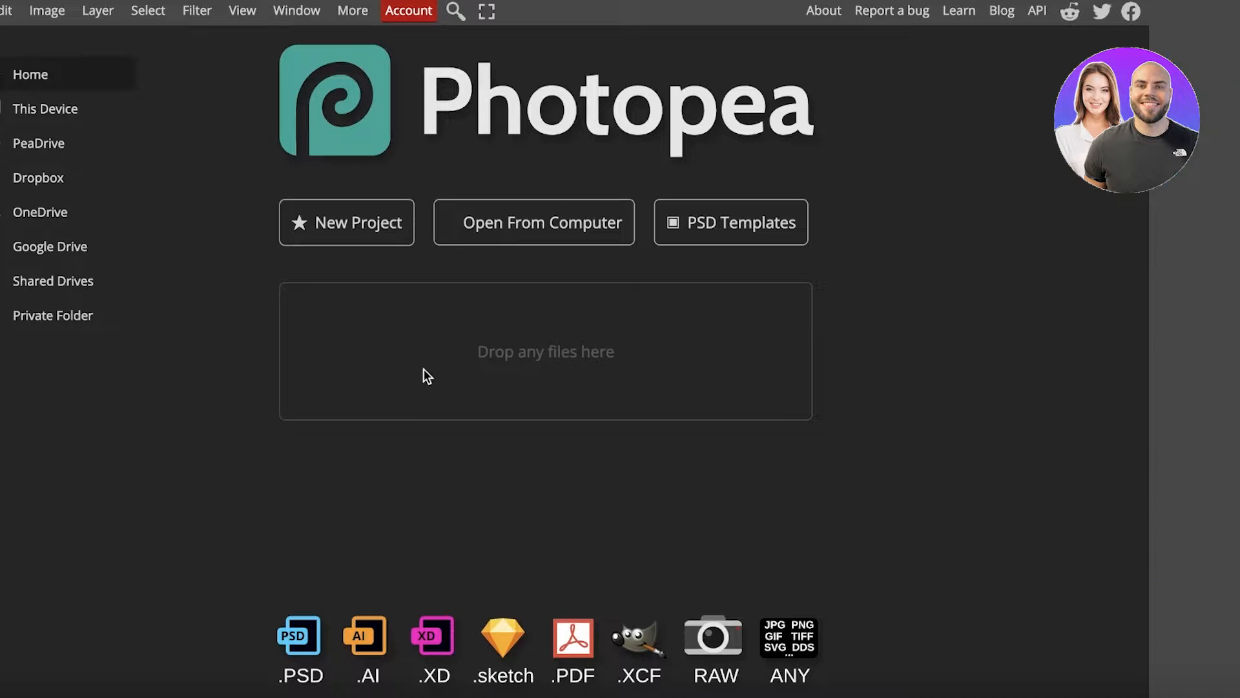
Step: Start a new project and look through the power-of-two, Ads, Screen, Photo and Print preset sizes
click(314, 226)
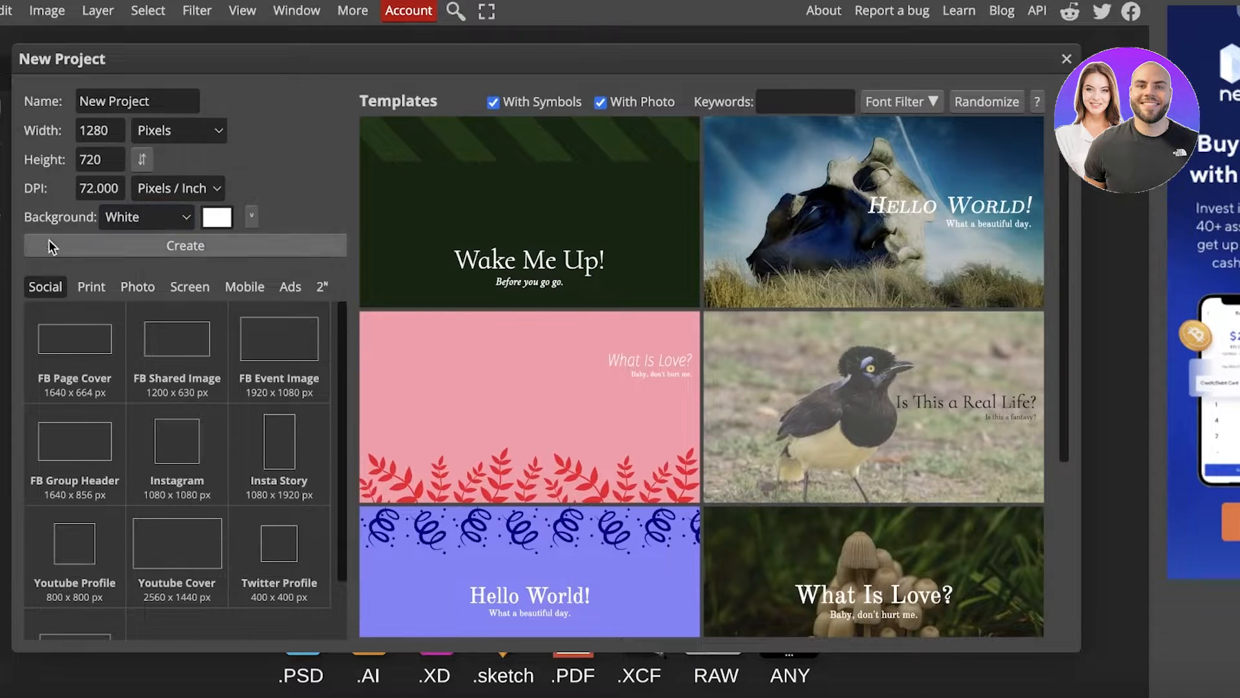
click(321, 286)
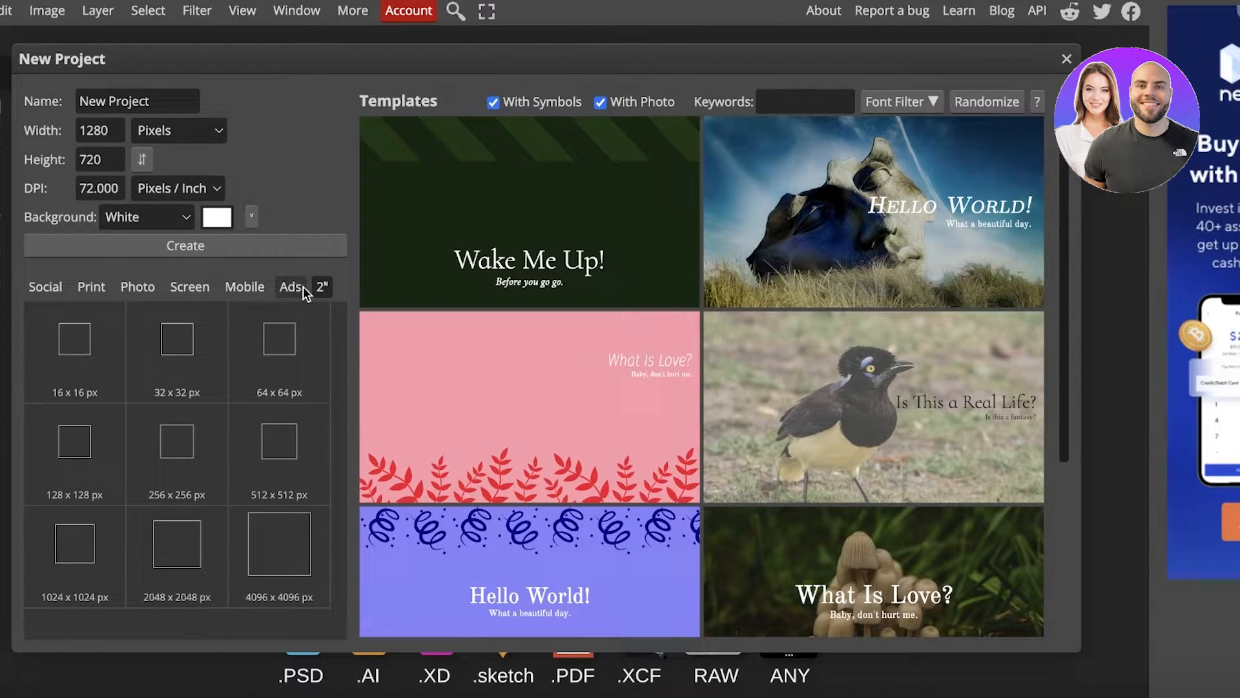
click(304, 289)
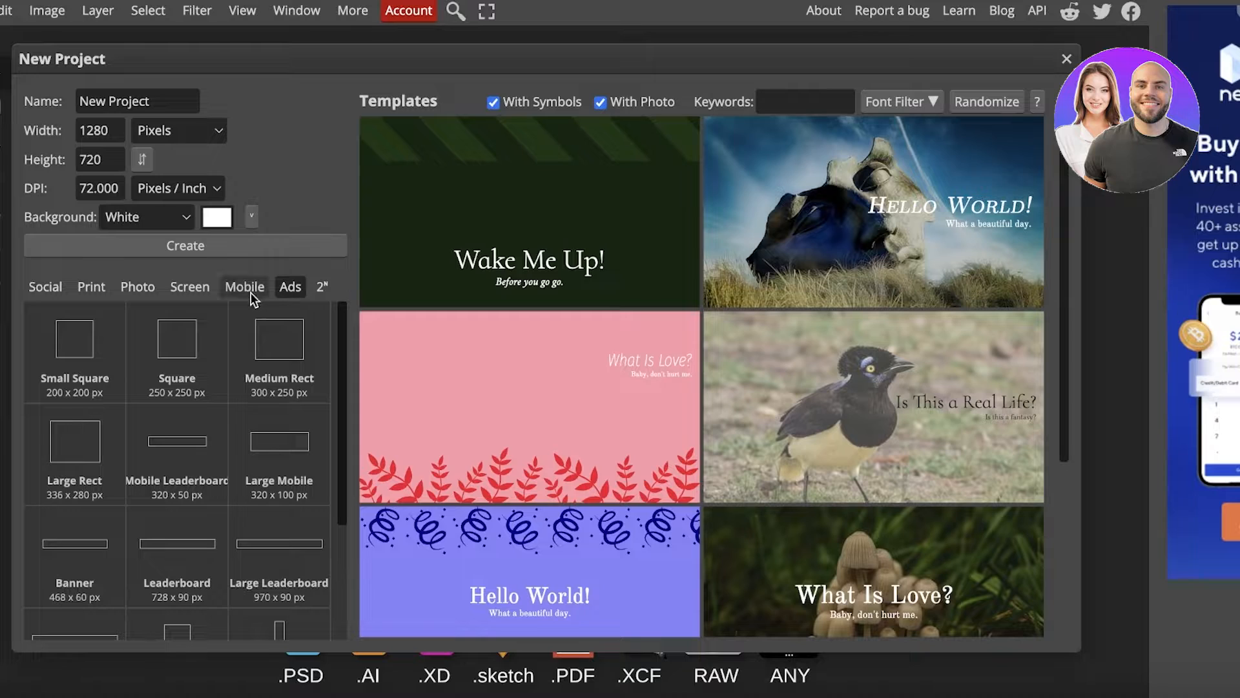
click(194, 288)
click(137, 287)
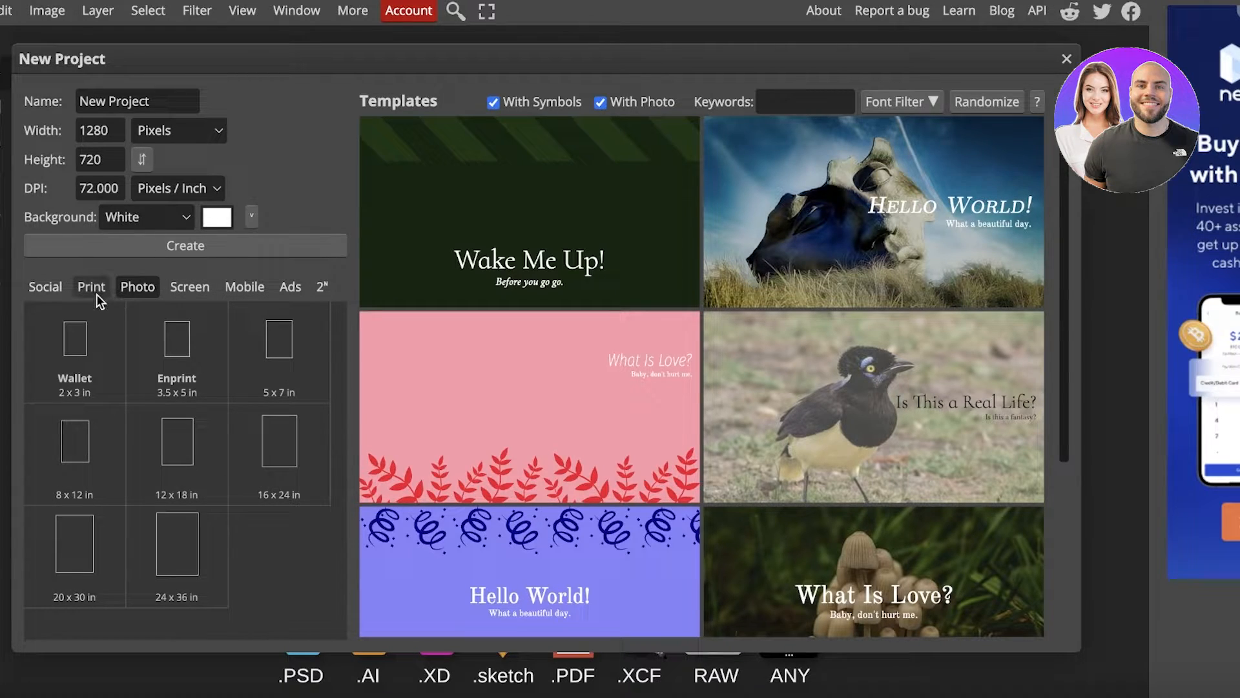
click(94, 291)
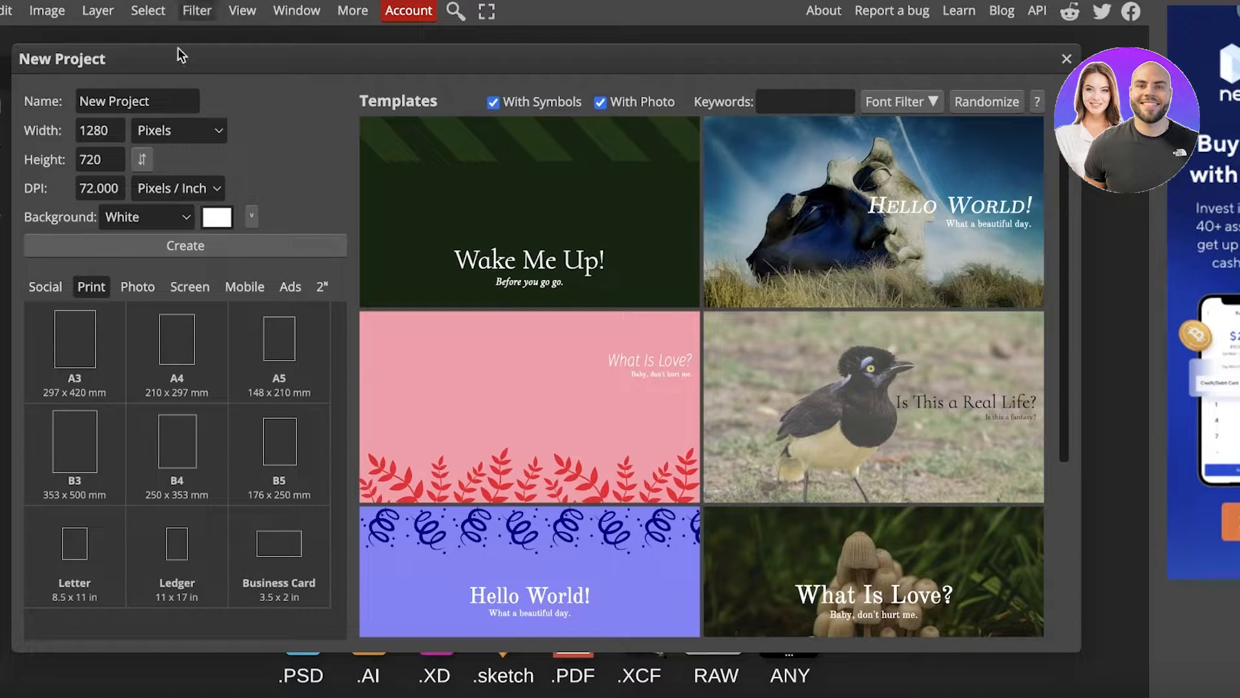
Step: Create an A4 project from the dark green "Wake Me Up!" template with diagonal stripes at both ends
click(180, 341)
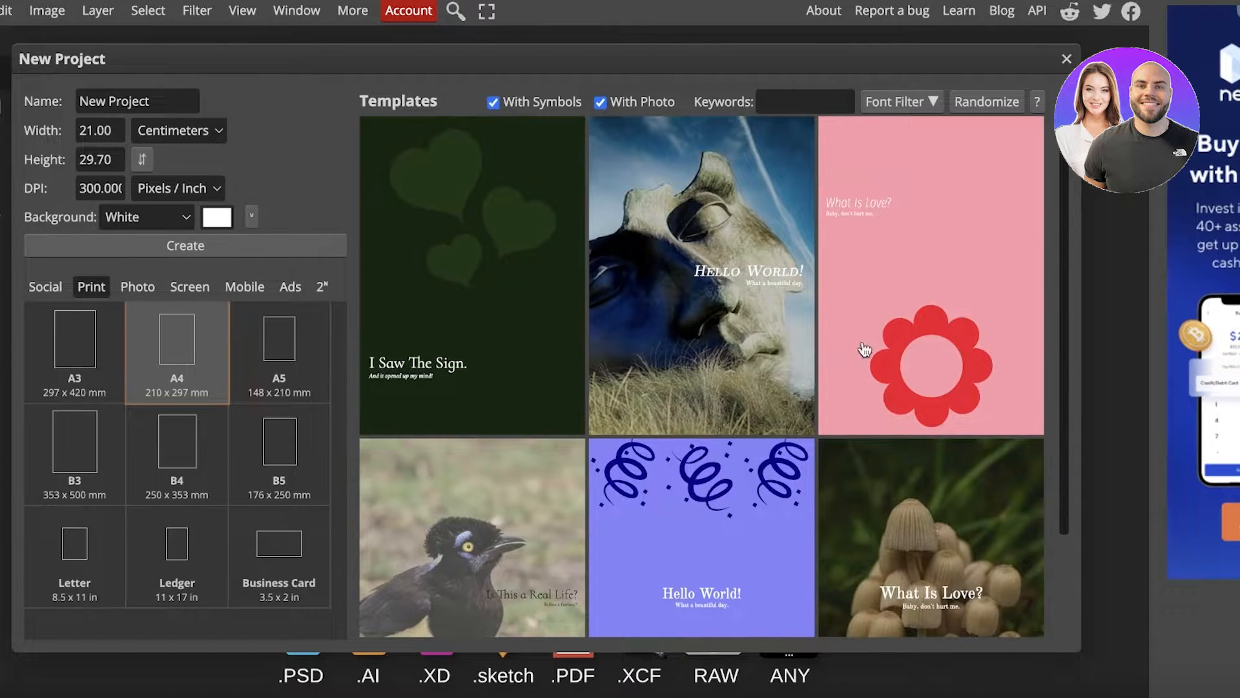
scroll(565, 136, down, 10)
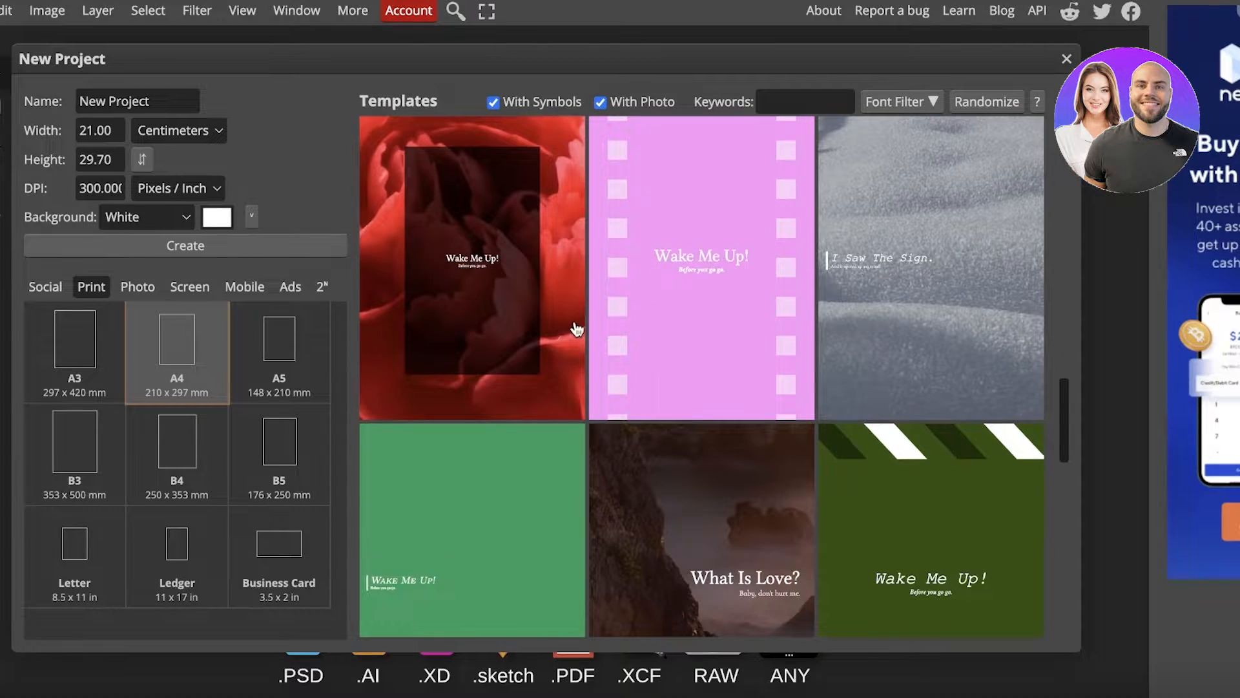
scroll(742, 310, down, 4)
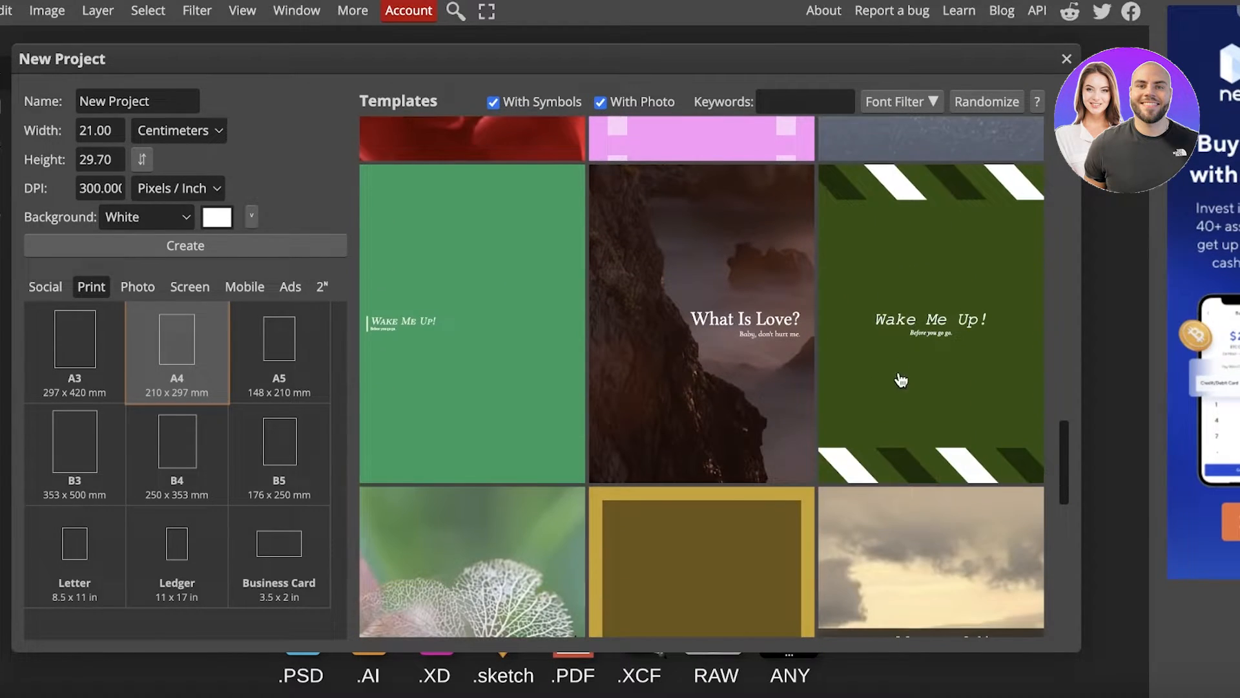
click(900, 380)
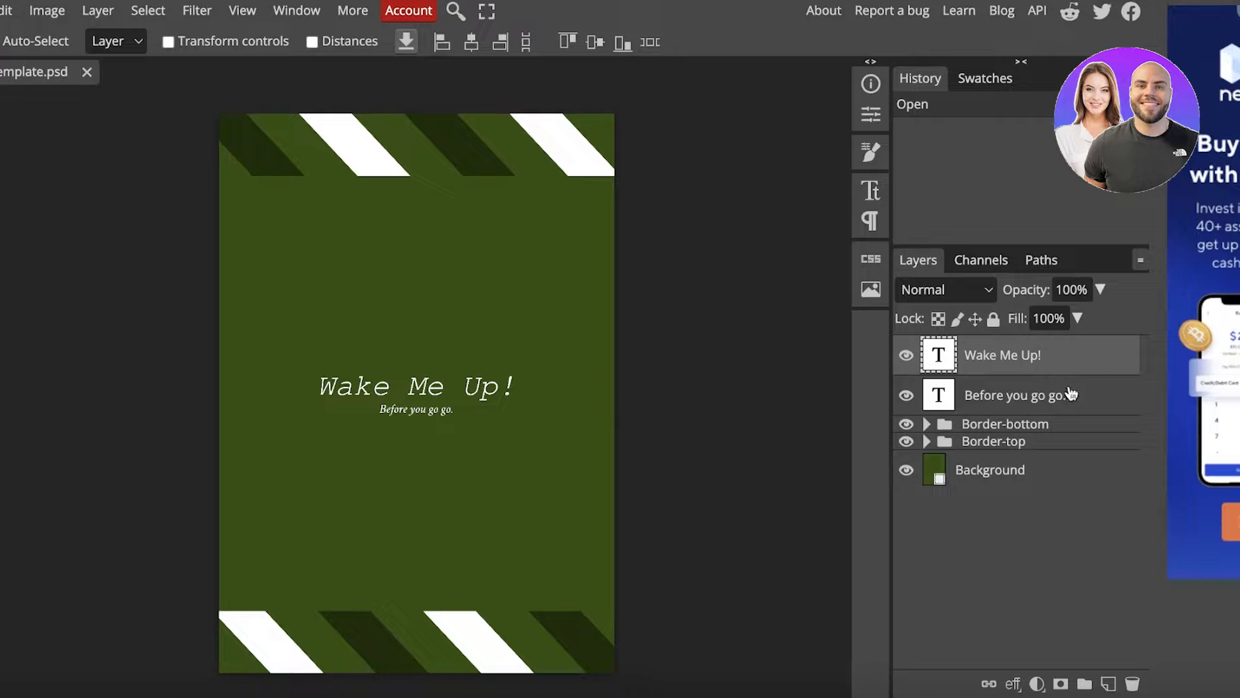
Step: Select the green Background layer and try moving it slightly, keeping template.psd open by cancelling its closing
click(639, 265)
click(394, 404)
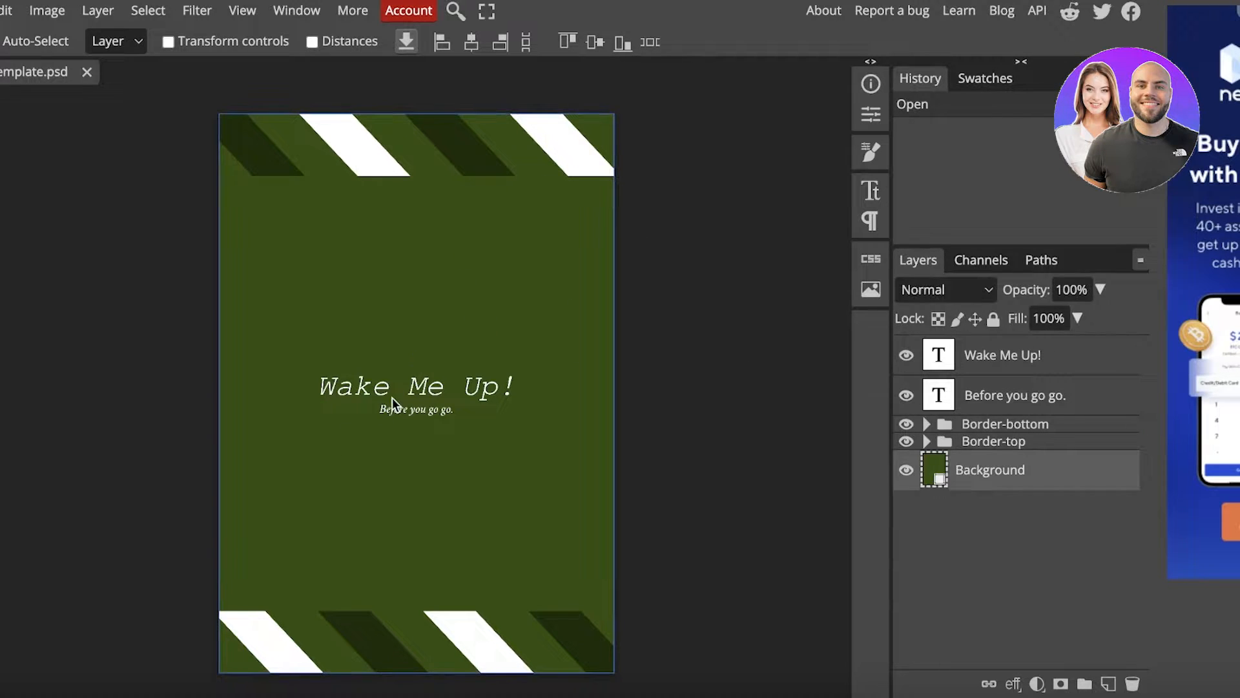
drag(392, 403, 412, 391)
click(463, 344)
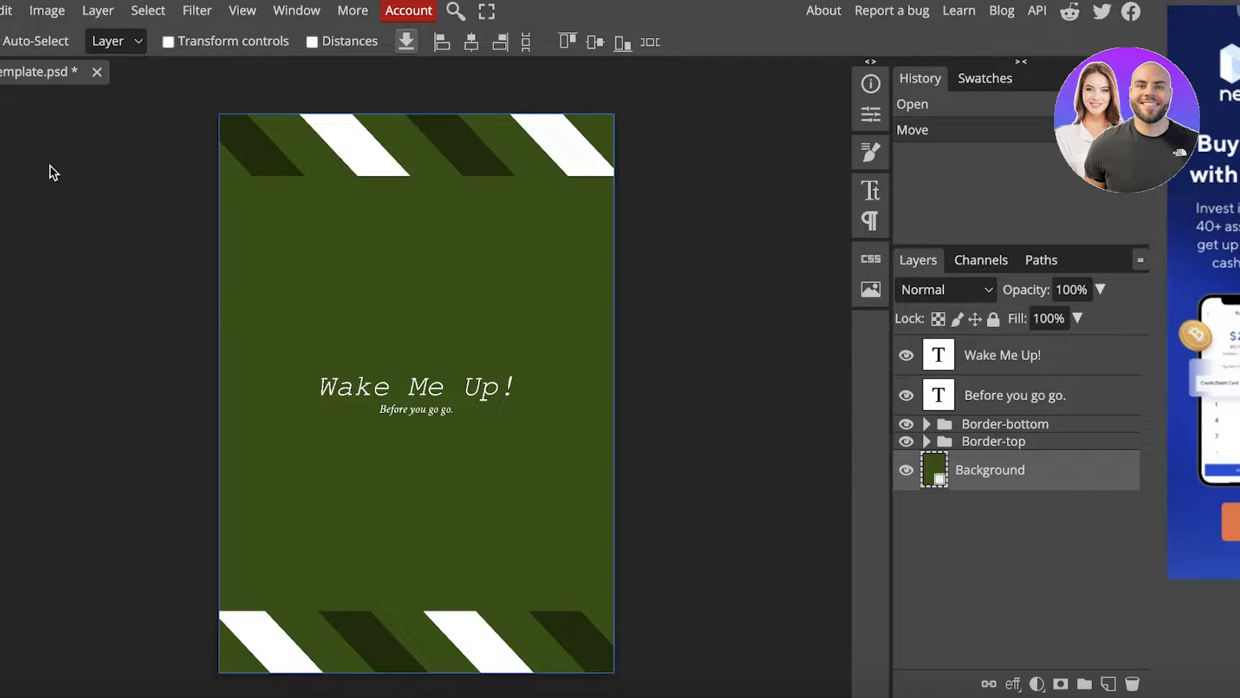
click(97, 72)
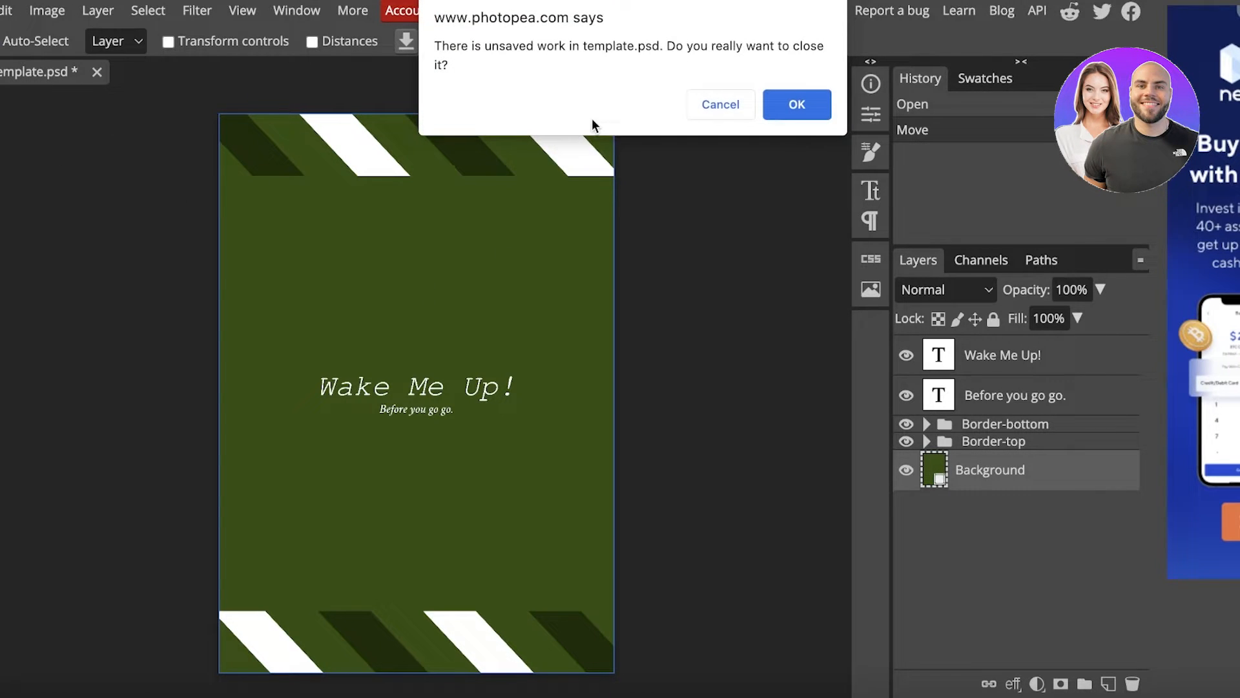
click(718, 104)
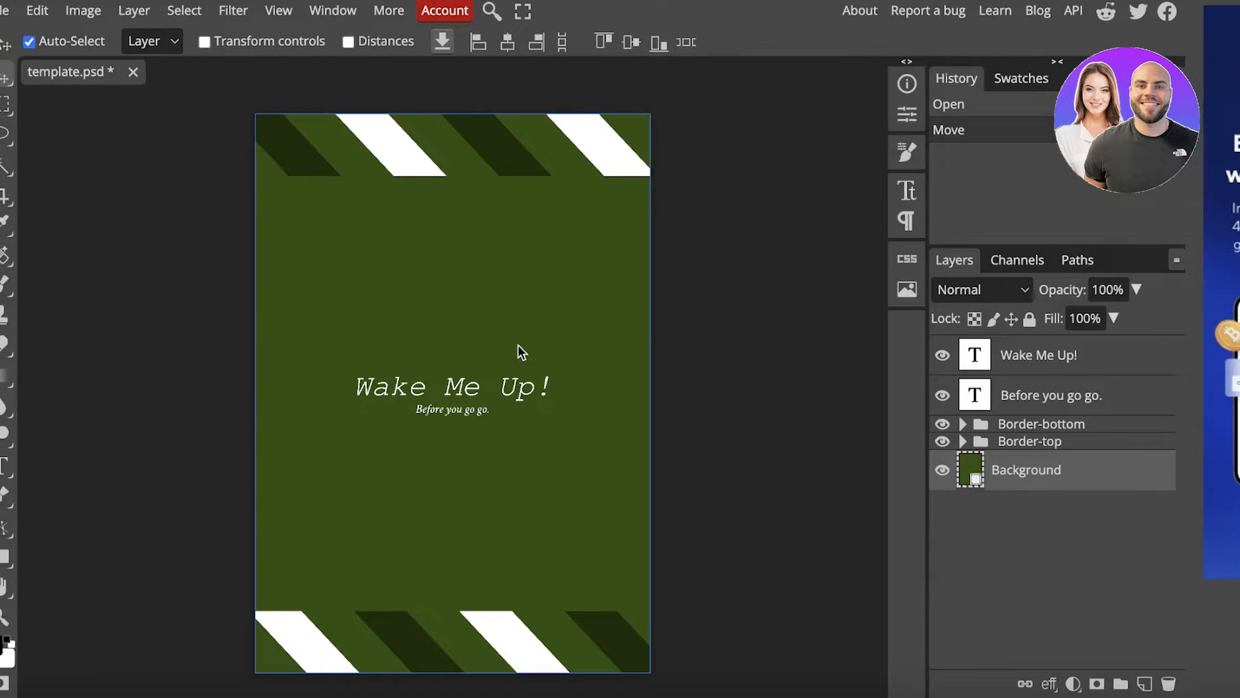
Step: Draw small freehand Lasso selections in the plain green area above the "Wake Me Up!" text
click(15, 134)
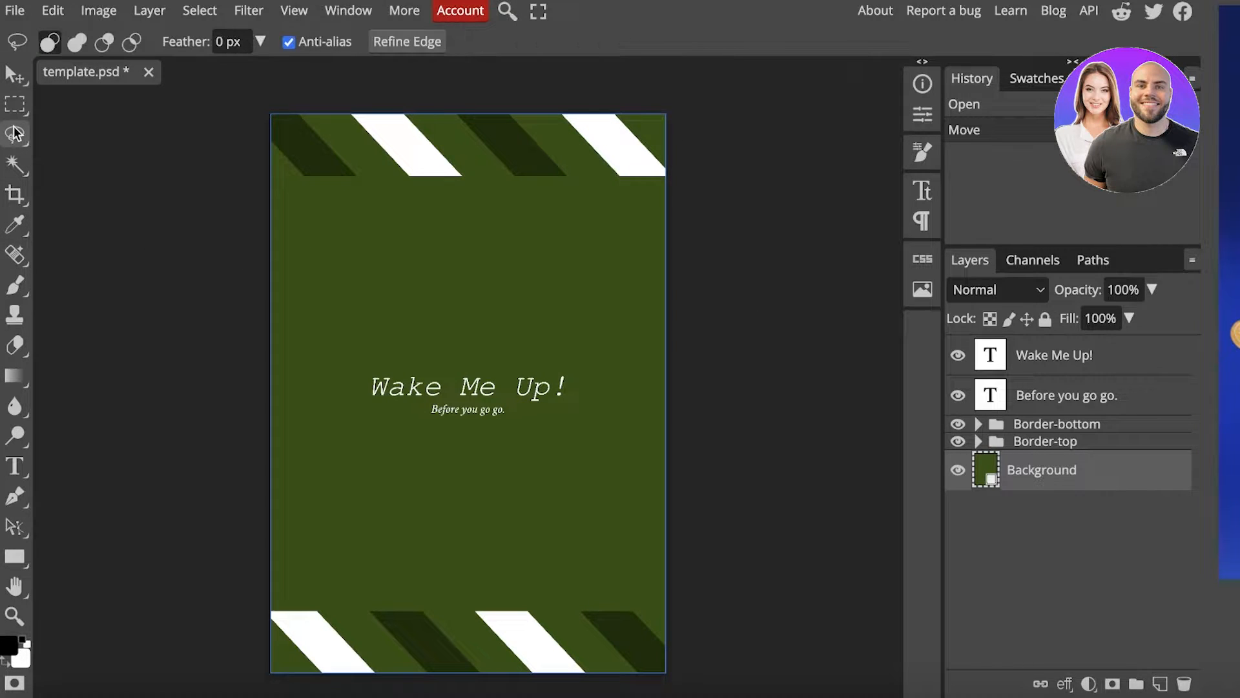
mouse_move(391, 244)
mouse_down()
mouse_move(335, 294)
mouse_move(334, 251)
mouse_move(290, 254)
mouse_move(426, 275)
mouse_move(386, 251)
mouse_up()
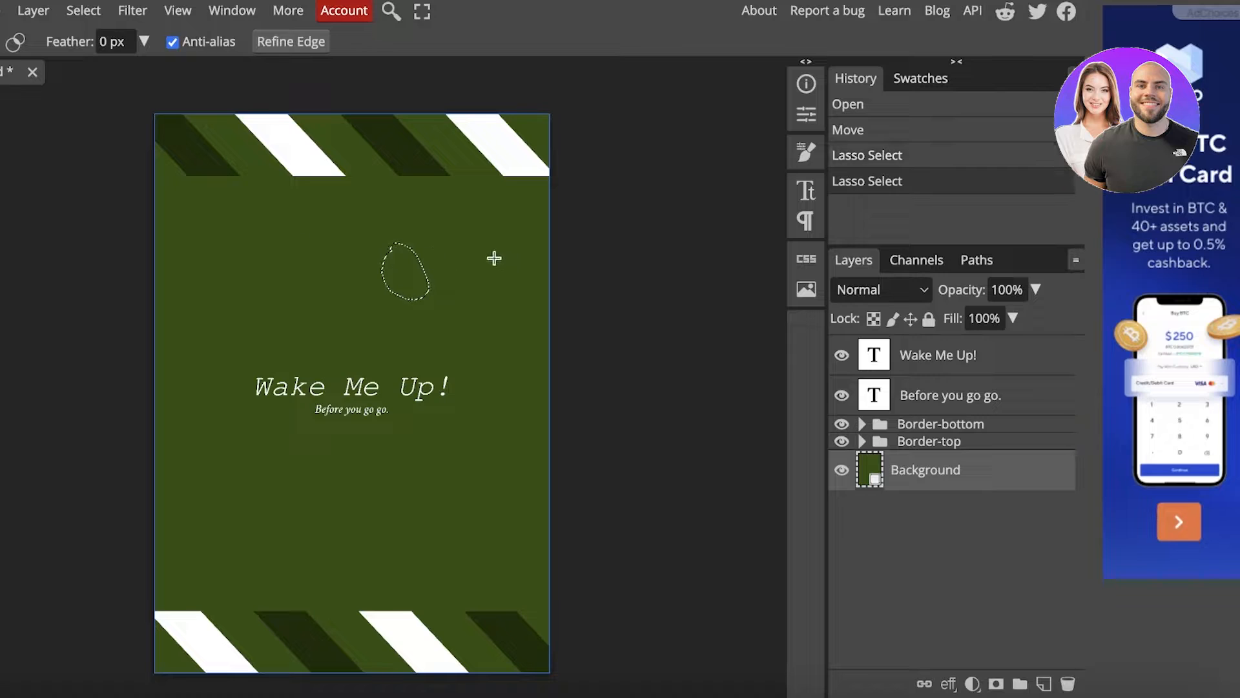
drag(496, 258, 488, 268)
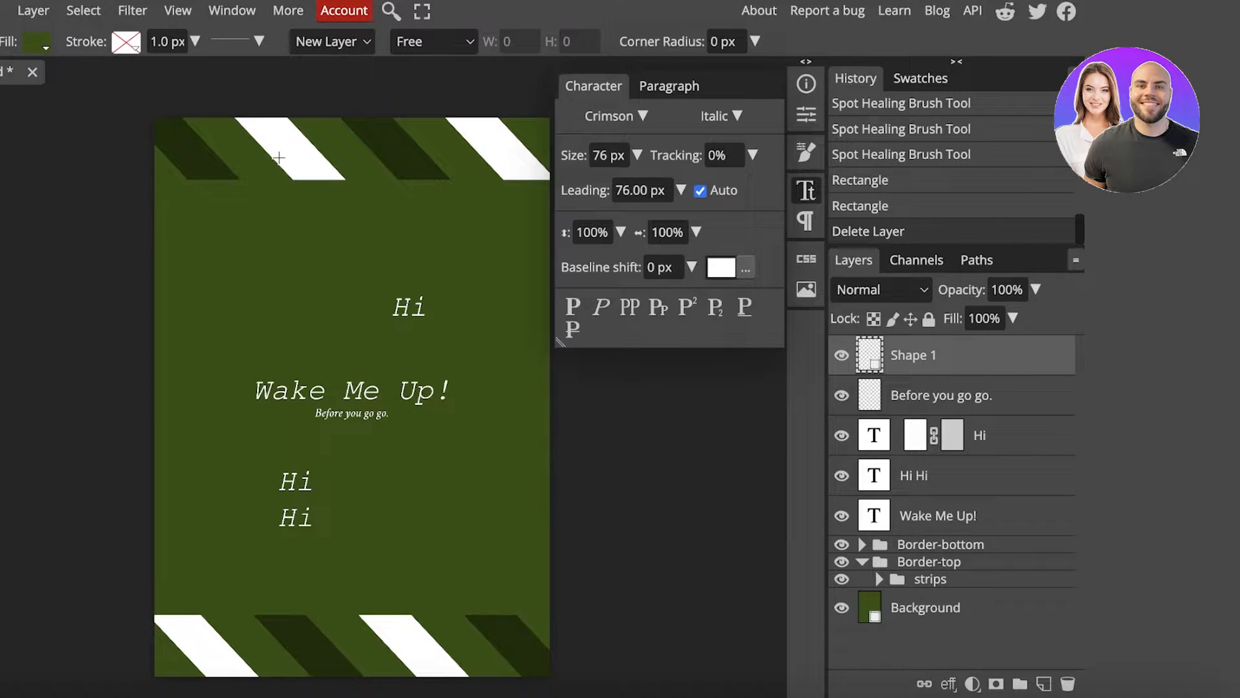
Step: Dismiss the fixed-size rectangle settings and draw a small rectangle freehand in the poster's upper area, below the top stripes
click(2, 206)
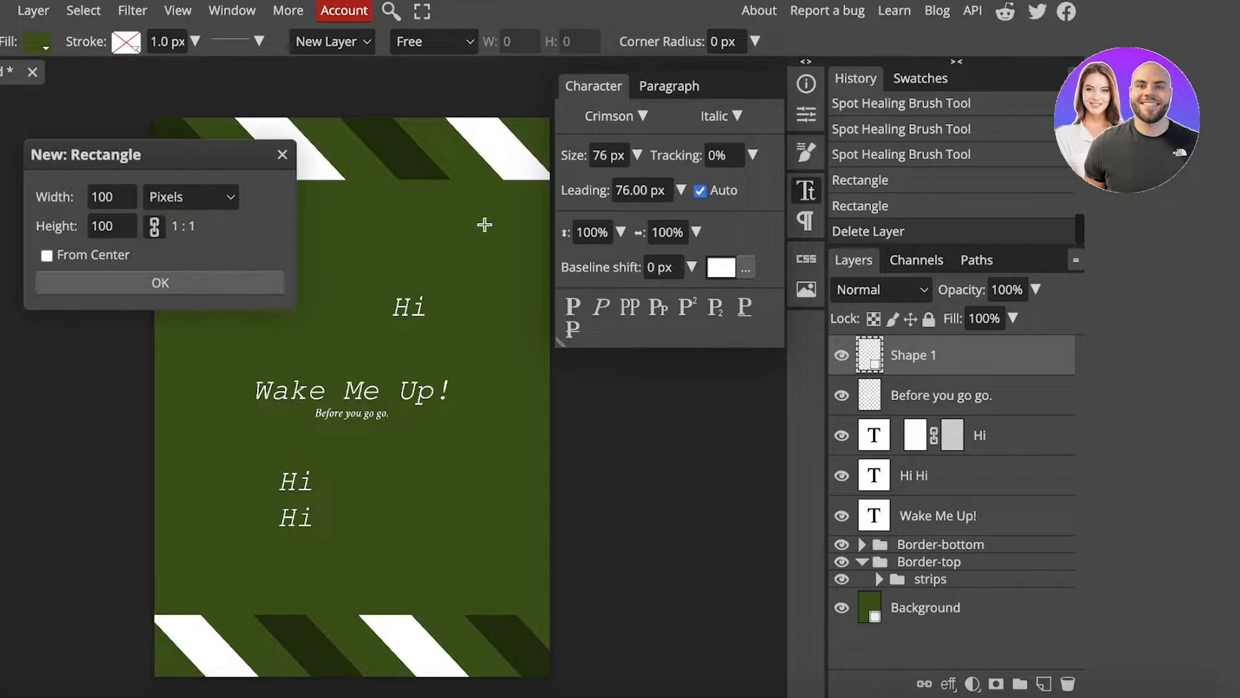
click(281, 157)
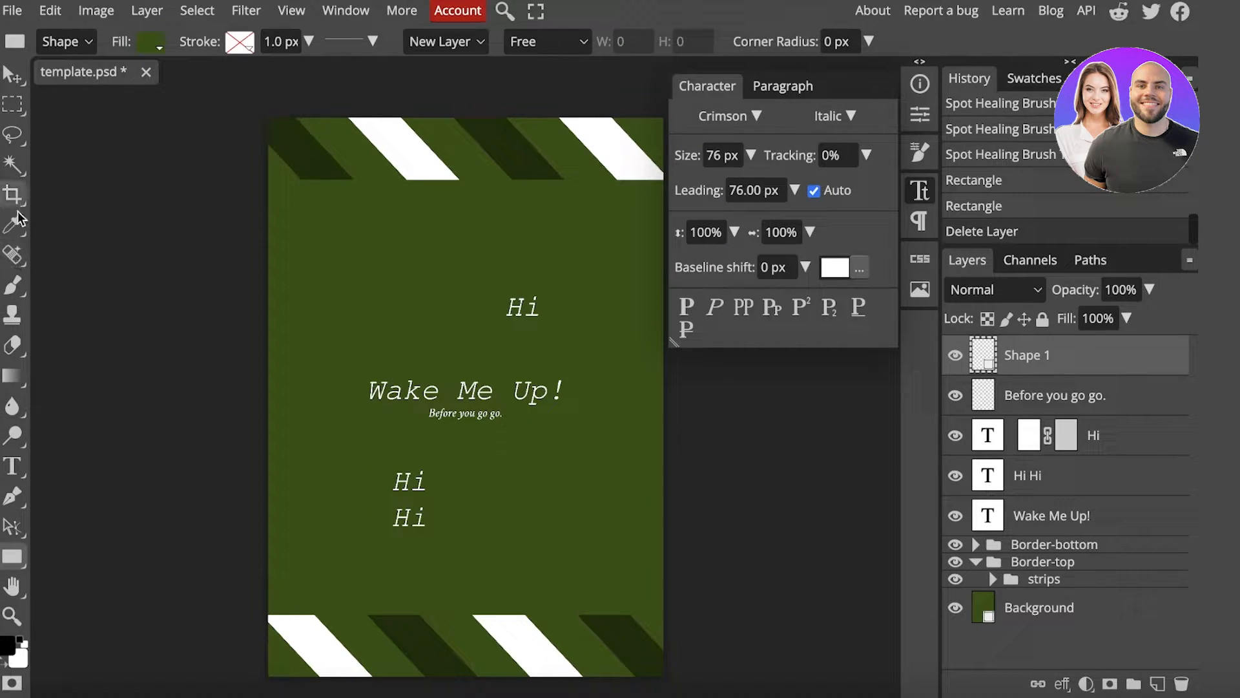
click(13, 559)
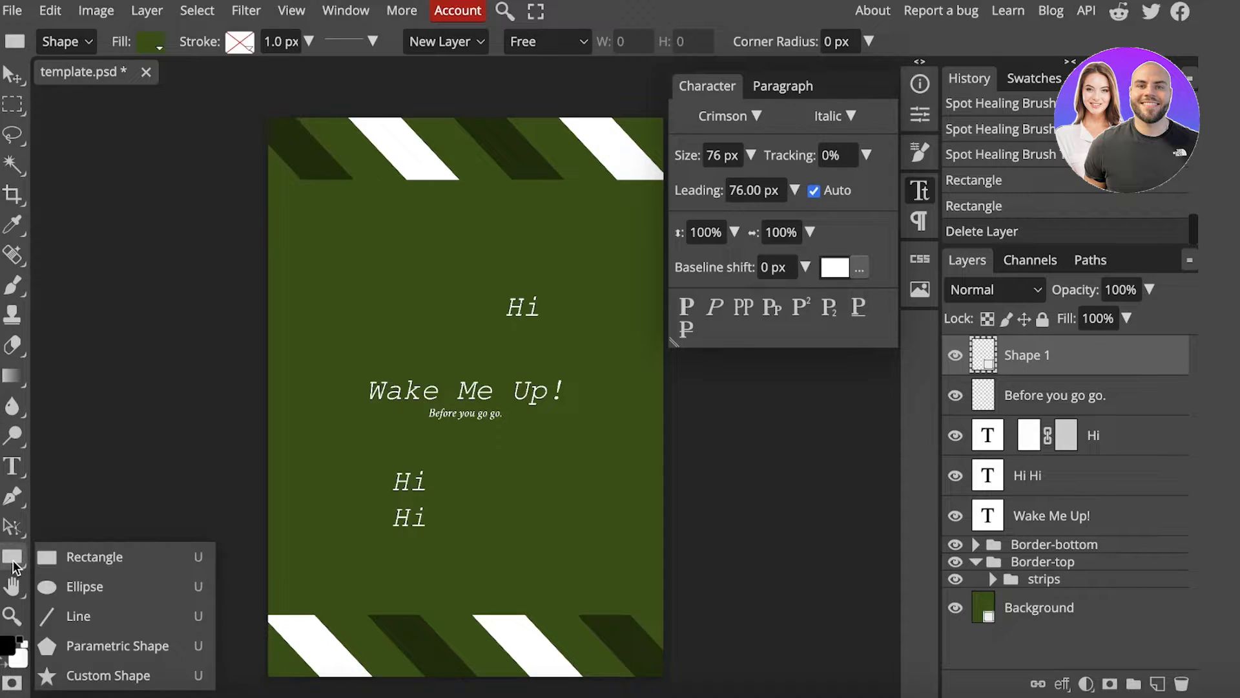
click(76, 556)
drag(353, 227, 409, 272)
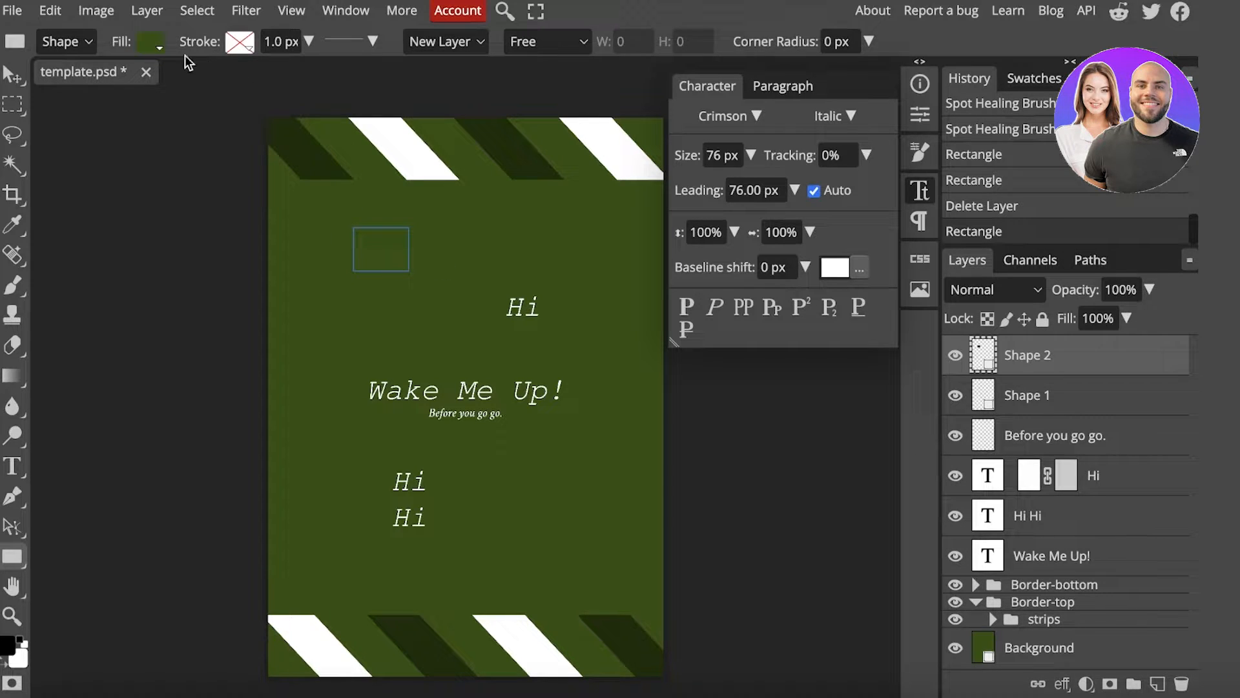
Step: Change the new rectangle's fill colour to bright green
click(160, 44)
click(203, 153)
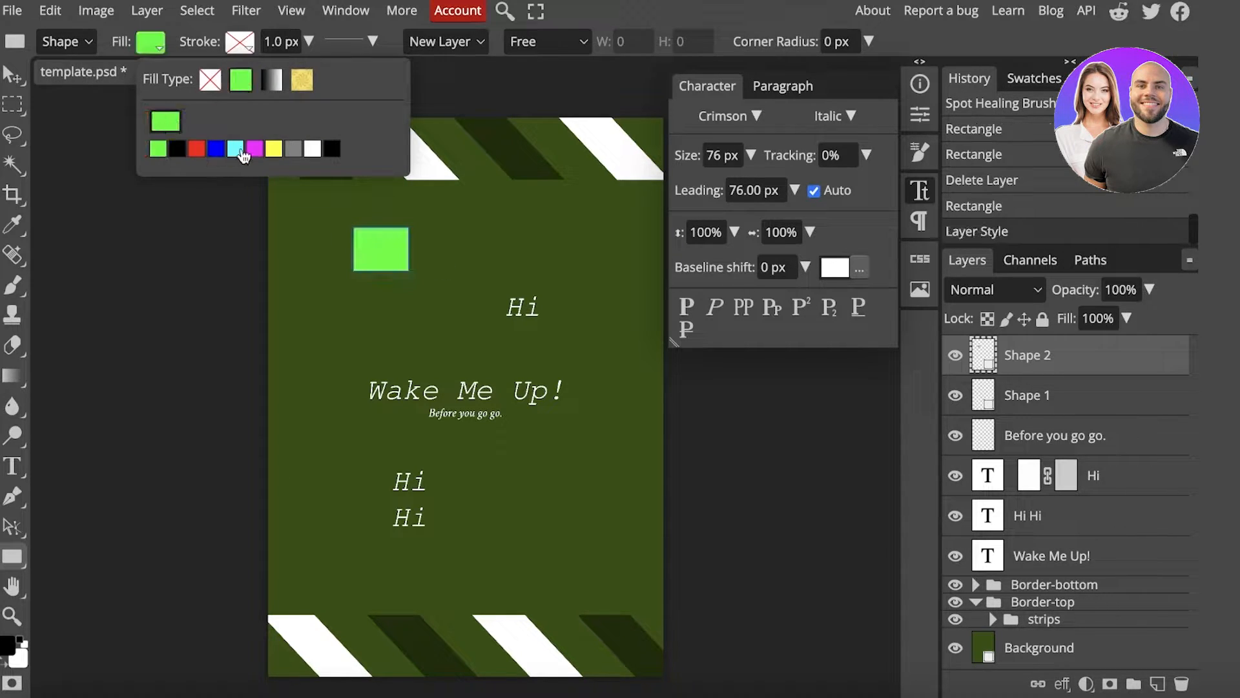
click(178, 285)
click(398, 157)
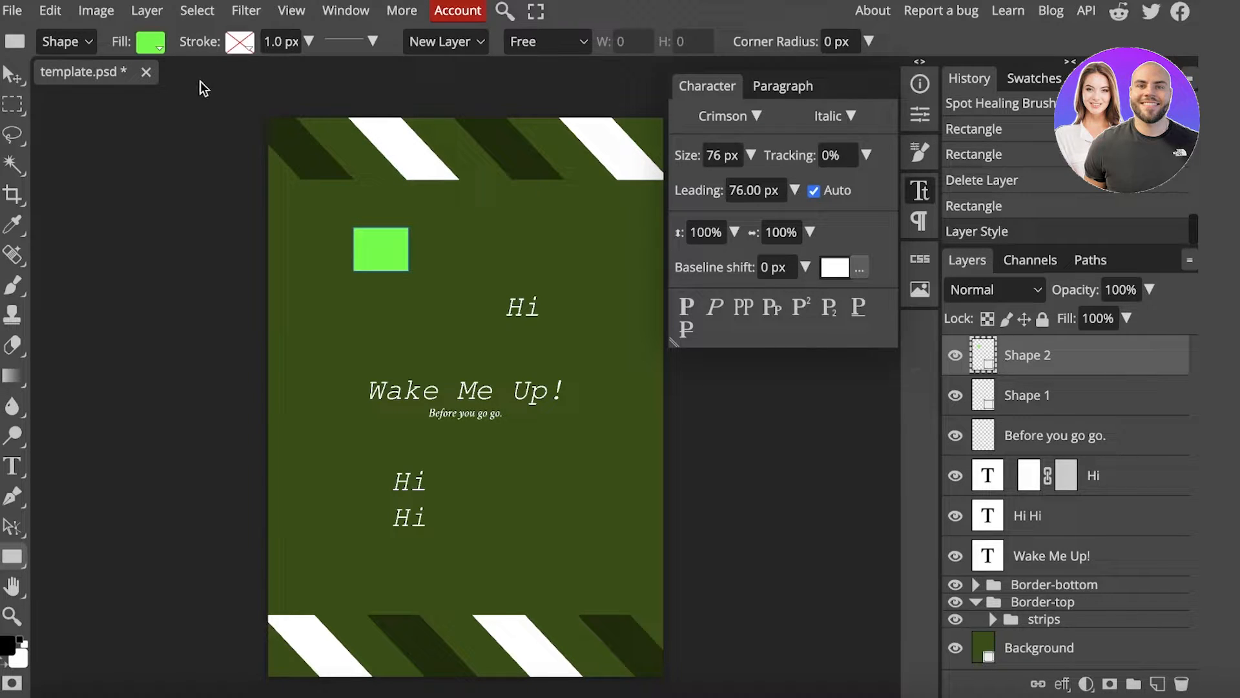
Step: Add a new layer and draw a slightly larger rectangle with a red fill on it, right of the green rectangle
click(144, 18)
mouse_move(158, 44)
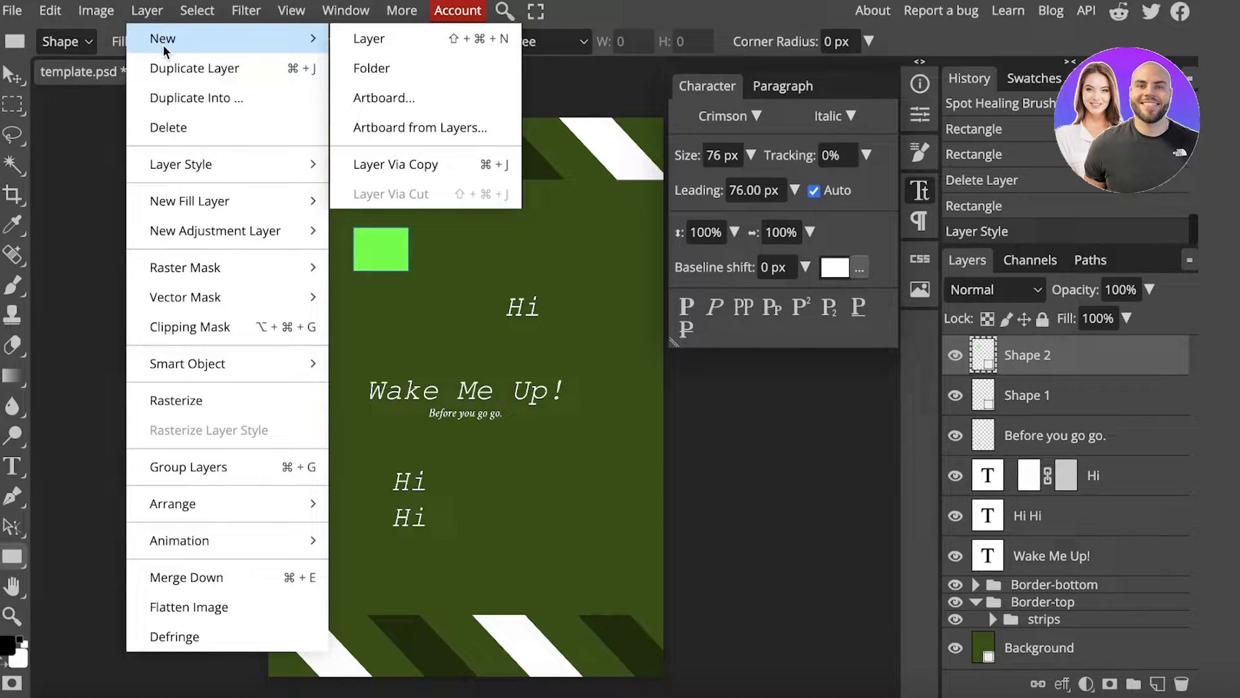
click(444, 40)
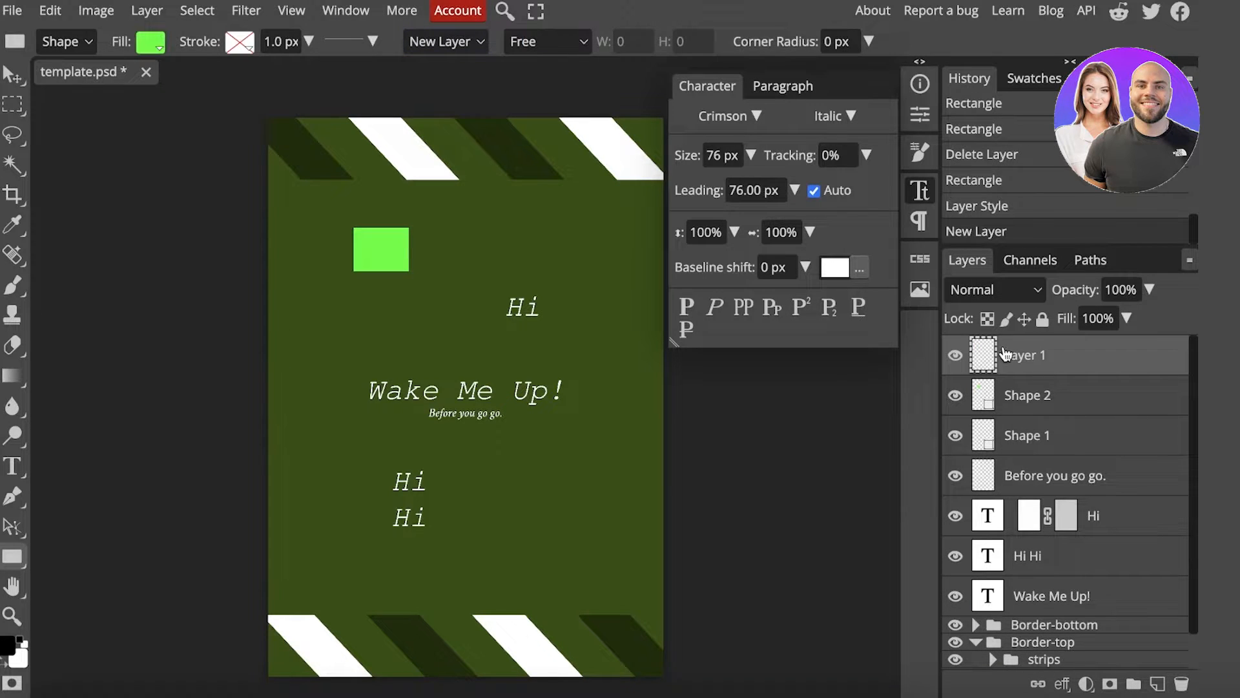
drag(462, 219, 525, 270)
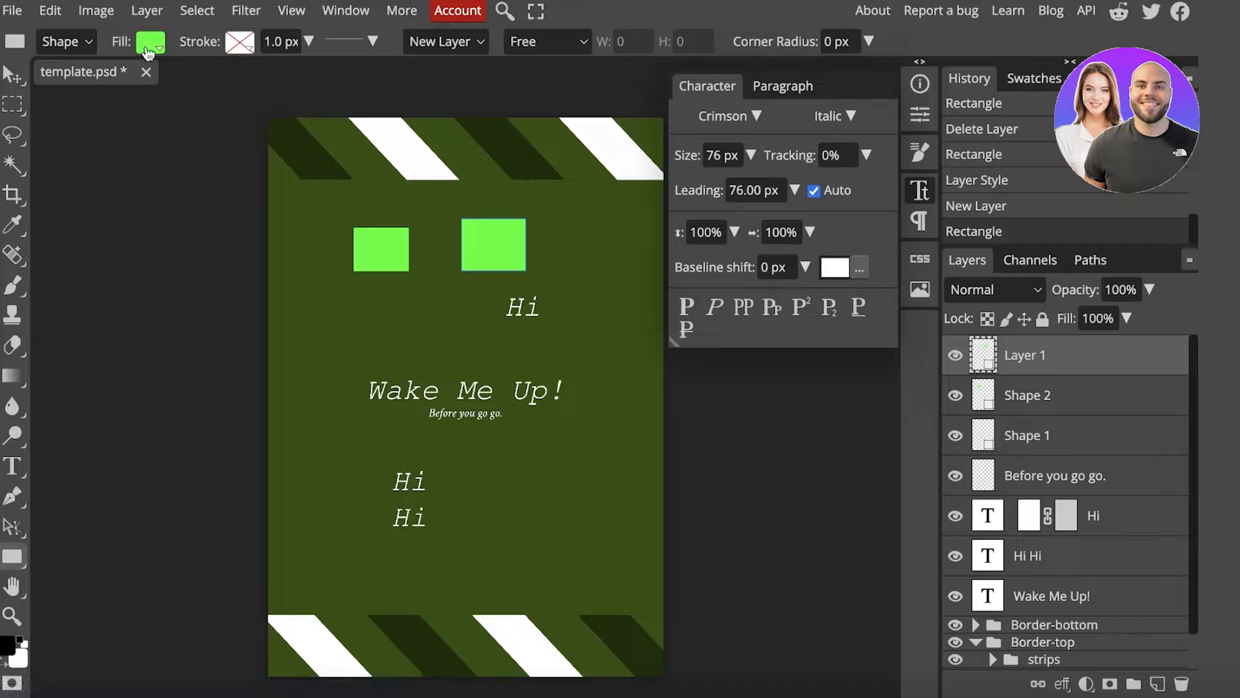
click(151, 42)
click(192, 147)
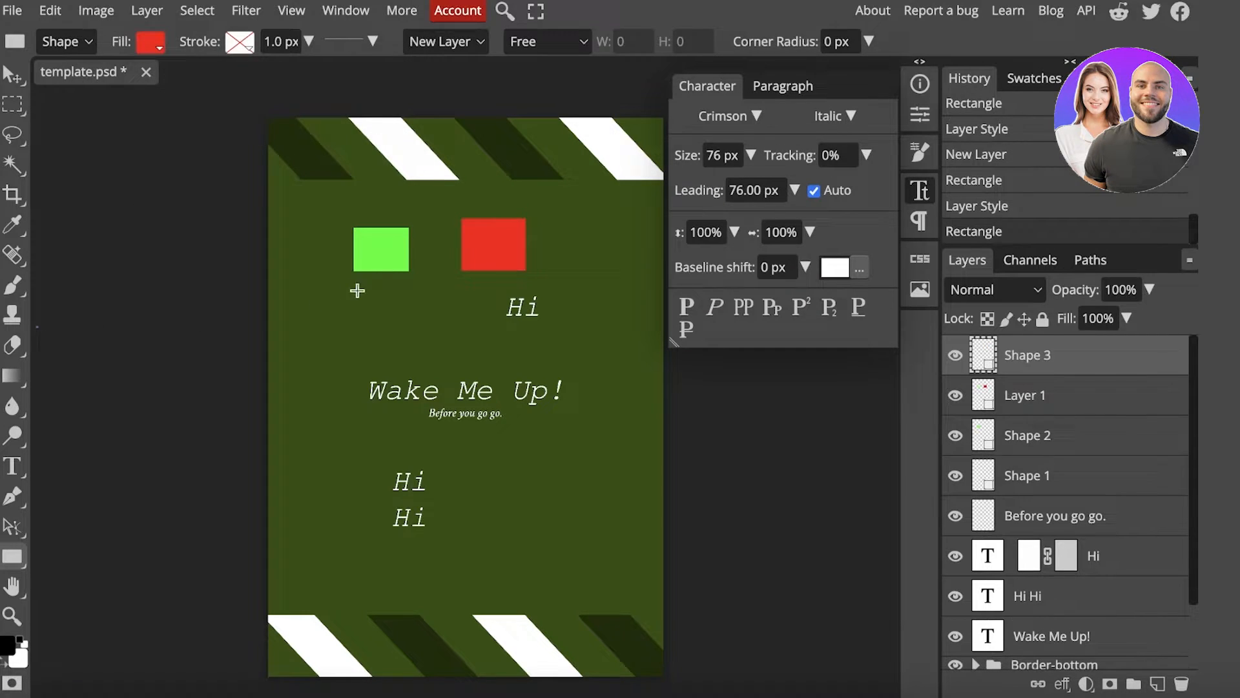
Step: Draw a wide red rectangle covering the green and red rectangles, and delete its layer
click(474, 253)
click(397, 155)
mouse_move(516, 223)
mouse_down()
mouse_move(362, 243)
mouse_move(347, 277)
mouse_up()
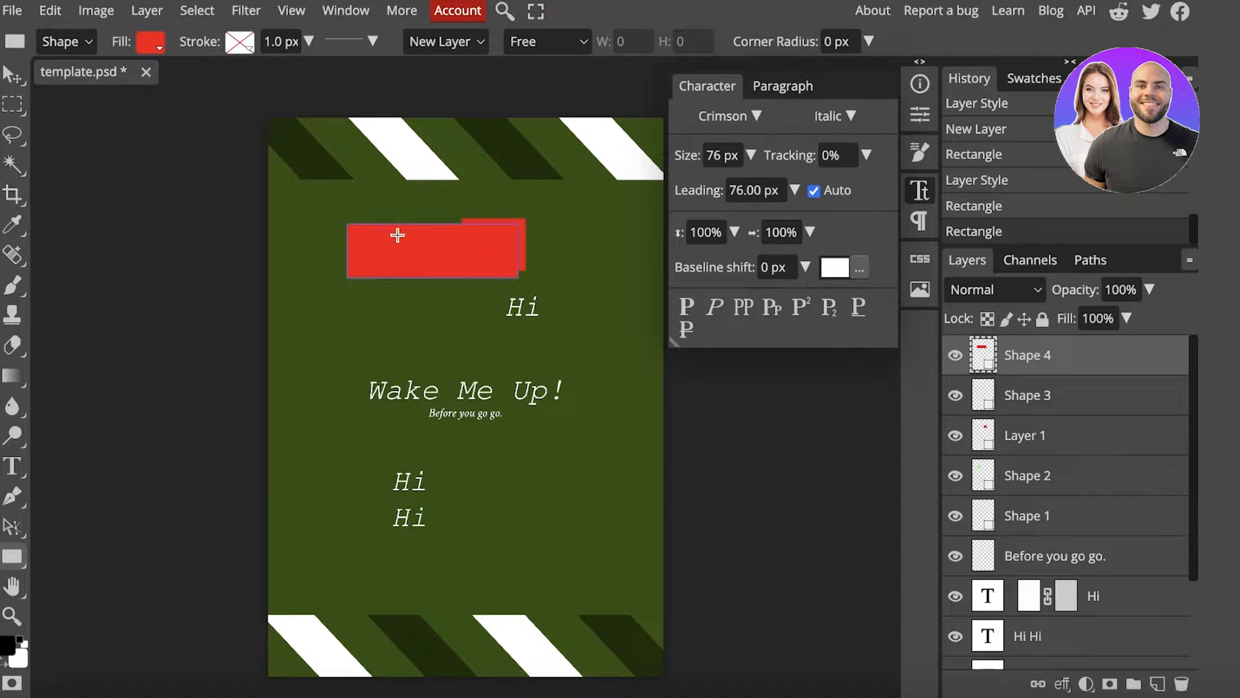
key(Delete)
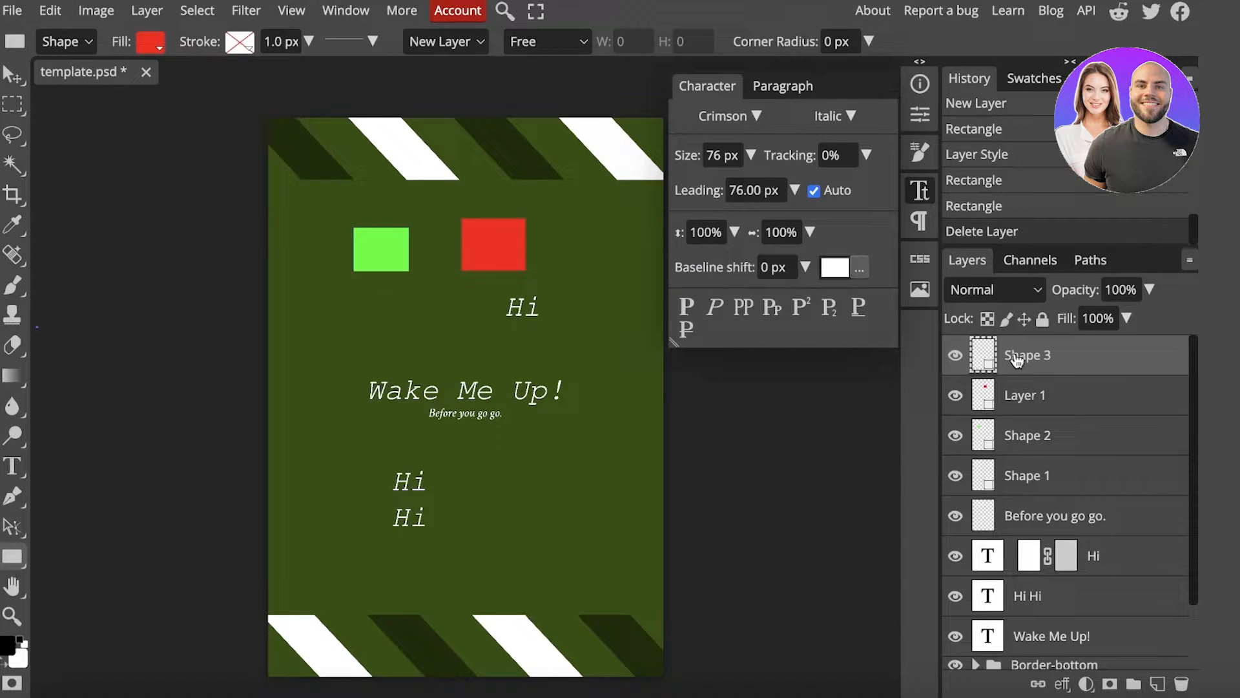
Step: Turn Shape 3 and Layer 1 into clipping masks over the Shape 2 layer, toggling the clipping off and on again
drag(1018, 358, 1030, 385)
key(alt)
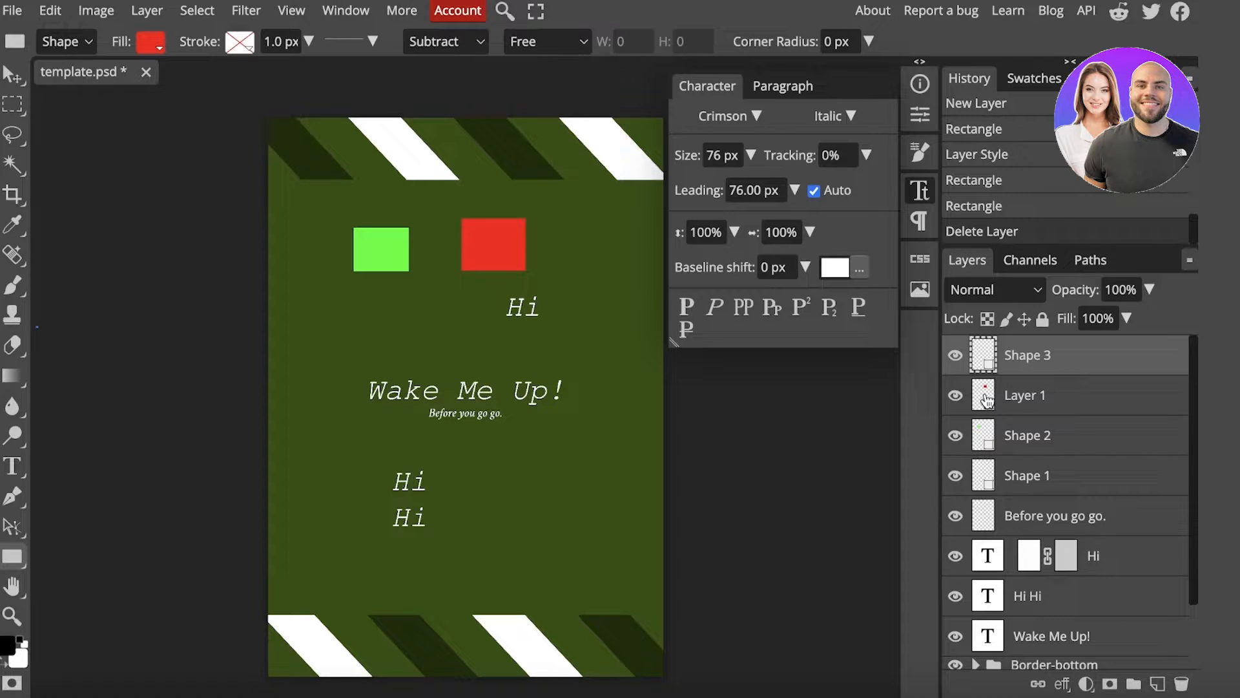
alt+click(986, 398)
alt+click(993, 359)
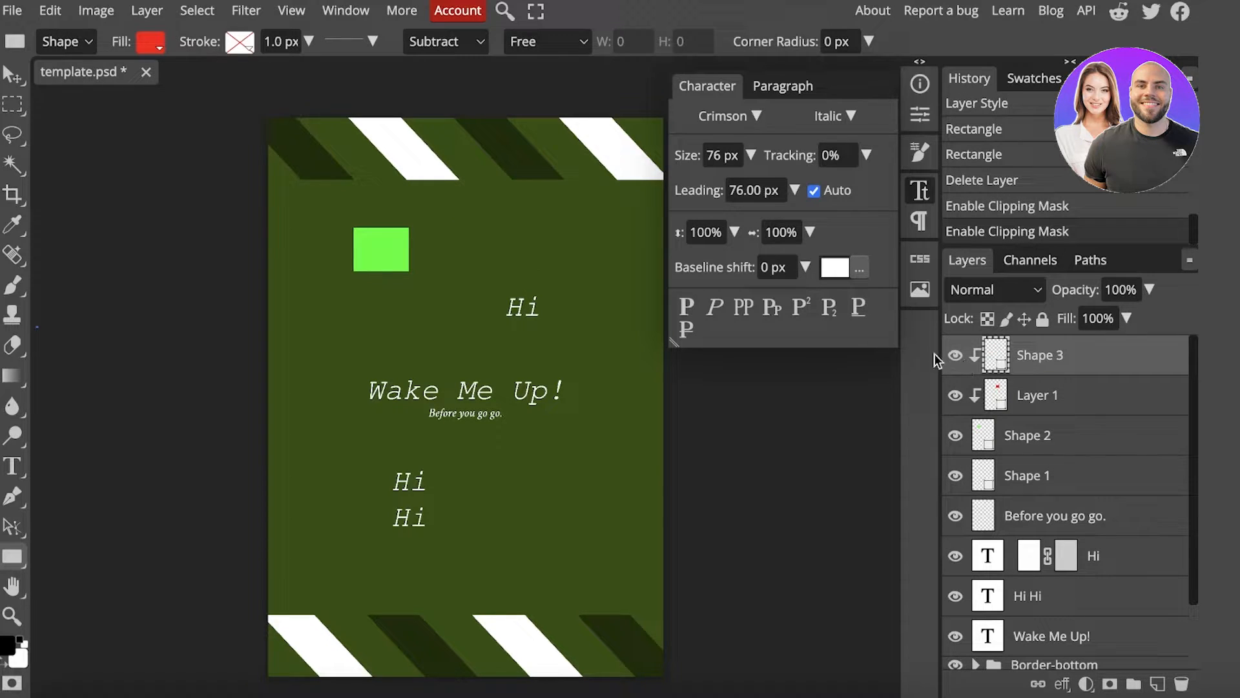
alt+click(983, 397)
alt+click(993, 360)
alt+click(993, 360)
alt+click(986, 395)
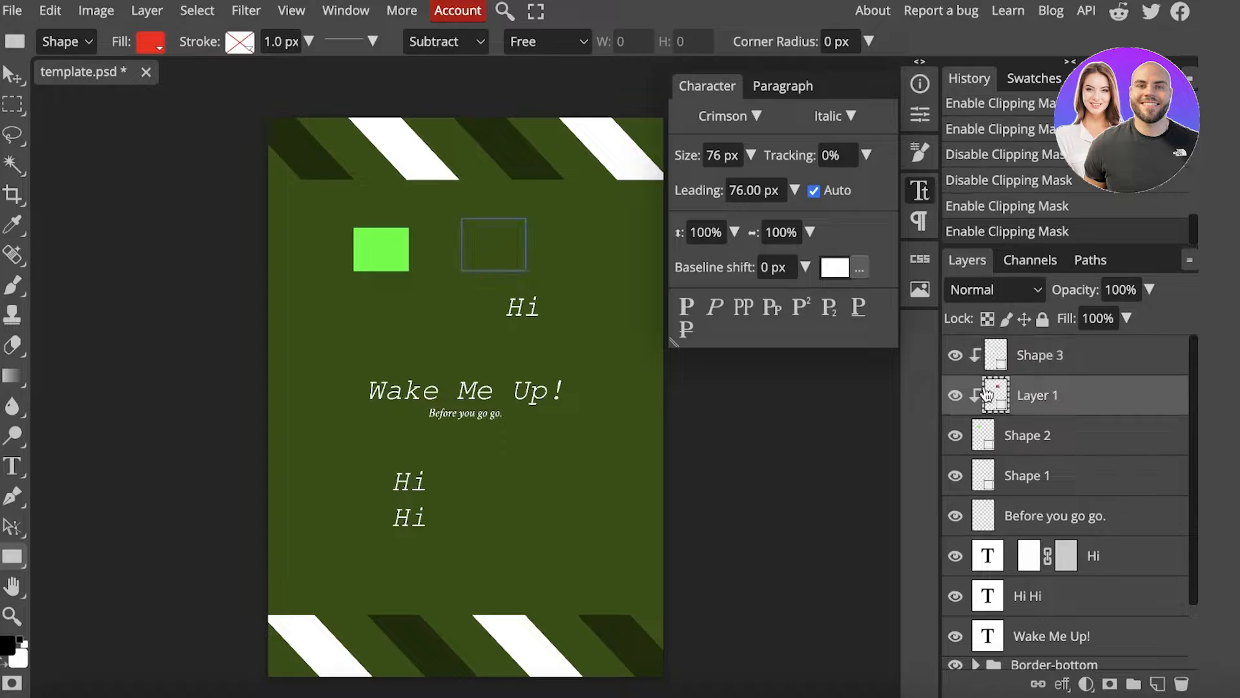
Step: Set the rectangle's path operation to Unite, trying New Layer as well before choosing Unite again
click(455, 45)
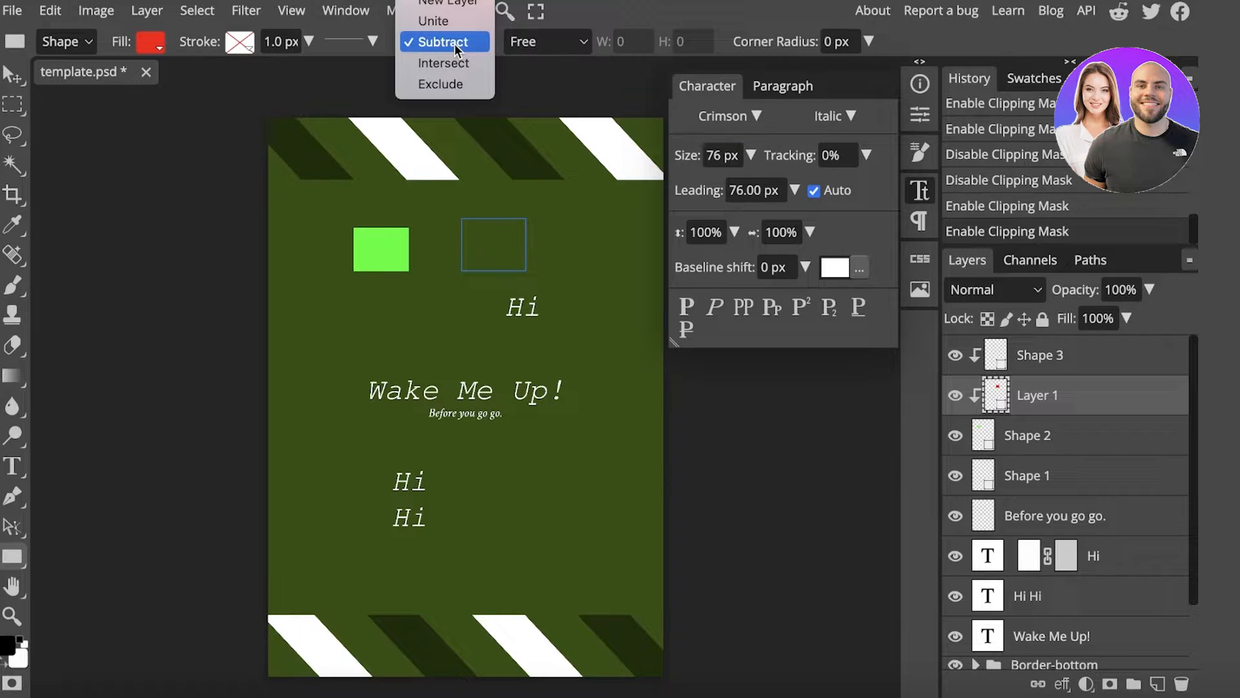
click(434, 21)
click(443, 42)
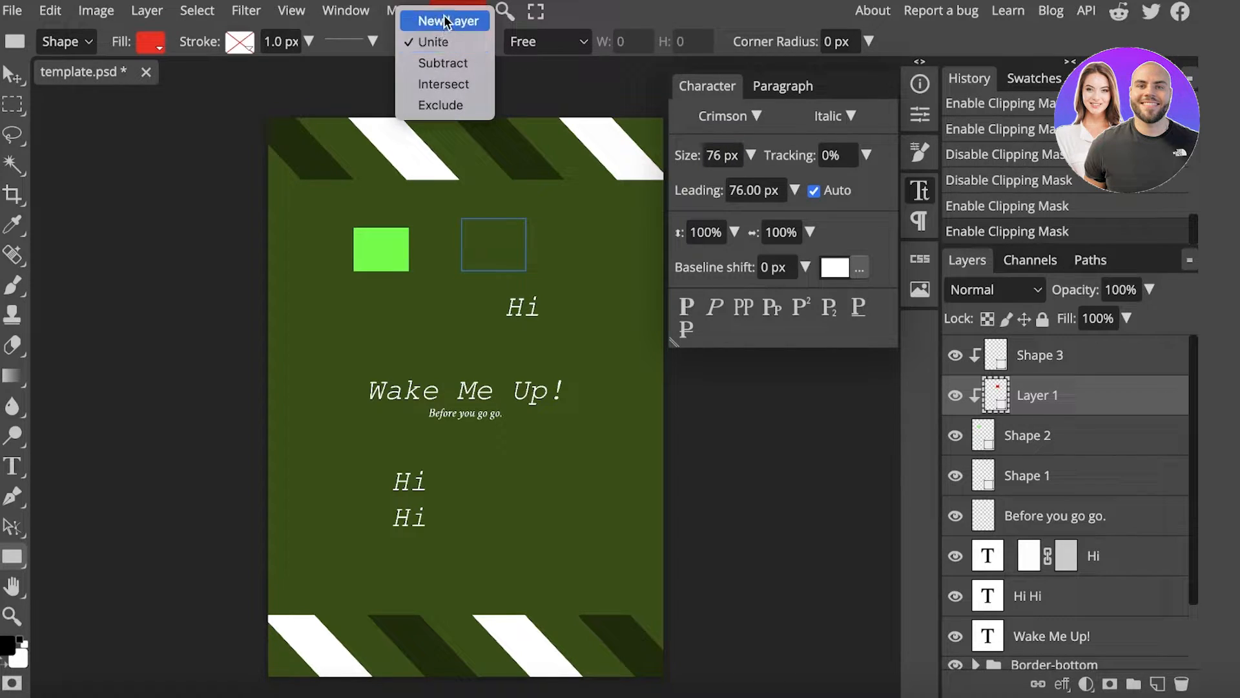
click(444, 22)
click(440, 42)
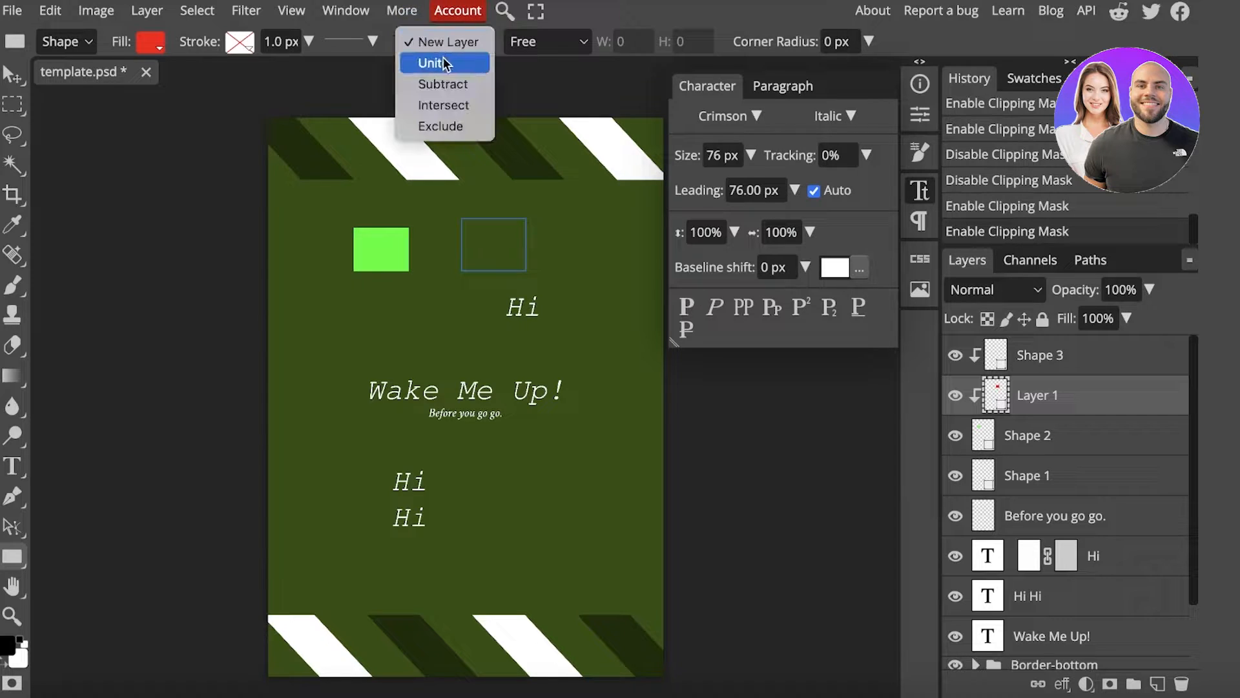
click(443, 63)
Step: Try the Fixed Ratio and Fixed Size constraints for the Rectangle tool and return to Free
click(557, 47)
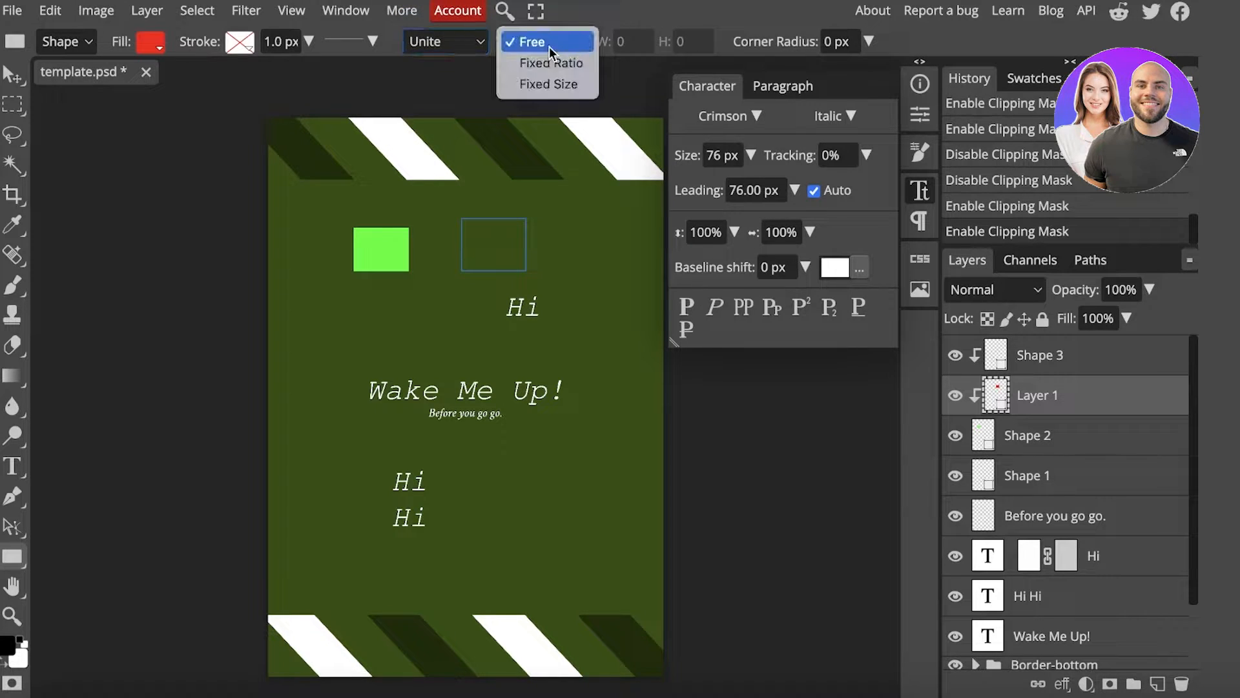
click(551, 67)
click(557, 48)
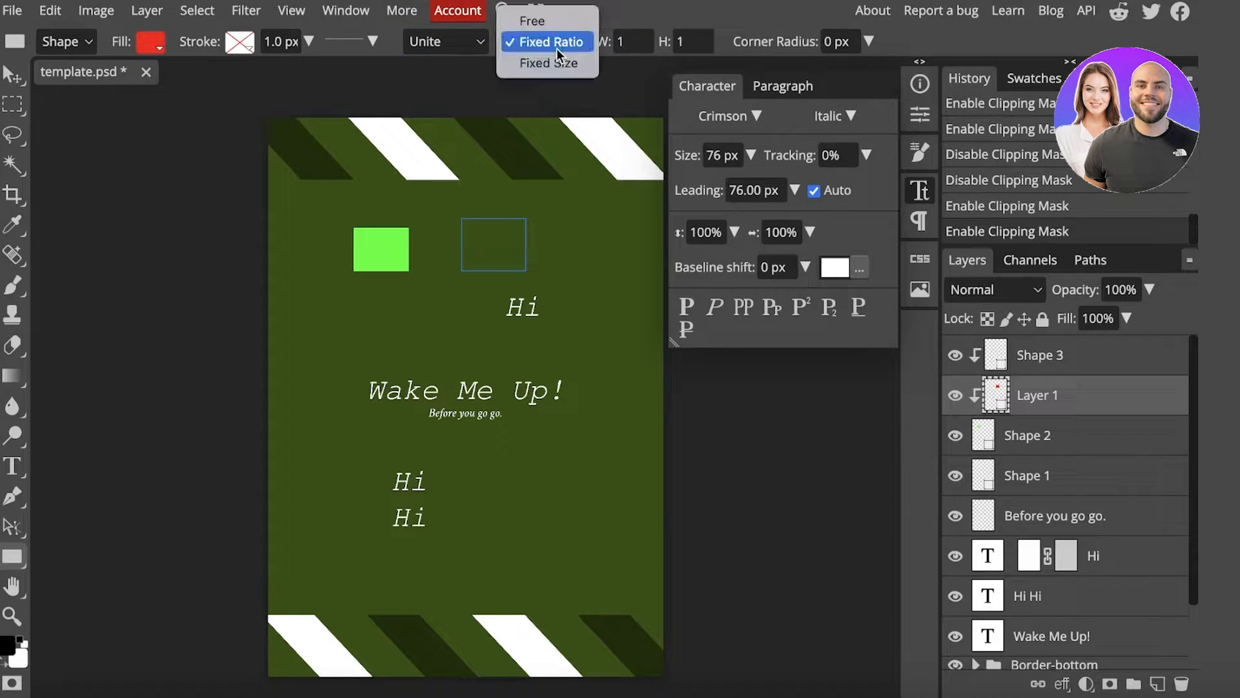
click(547, 64)
click(535, 37)
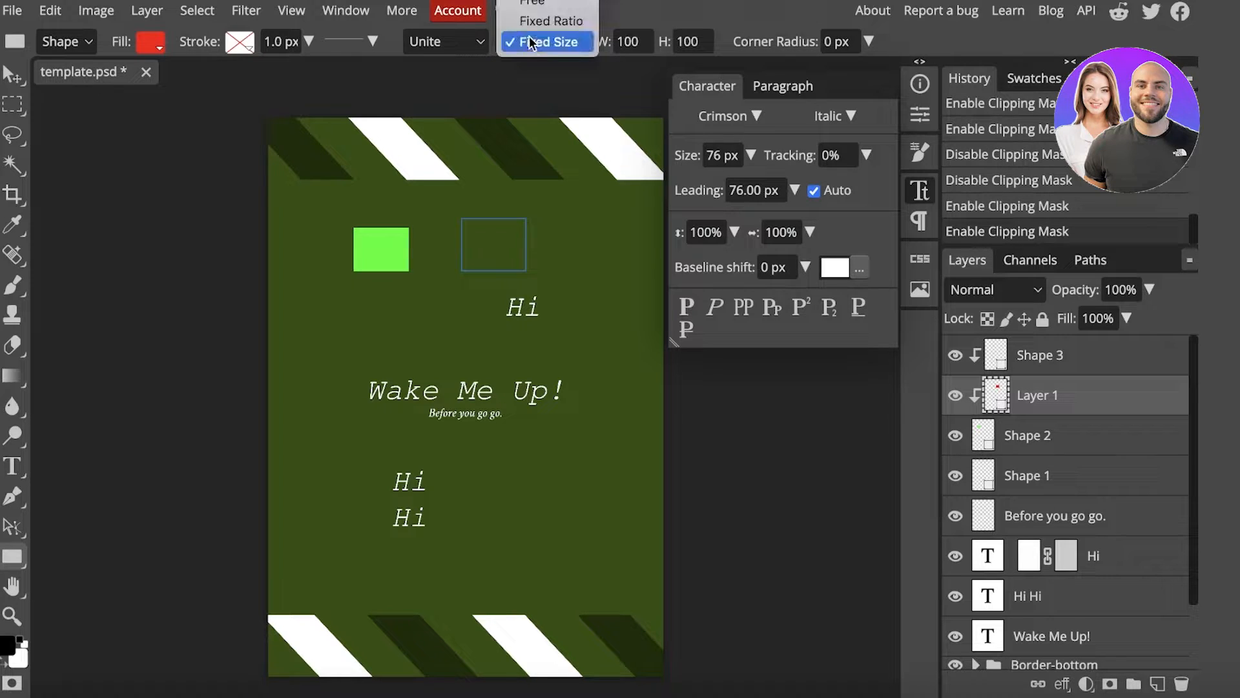
click(542, 10)
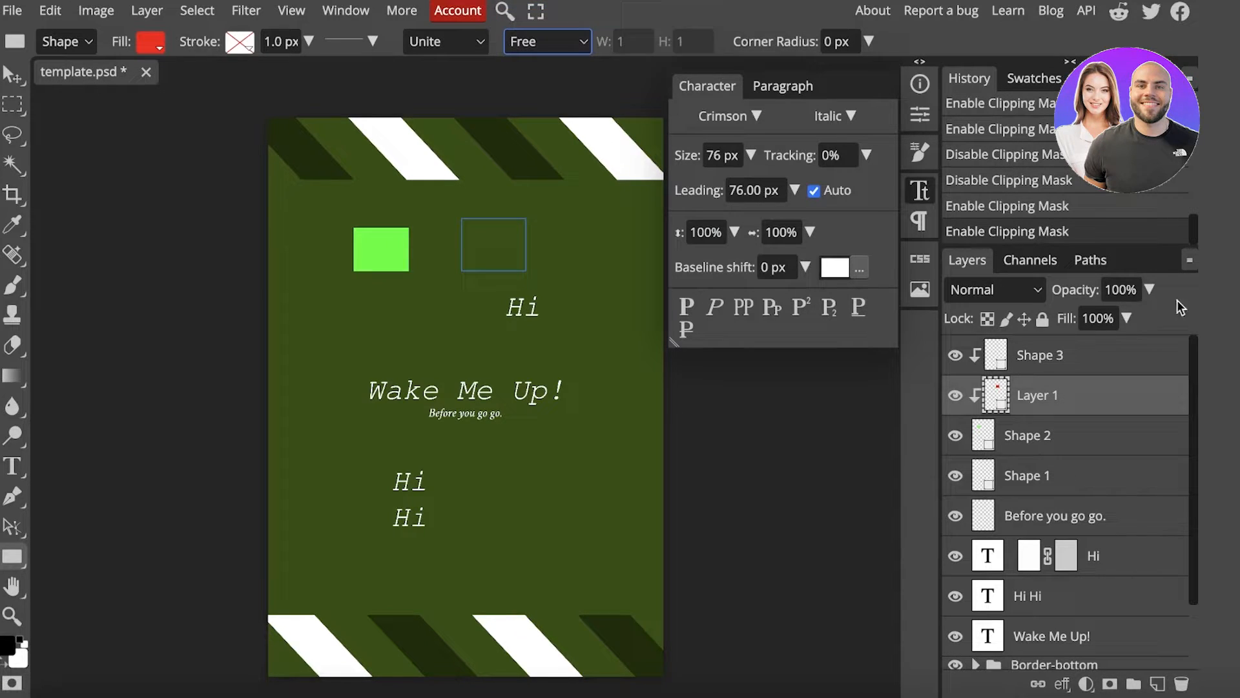
Step: Toggle clipping masks on and off for the Shape 3, Layer 1 and Shape 2 layers, leaving all three unclipped
alt+click(975, 357)
alt+click(982, 391)
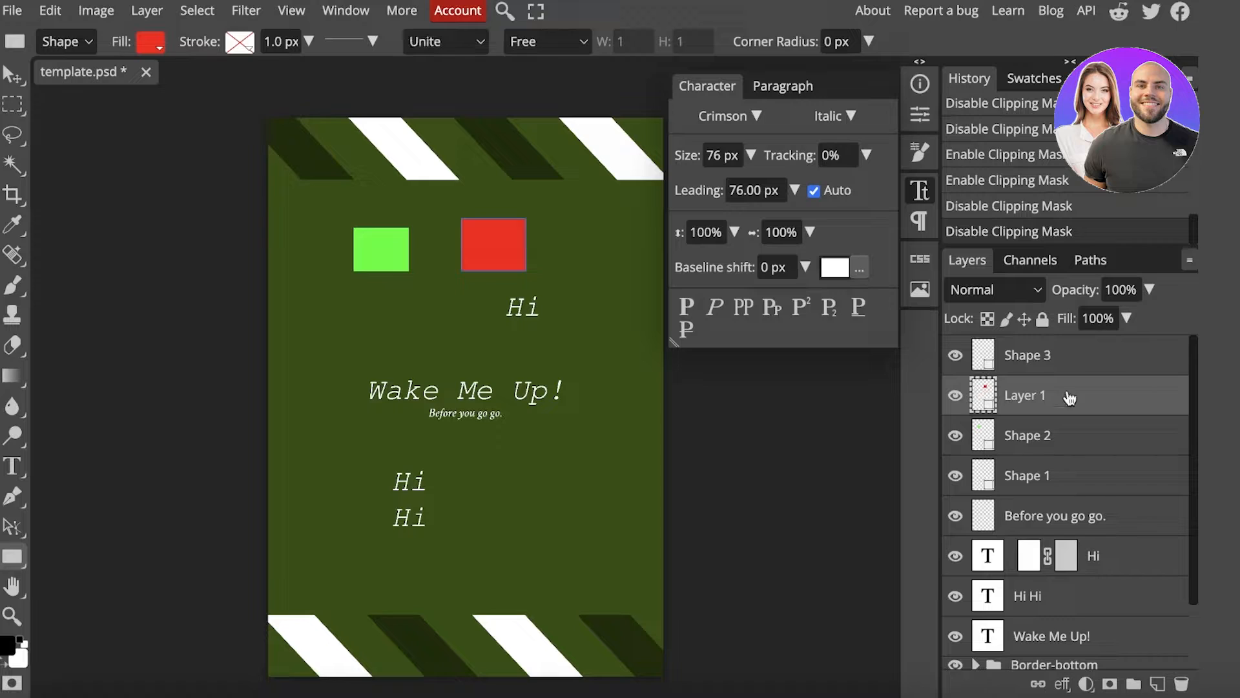
alt+click(1066, 361)
alt+click(1046, 396)
alt+click(1027, 434)
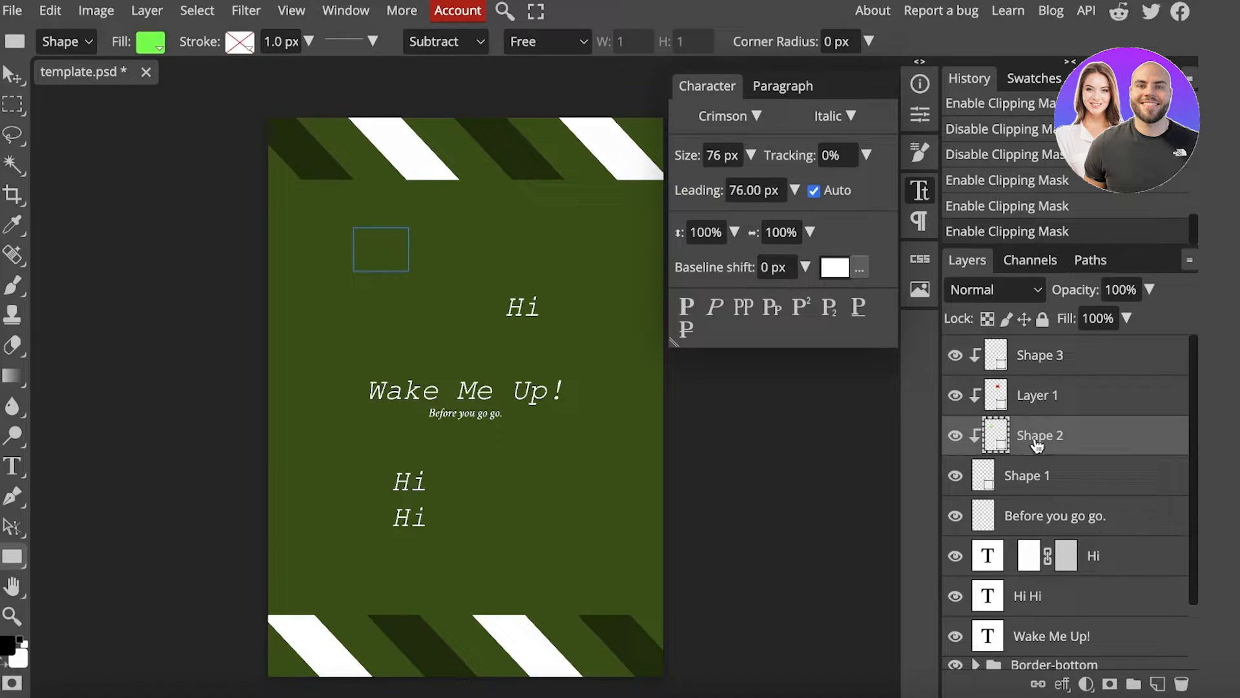
alt+click(1034, 434)
alt+click(1041, 406)
alt+click(1046, 360)
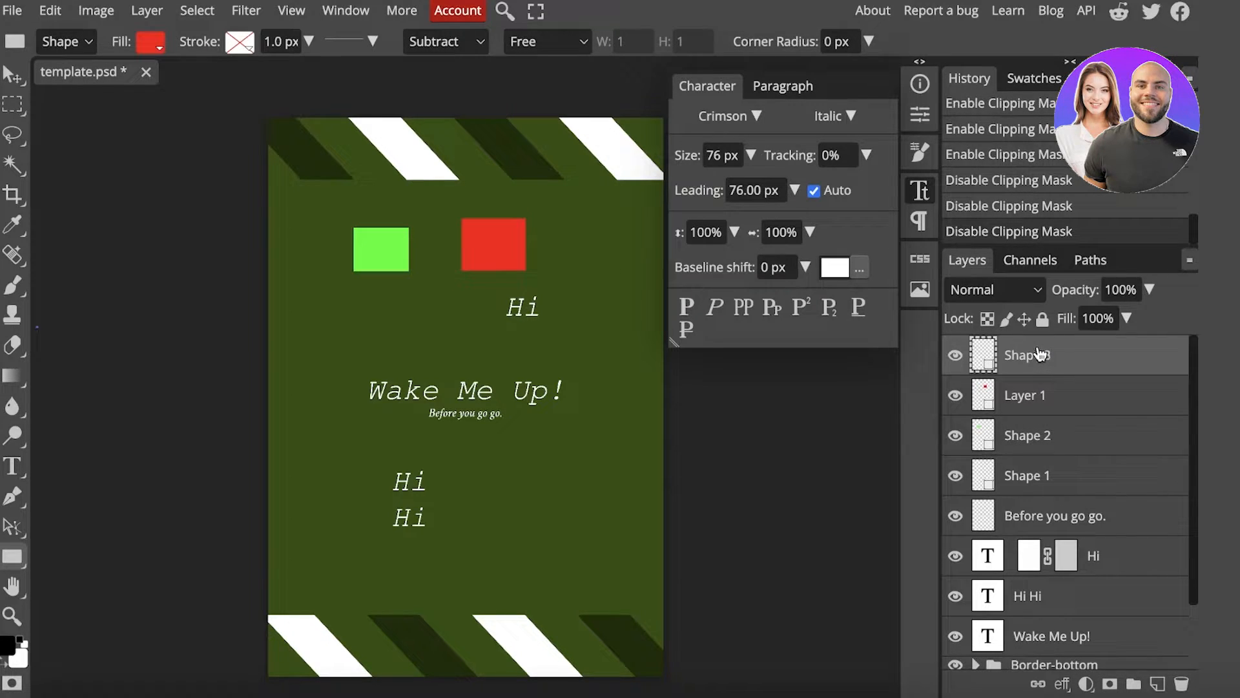
alt+click(1038, 353)
alt+click(1038, 353)
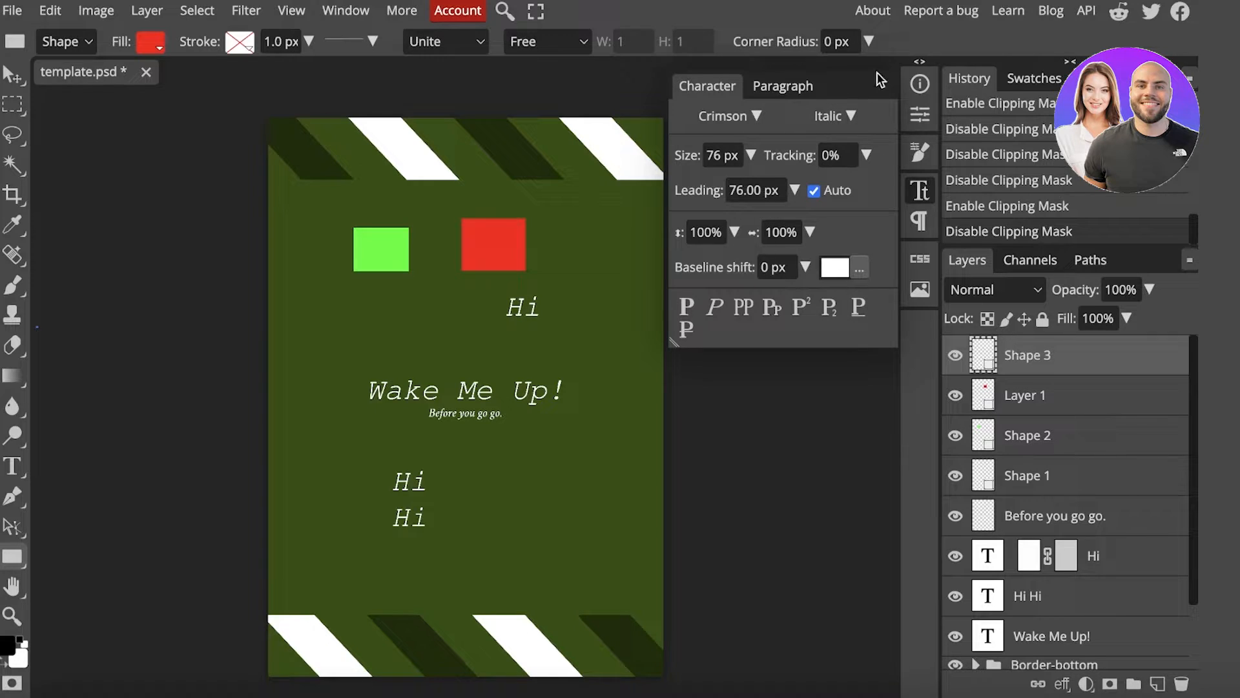
scroll(316, 209, up, 1)
drag(479, 256, 481, 256)
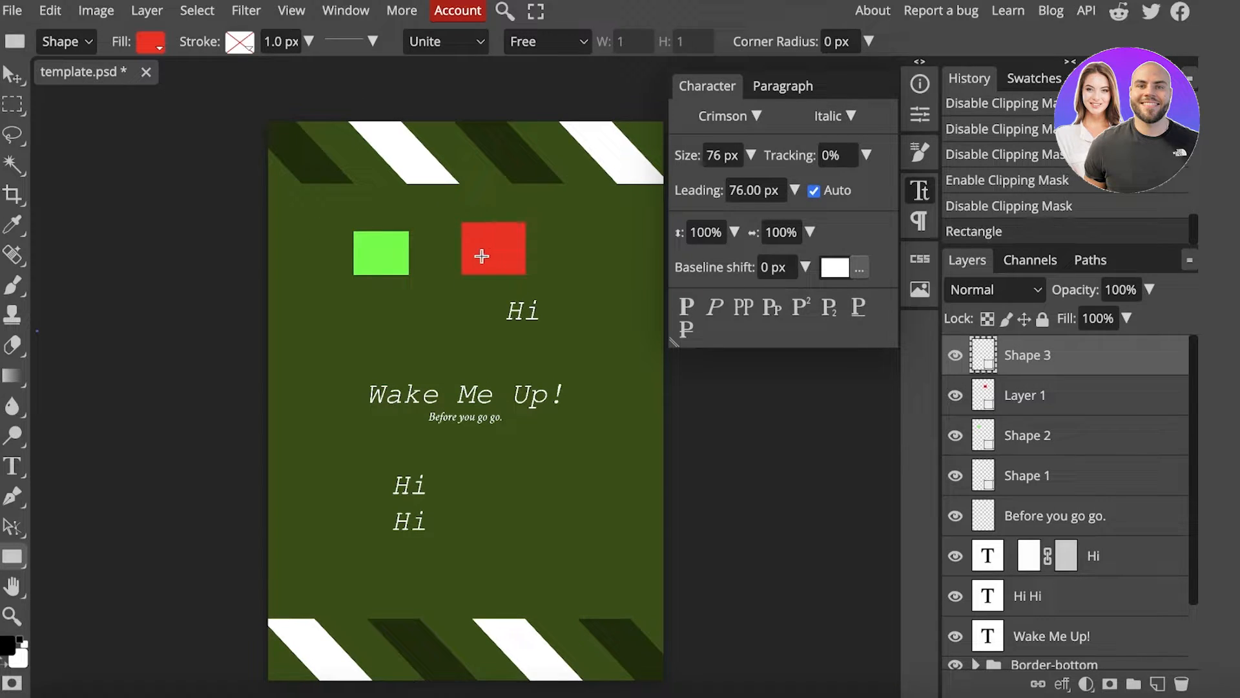
key(BackSpace)
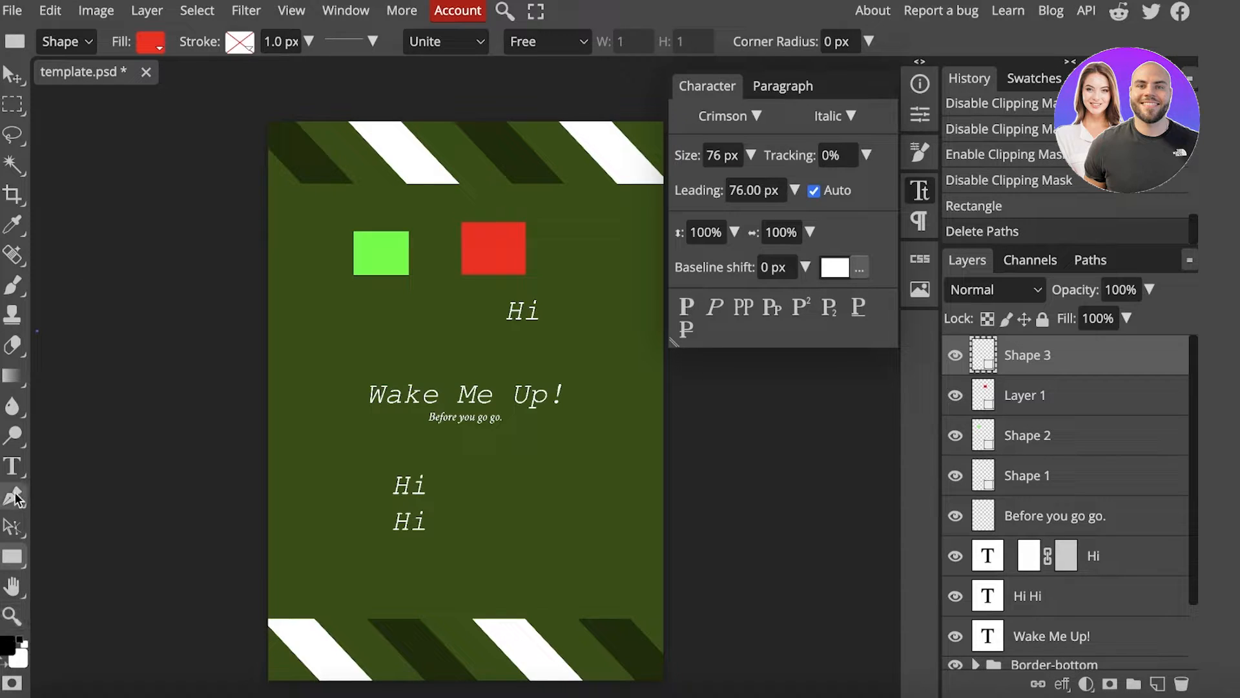
Step: Remove the "e" of "Wake" in the "Wake Me Up!" text with the Type tool and collapse the character settings
click(22, 466)
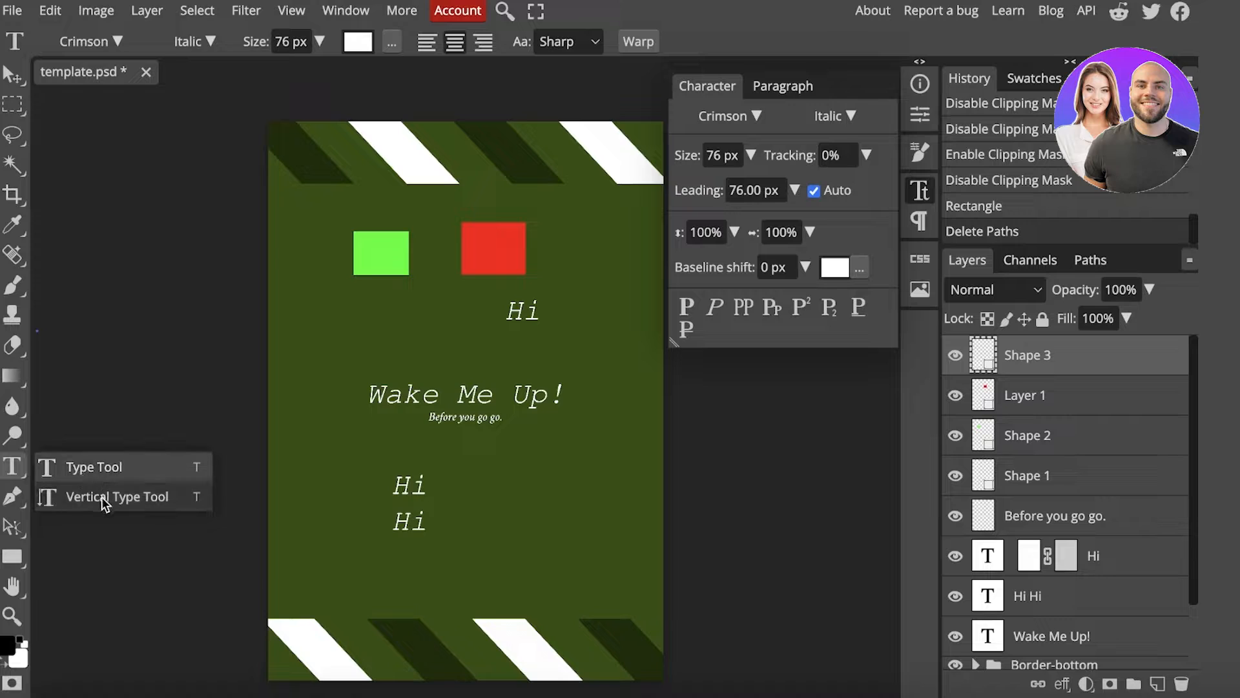
click(438, 390)
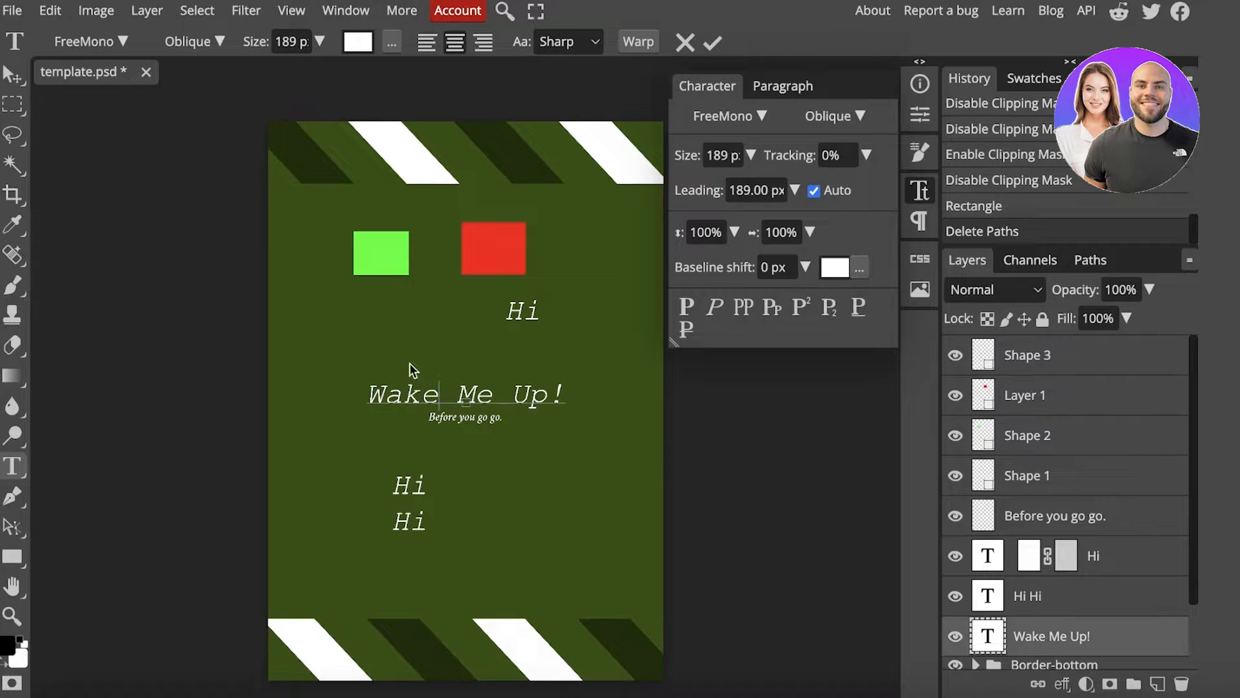
key(BackSpace)
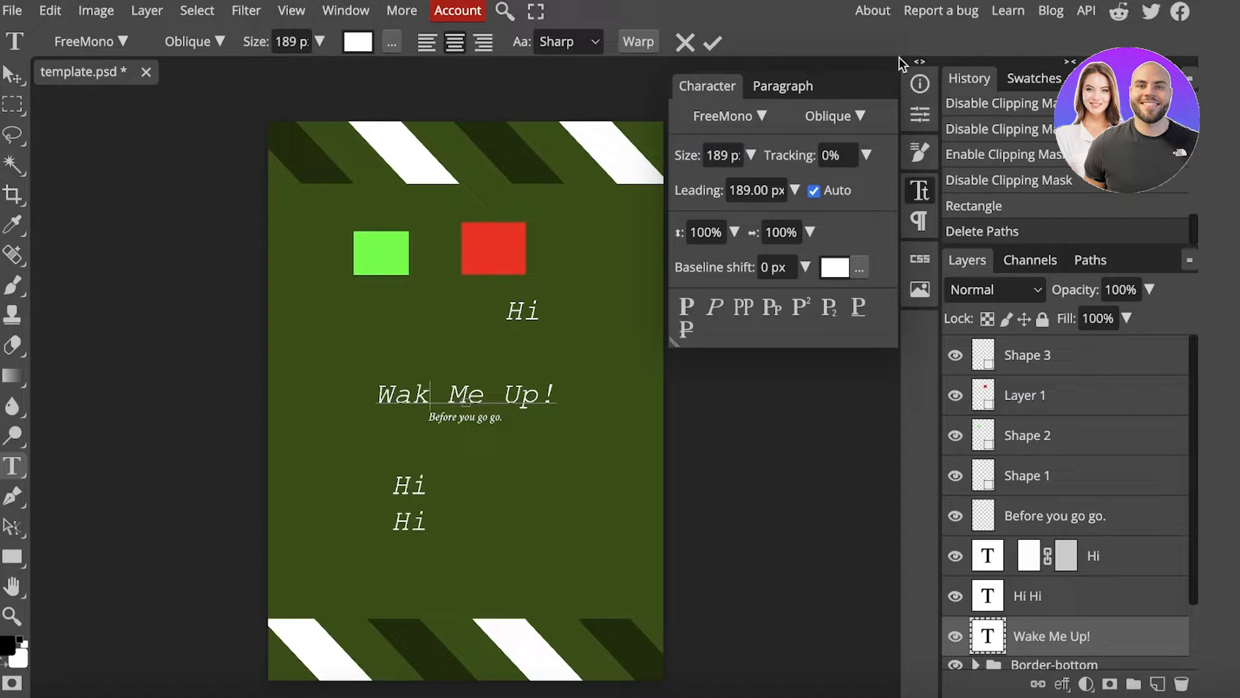
click(925, 189)
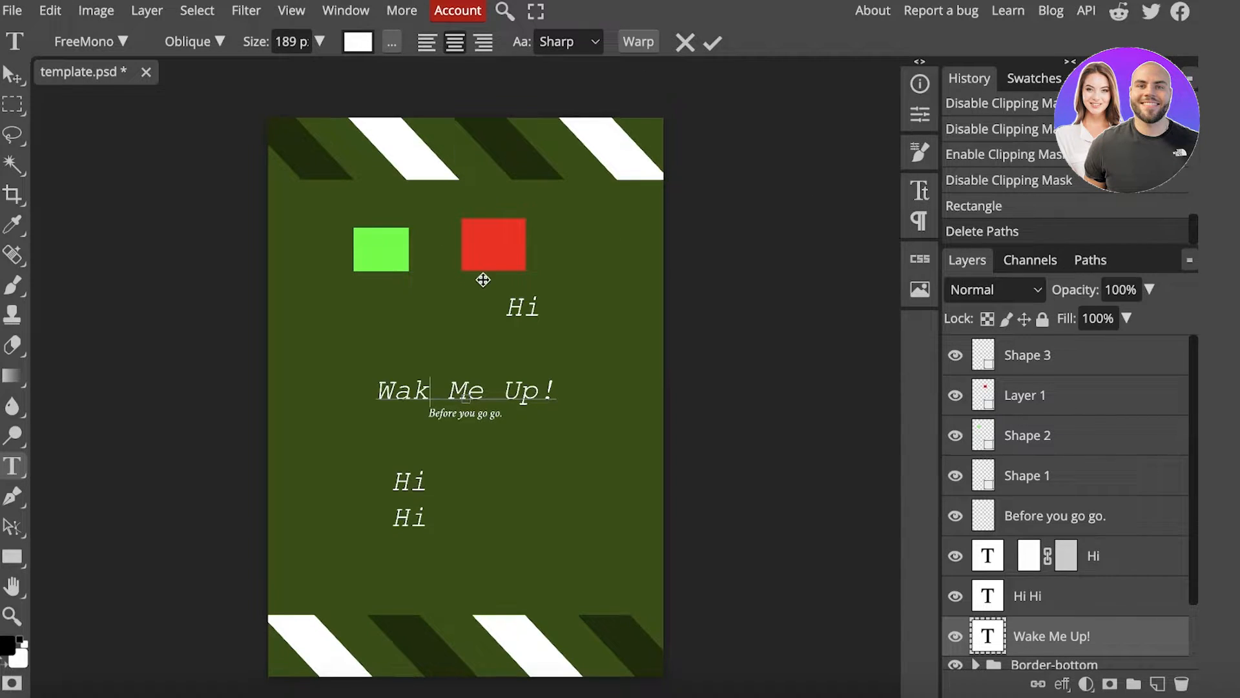
Step: Delete all text and shape layers, keeping only the border folders and the background
key(BackSpace)
drag(493, 389, 531, 388)
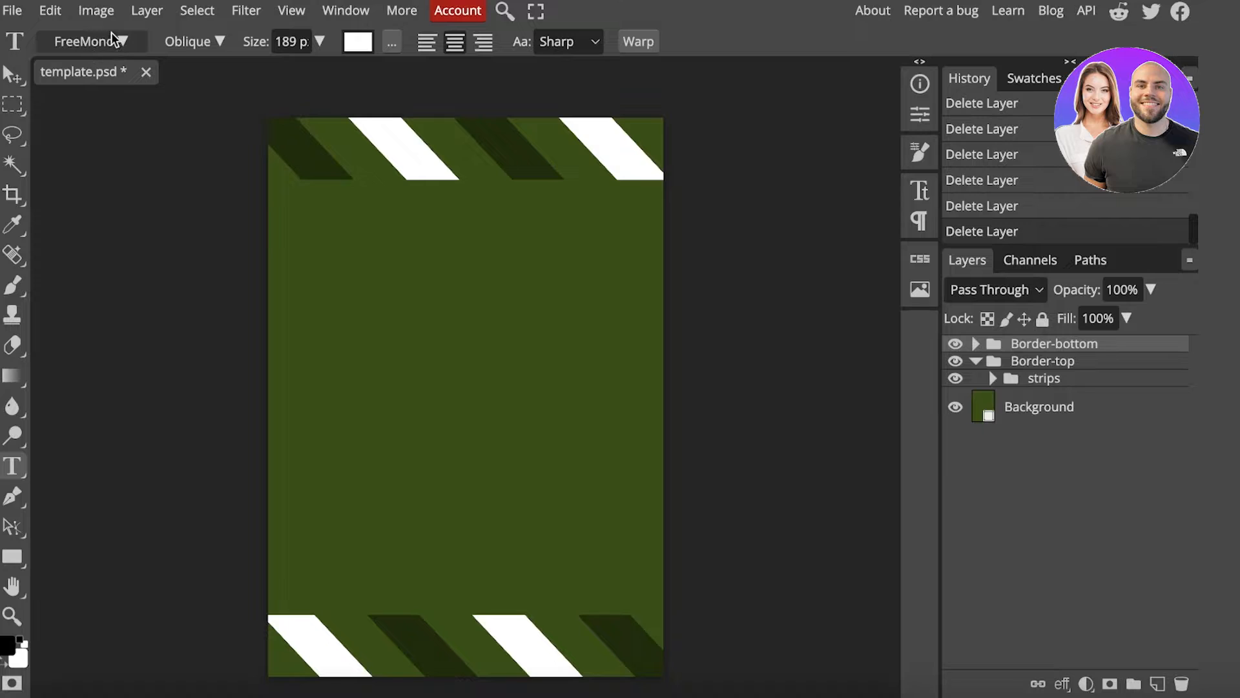
Step: Add a new empty layer above the Border-bottom folder
click(132, 13)
mouse_move(161, 38)
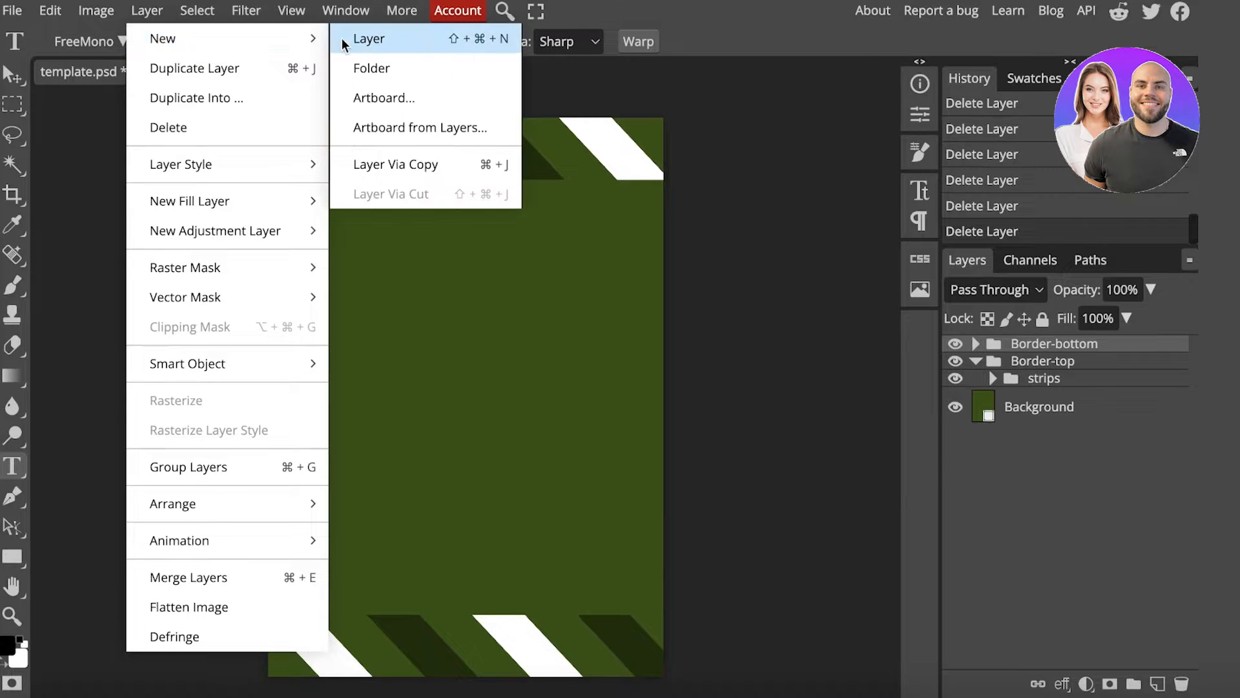
click(349, 38)
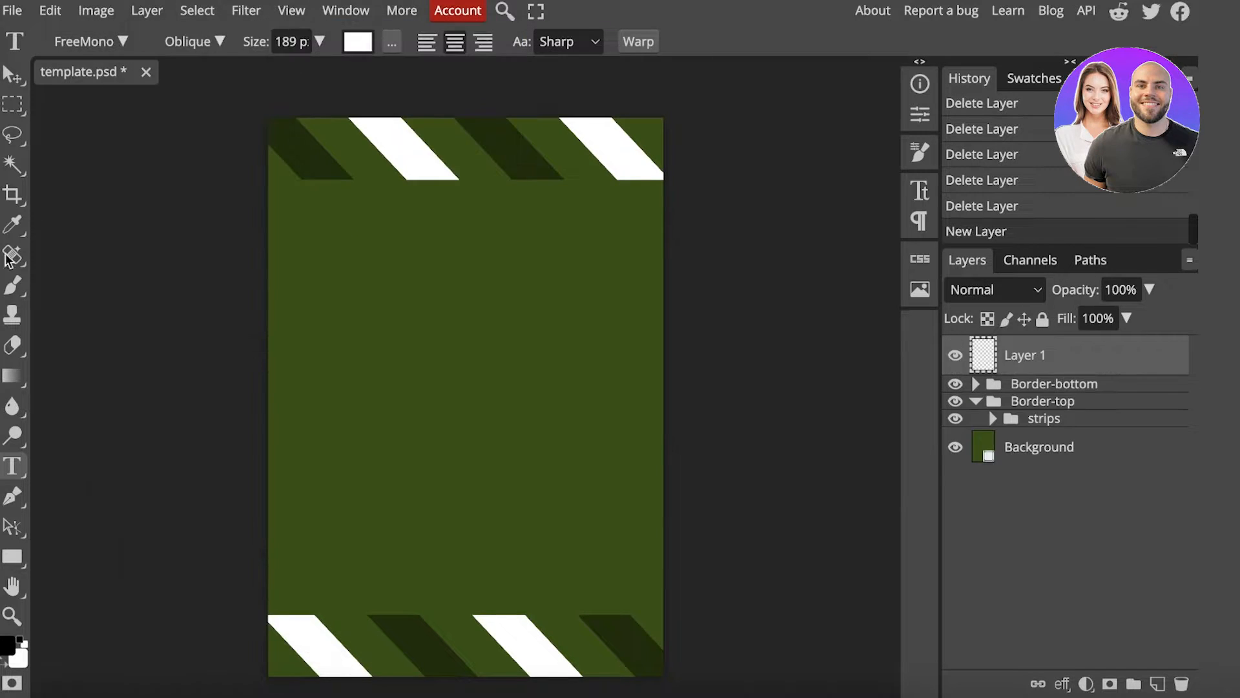
Step: Add vertical text reading "Hi" and "world" on two lines, and move it down below the upper stripes
right_click(13, 465)
click(96, 497)
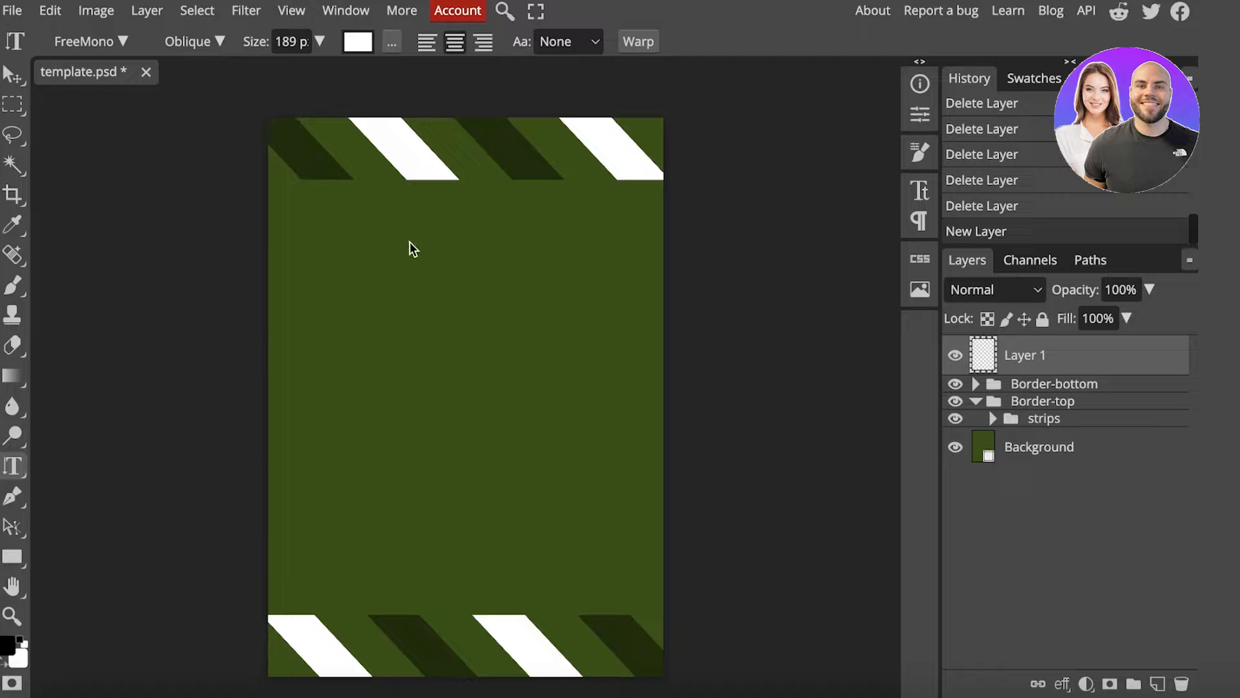
click(398, 224)
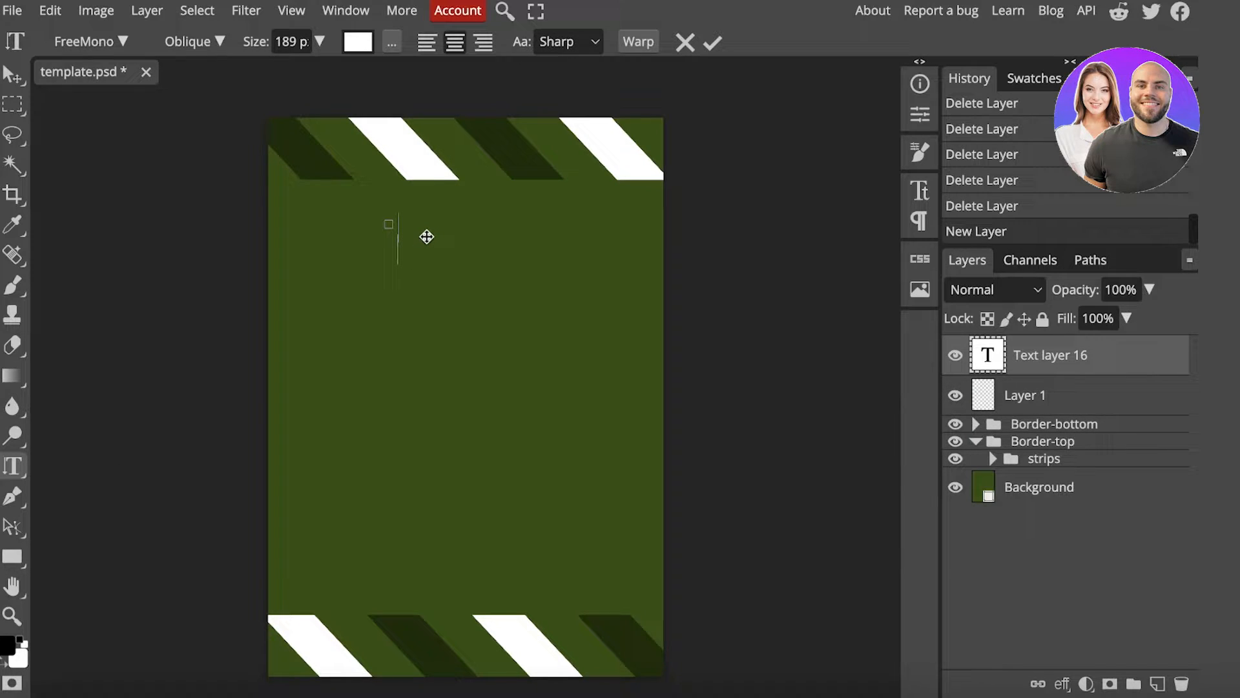
text(Hi)
key(Return)
text(World)
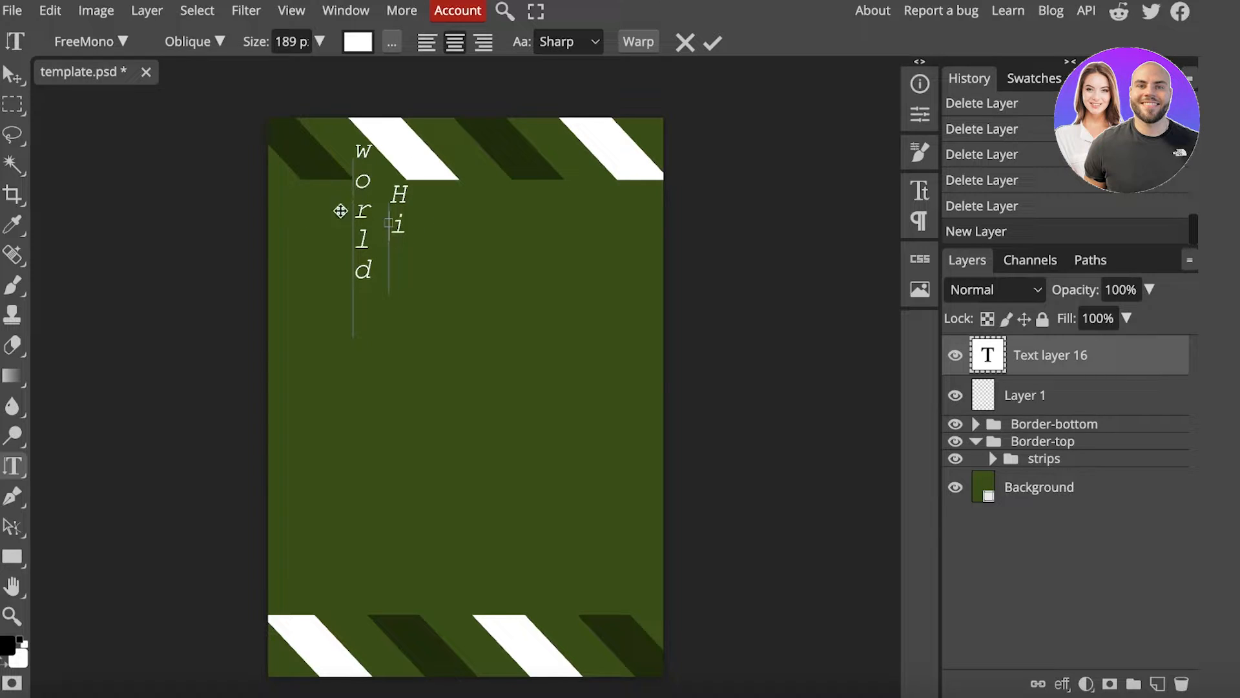
click(13, 74)
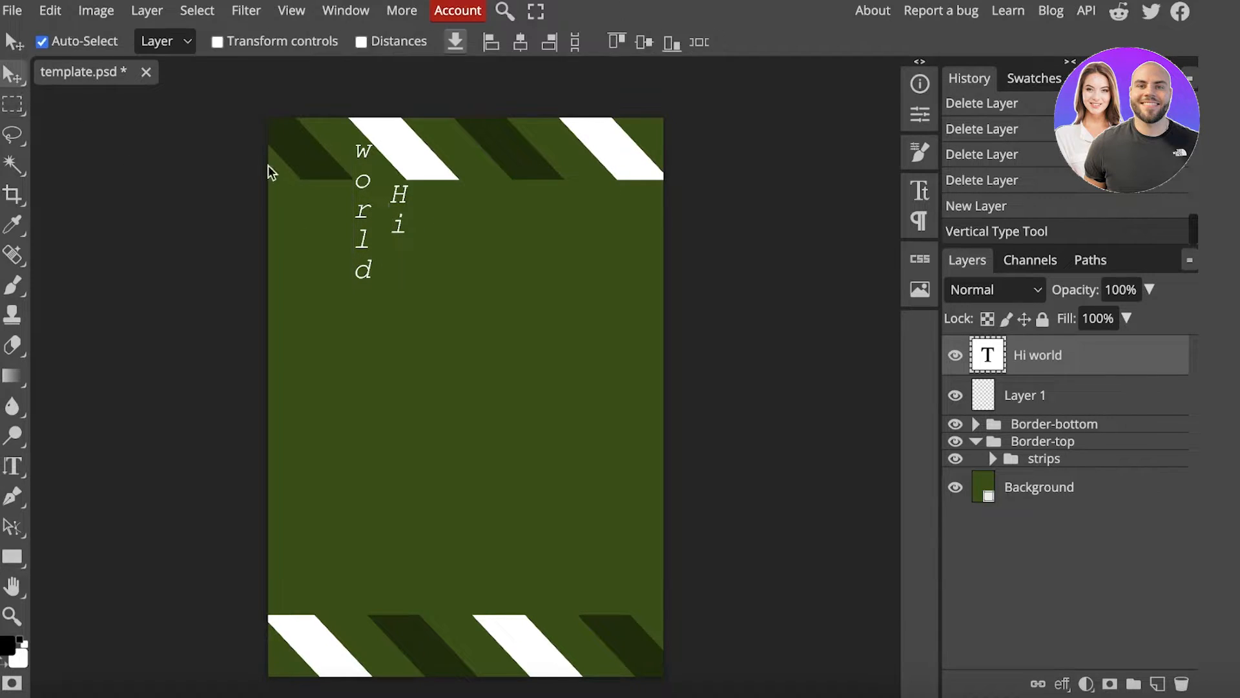
drag(411, 222, 400, 282)
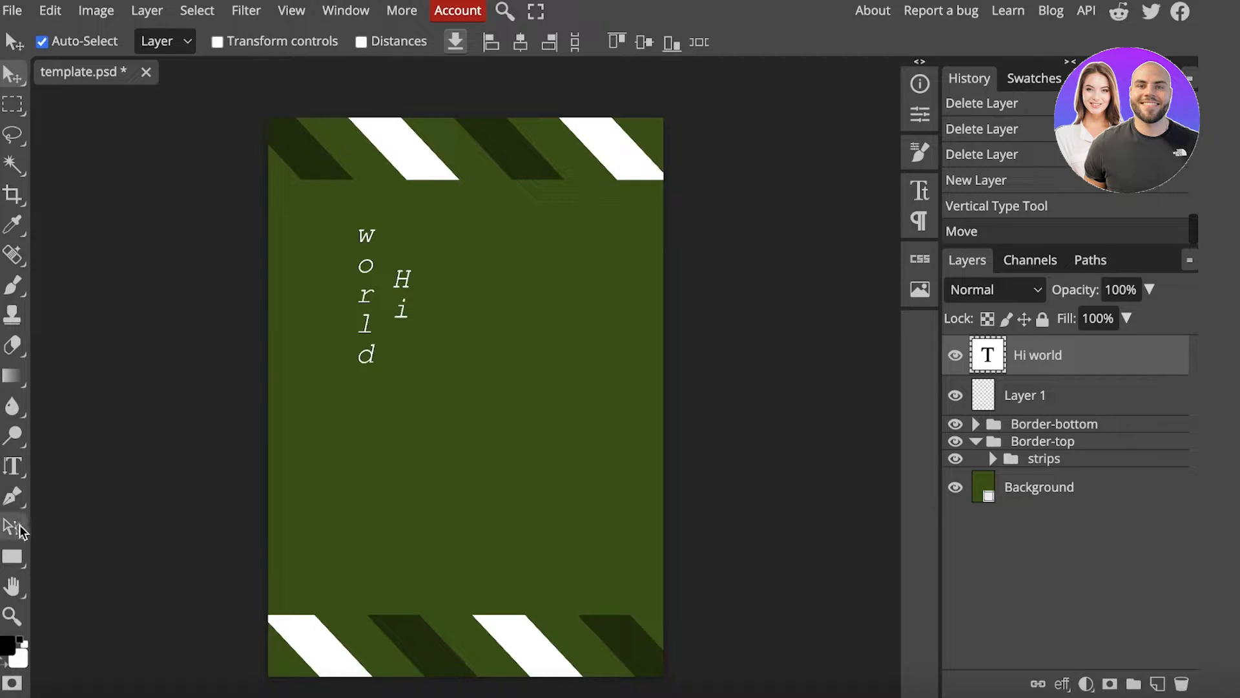
Step: Change the anti-aliasing of the vertical "Hi world" text to Crisp and finally to Strong
click(12, 465)
click(389, 315)
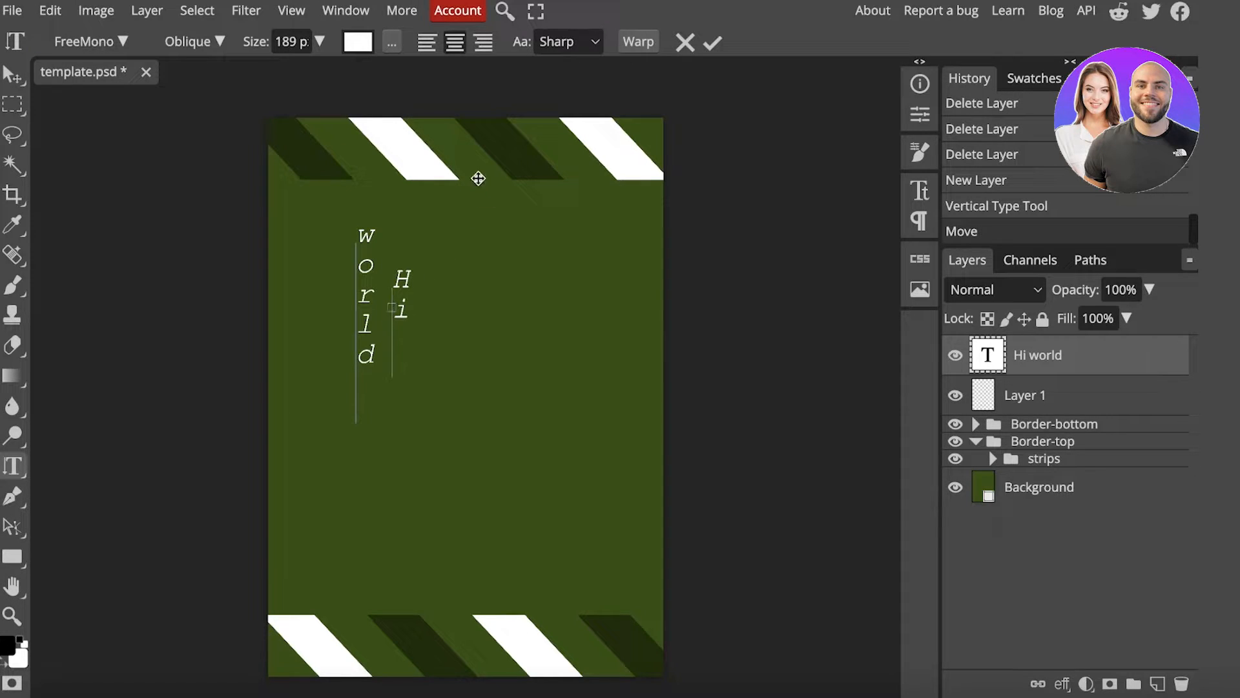
click(576, 43)
click(566, 63)
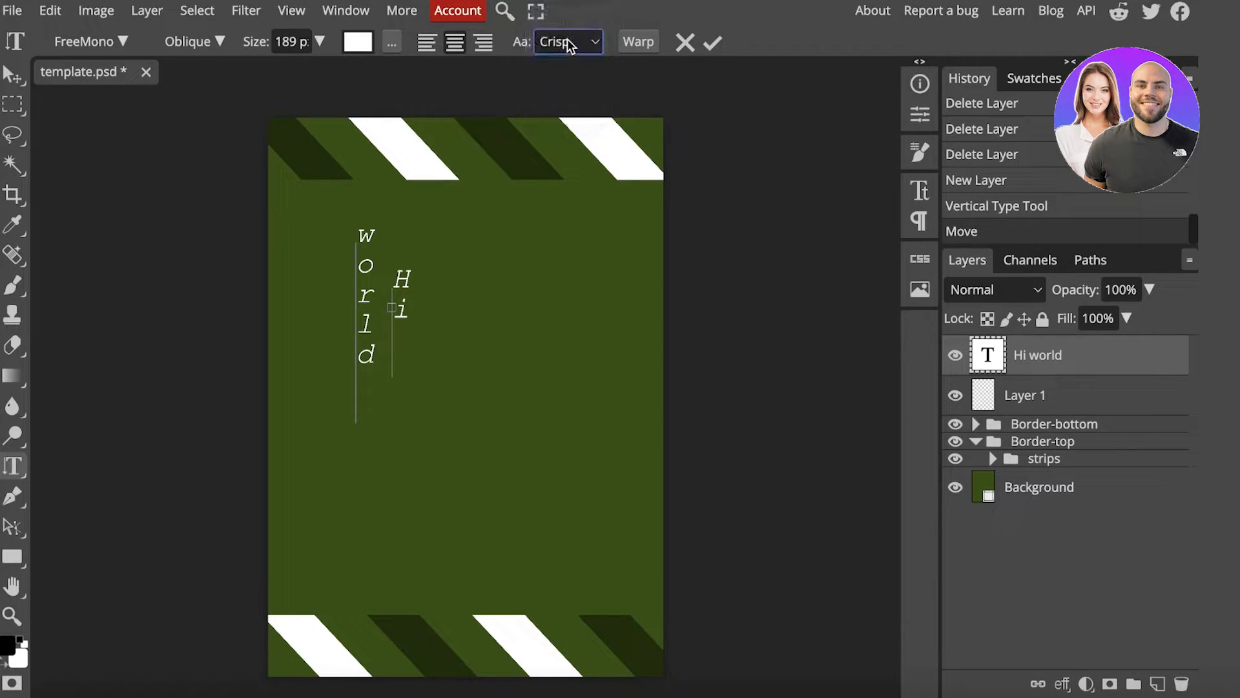
click(567, 44)
click(565, 65)
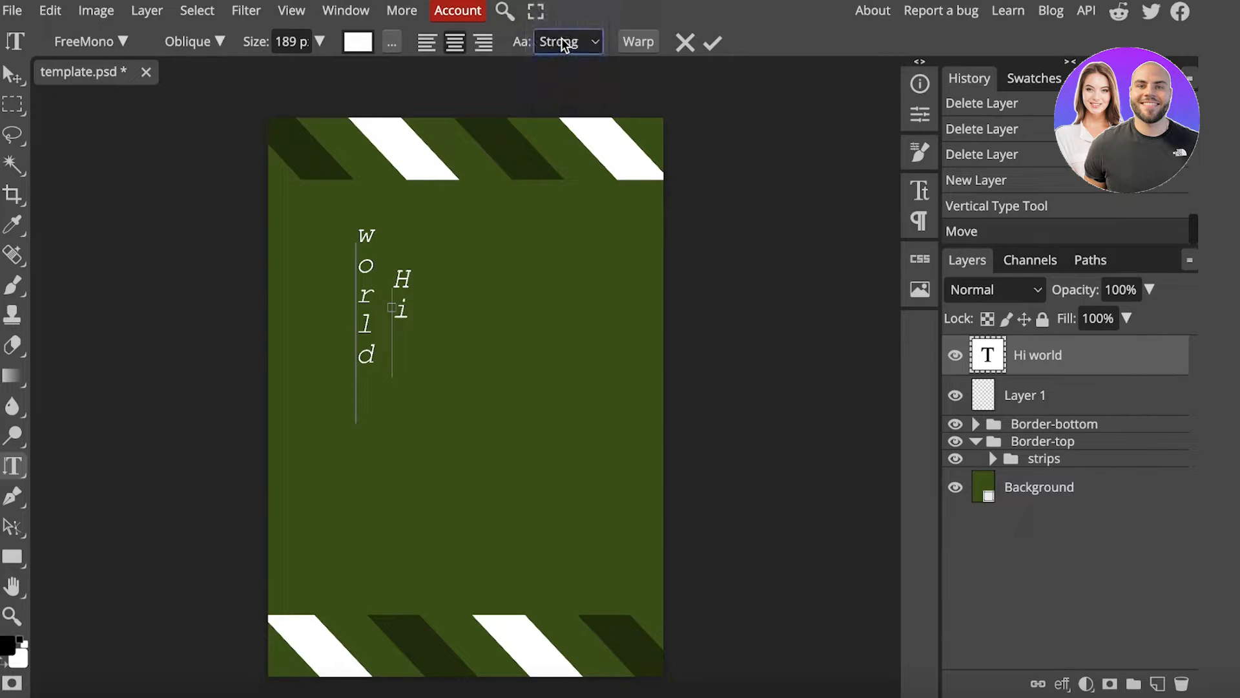
Step: Try other alignments on the vertical text and return it to centre alignment
click(476, 43)
click(454, 44)
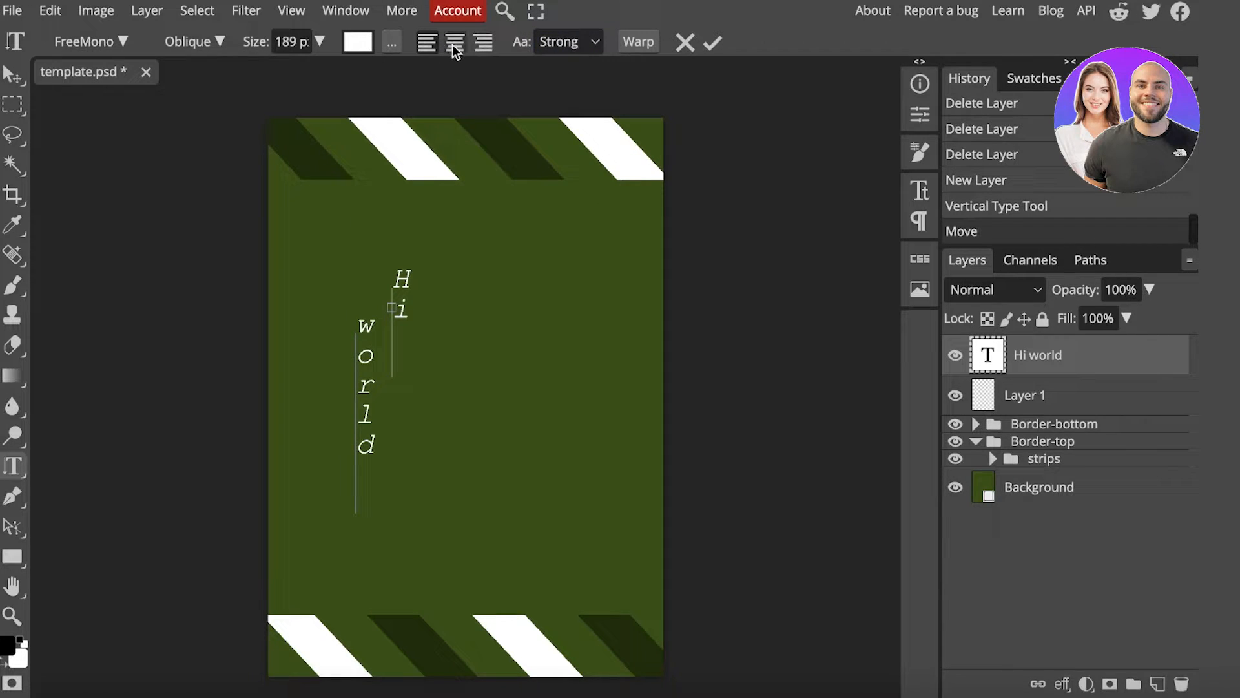
click(452, 45)
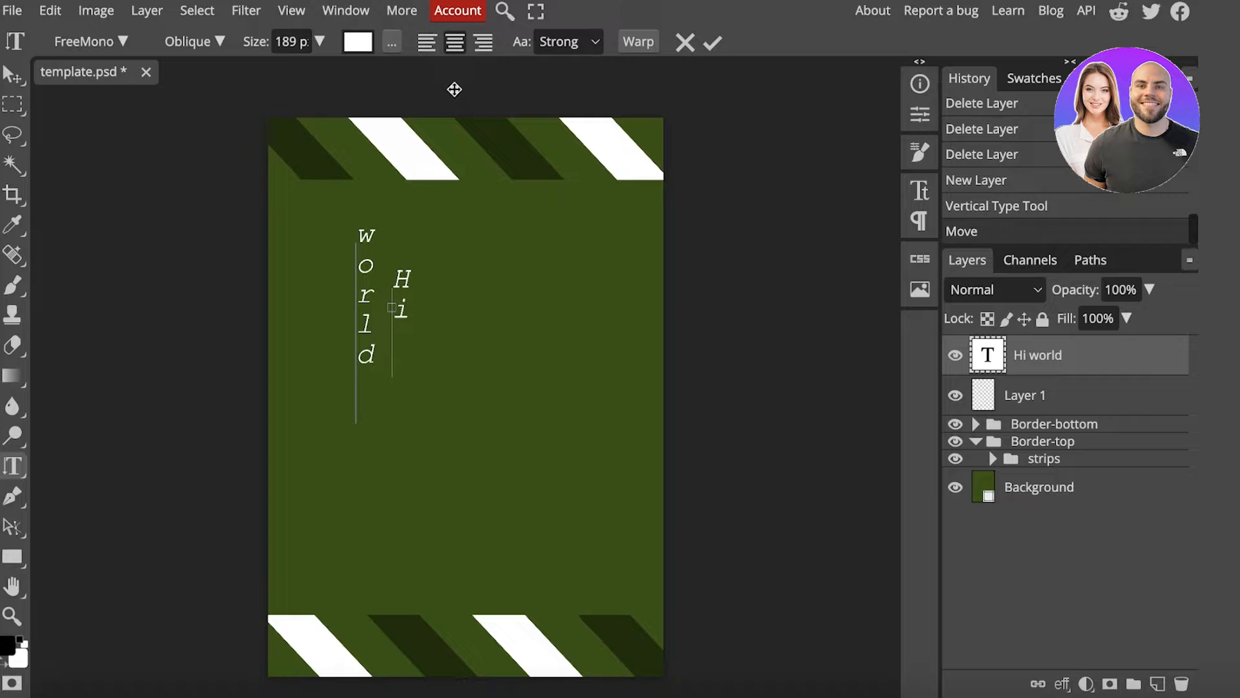
Step: Try black (000000) as the vertical text's colour and close the colour picker without applying it
click(359, 41)
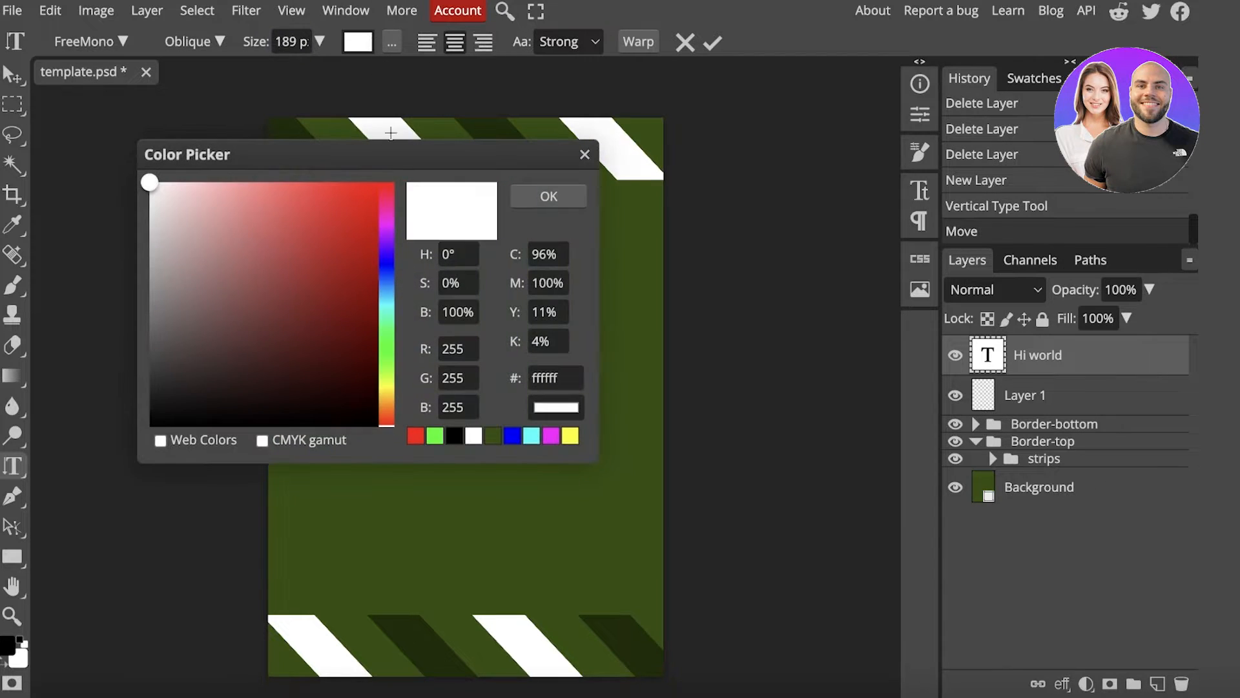
drag(323, 227, 387, 436)
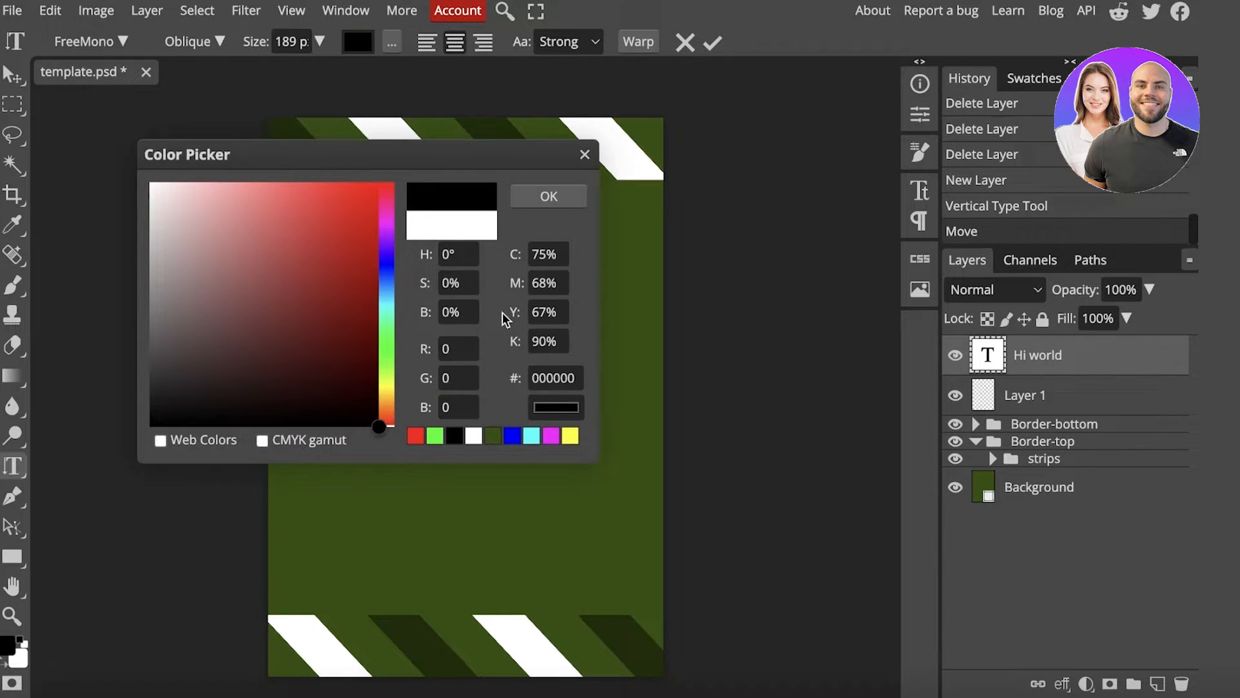
click(584, 154)
Step: Try the font size slider and the Regular font style on the vertical text
click(289, 41)
click(320, 41)
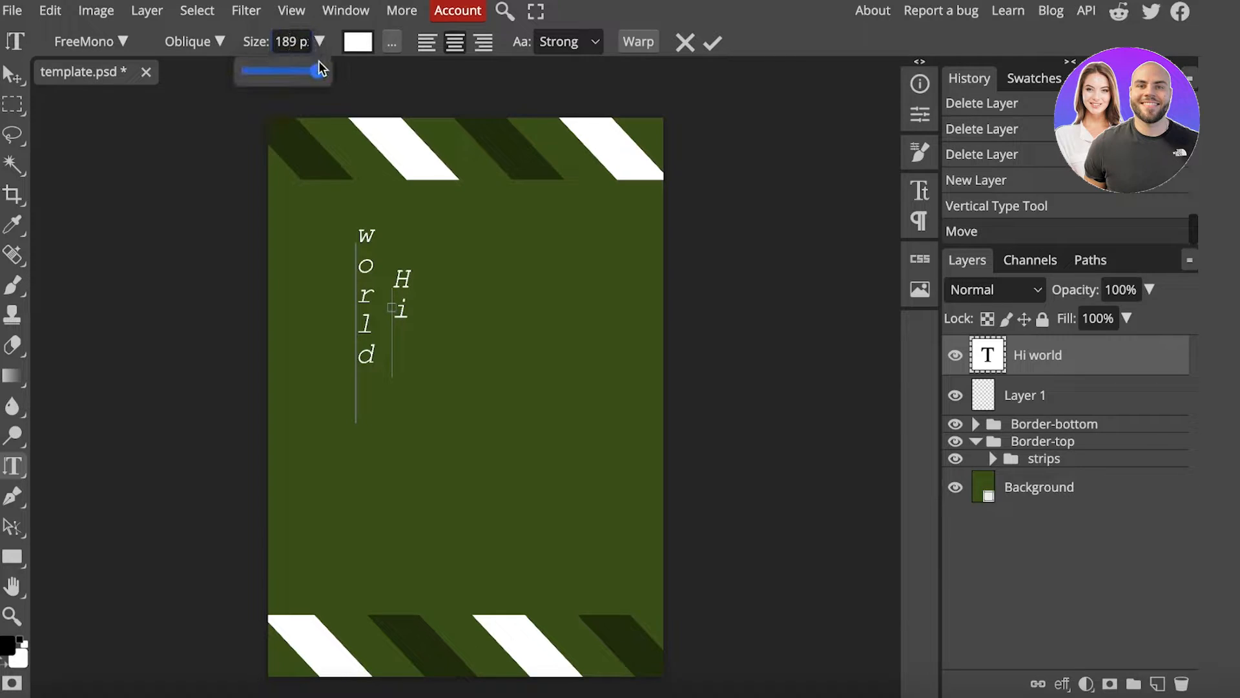
mouse_move(317, 70)
mouse_down()
mouse_move(255, 75)
mouse_move(323, 71)
mouse_up()
click(184, 49)
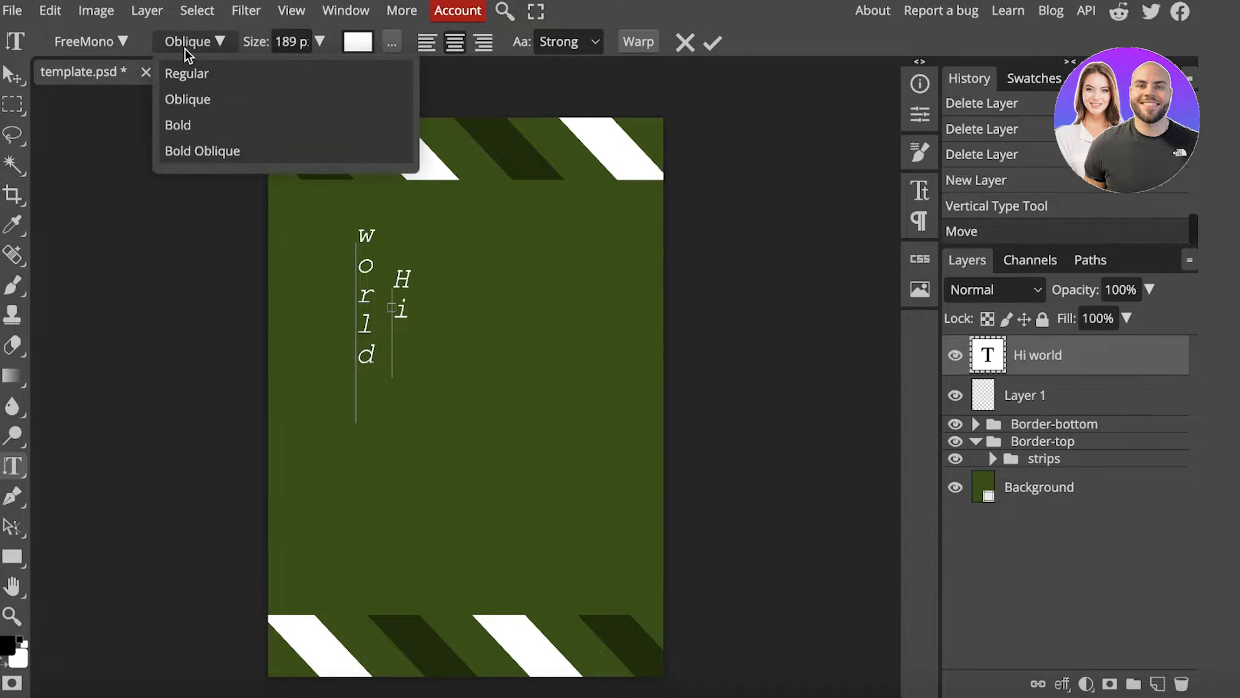
click(194, 74)
click(402, 278)
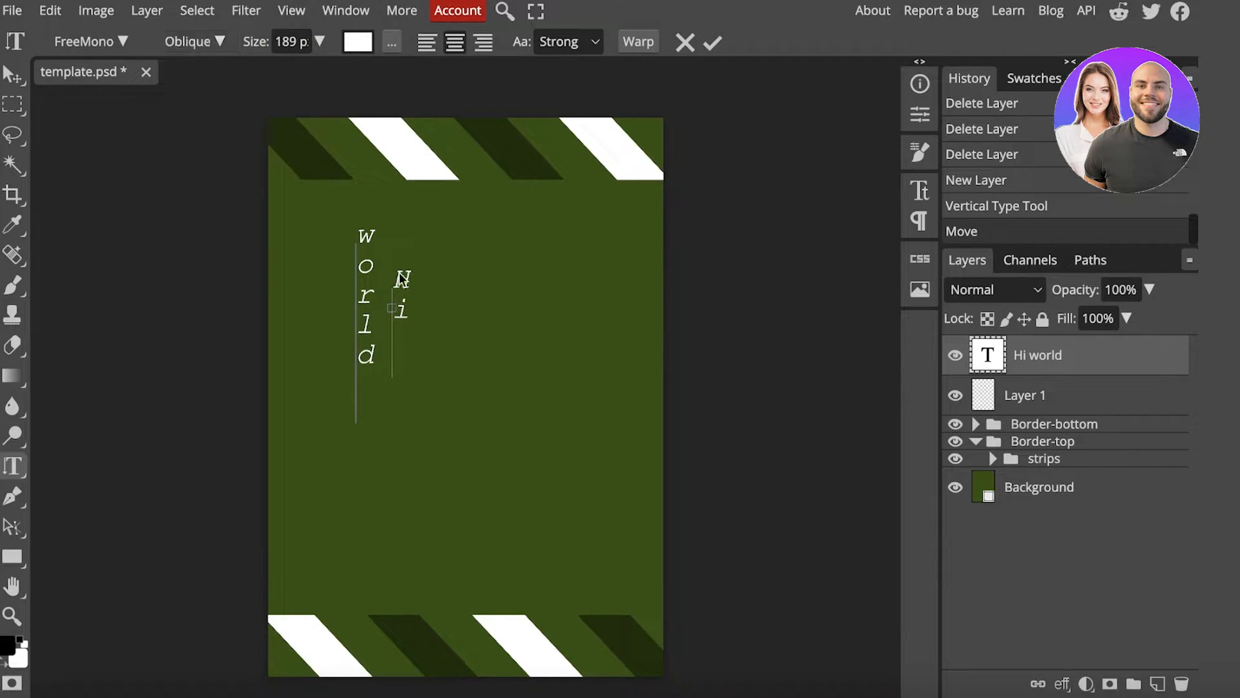
Step: Select the word "world" in the vertical text and set its font style to Bold Oblique
double_click(366, 247)
click(366, 246)
drag(360, 237, 376, 392)
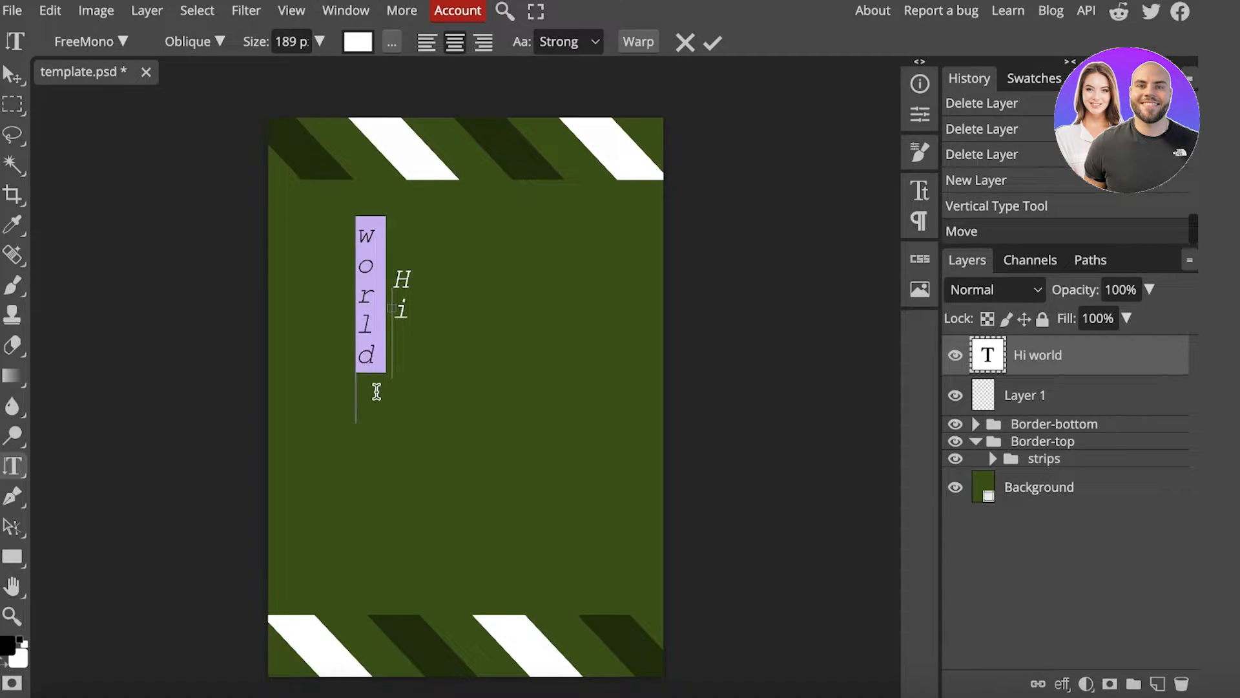
click(194, 41)
click(203, 152)
click(205, 51)
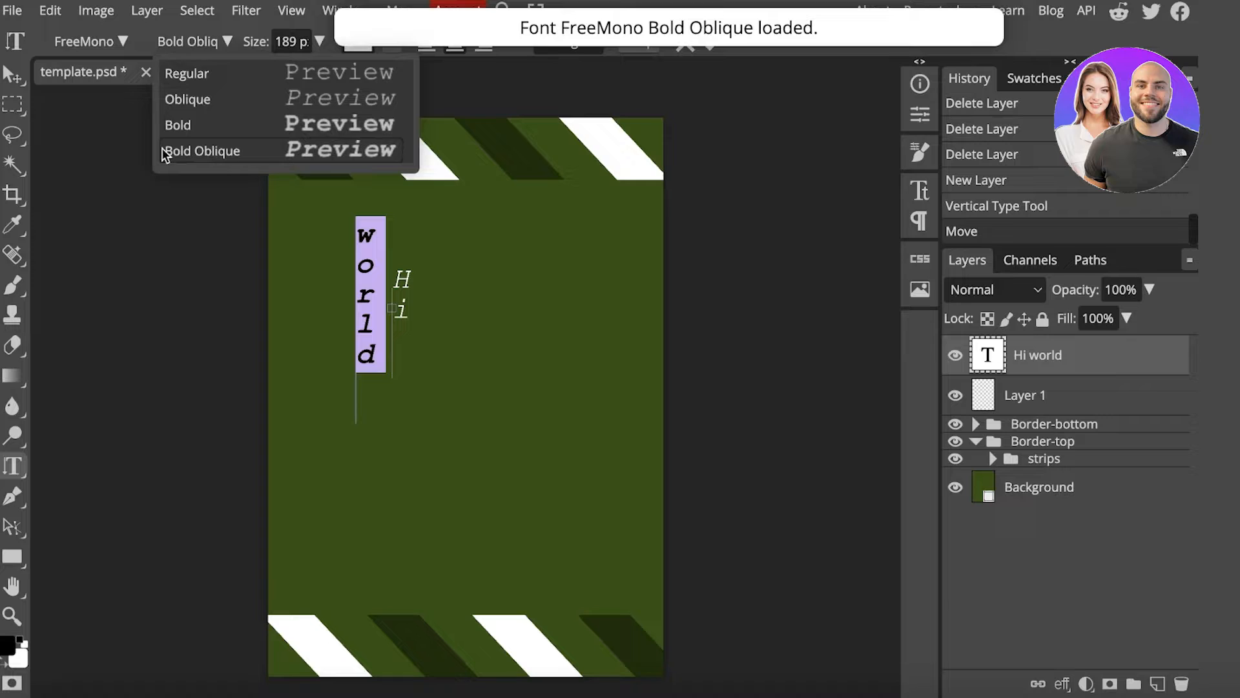
Step: Browse the font list without choosing a new font and commit the vertical text edit
click(119, 41)
scroll(180, 265, down, 5)
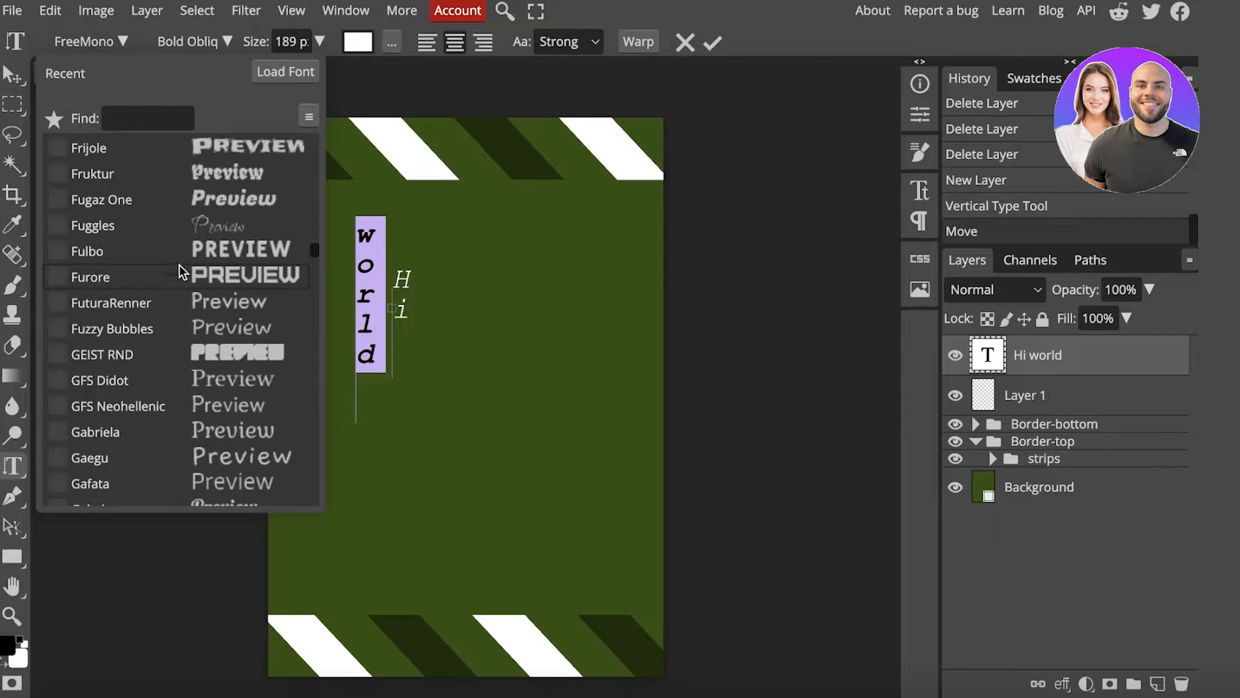
click(382, 269)
click(382, 270)
click(410, 288)
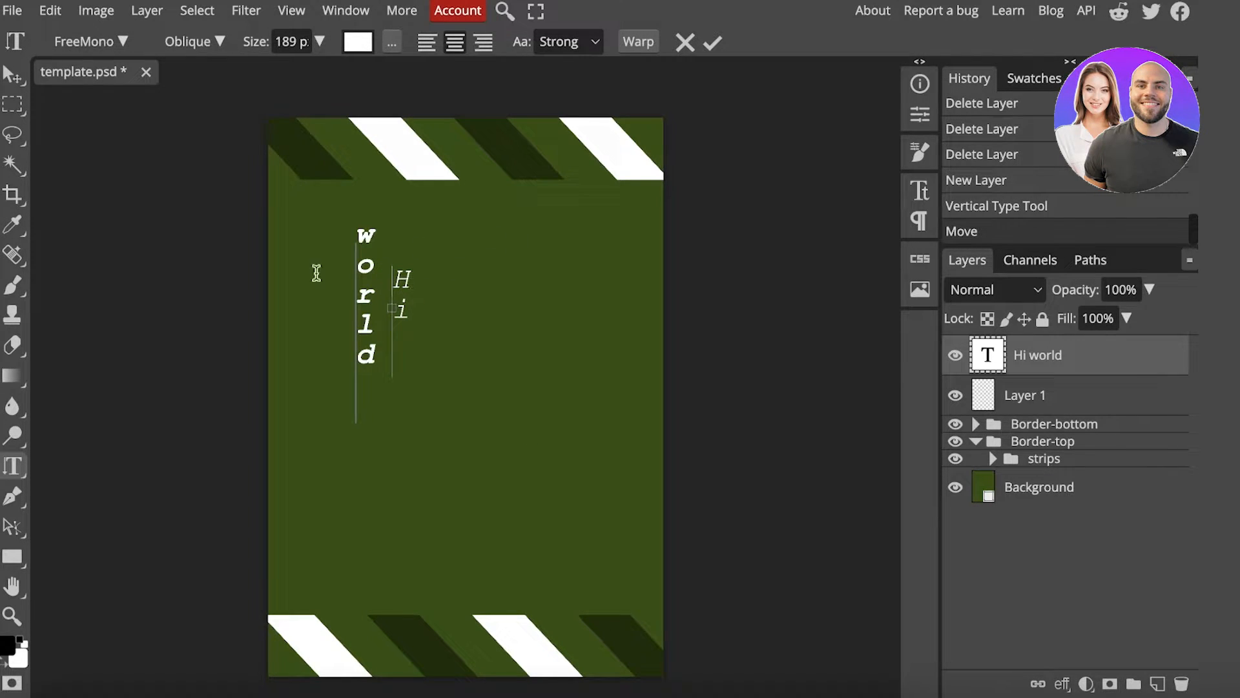
click(713, 43)
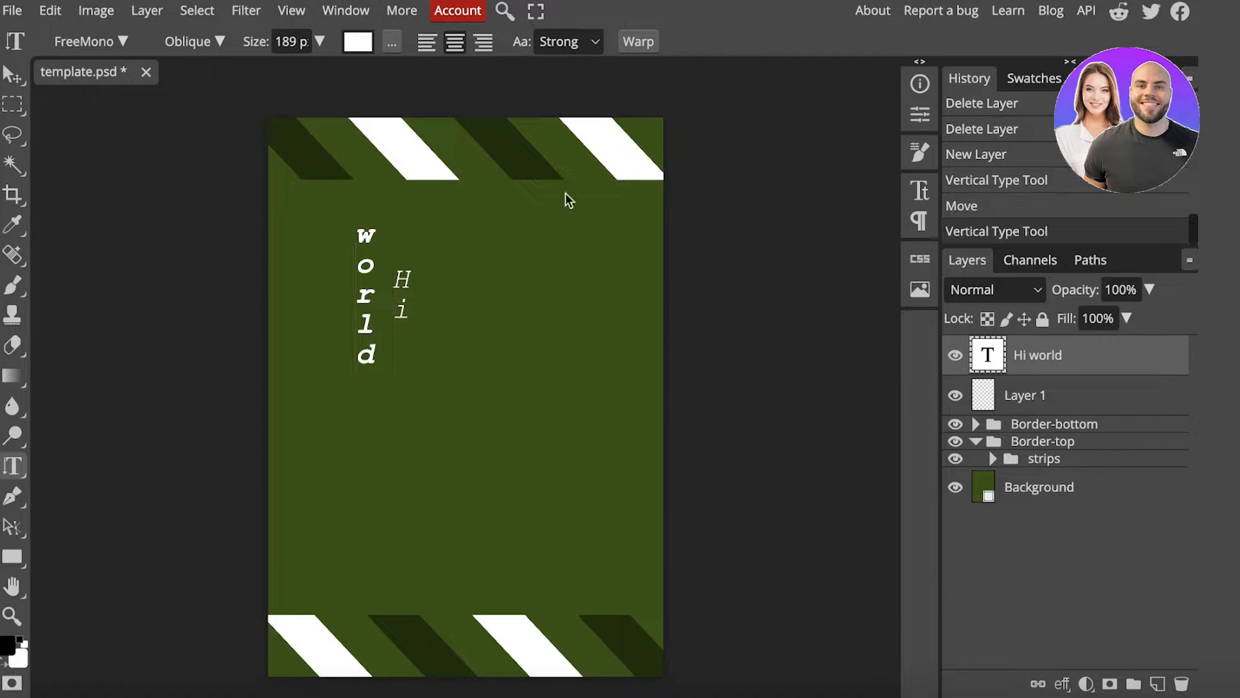
click(363, 330)
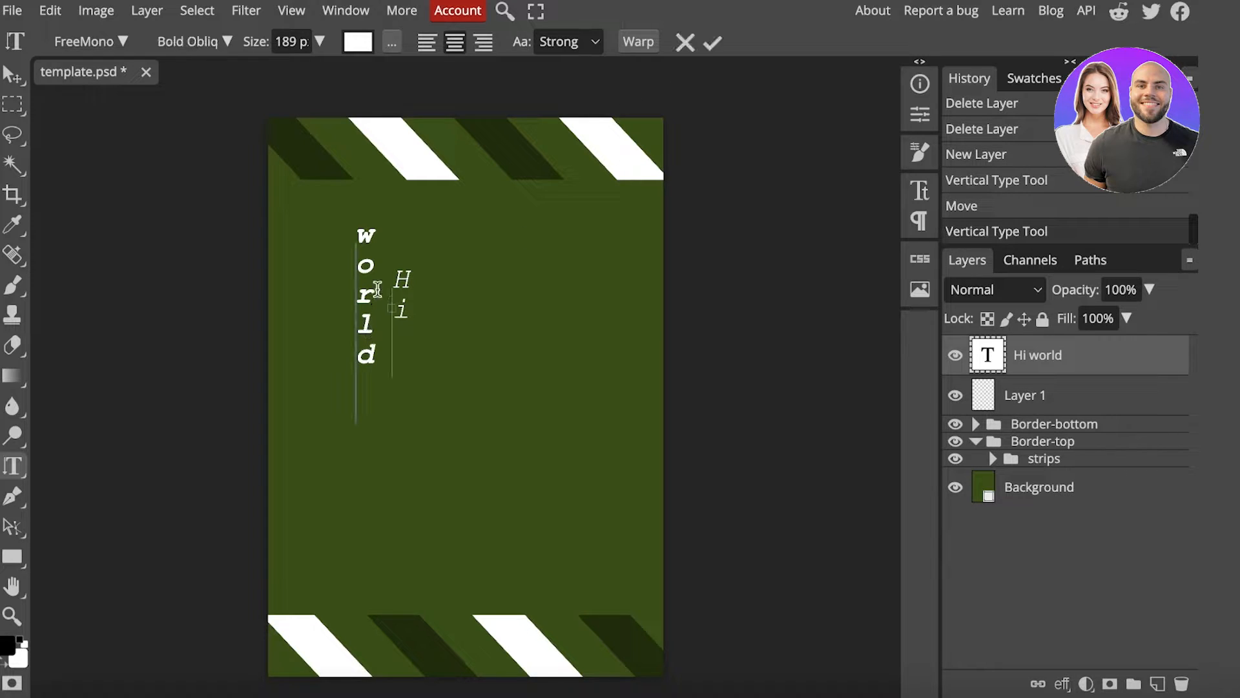
Step: Activate the Dodge Tool and dismiss its list of variants
click(10, 441)
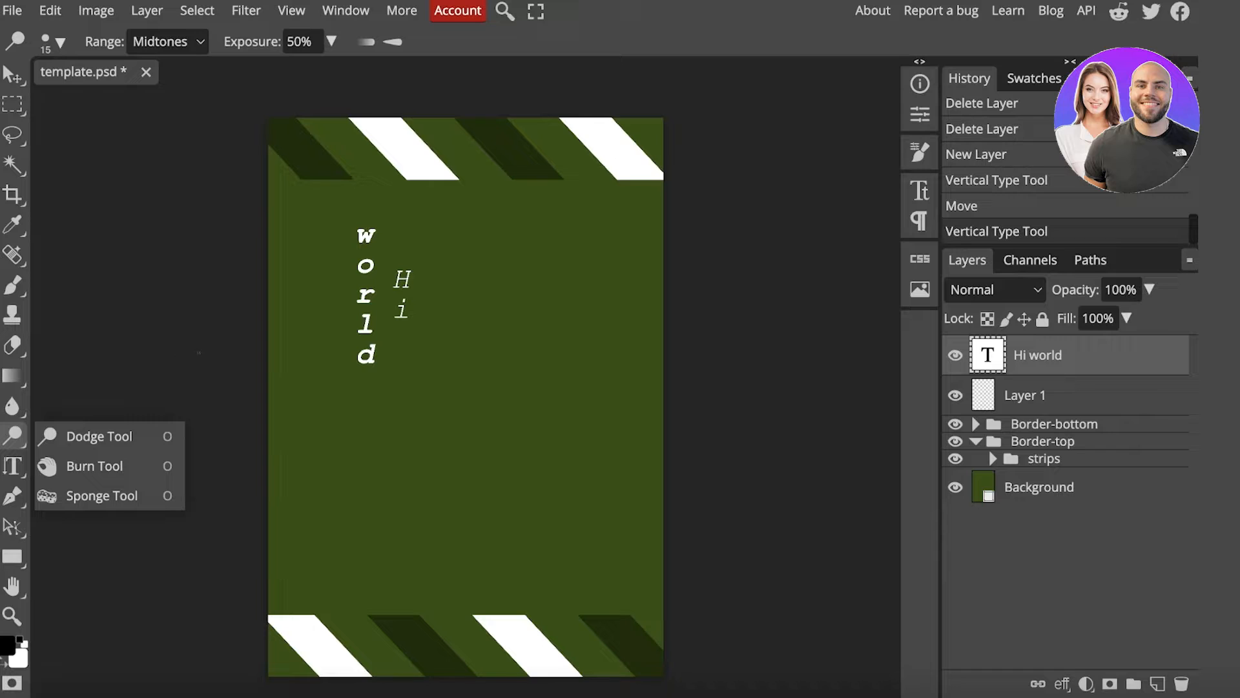
click(107, 286)
click(816, 68)
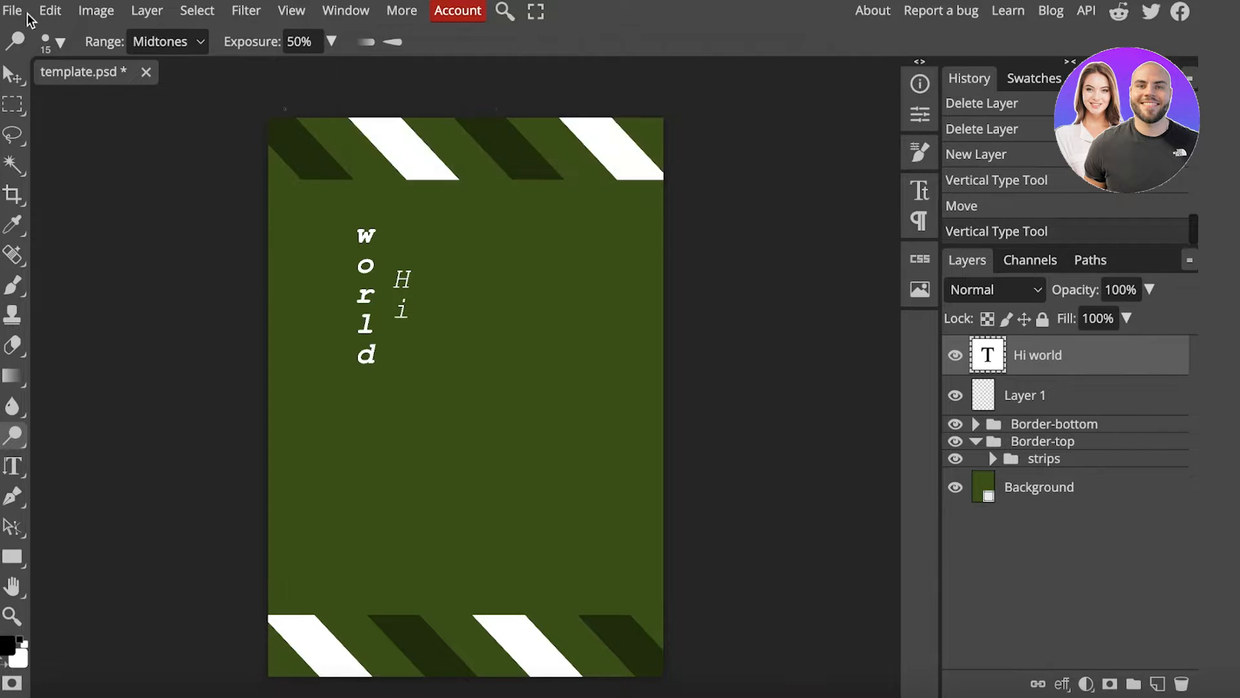
Step: Browse the A4 print templates offered for a new project without creating one
click(16, 11)
click(33, 50)
scroll(670, 316, down, 5)
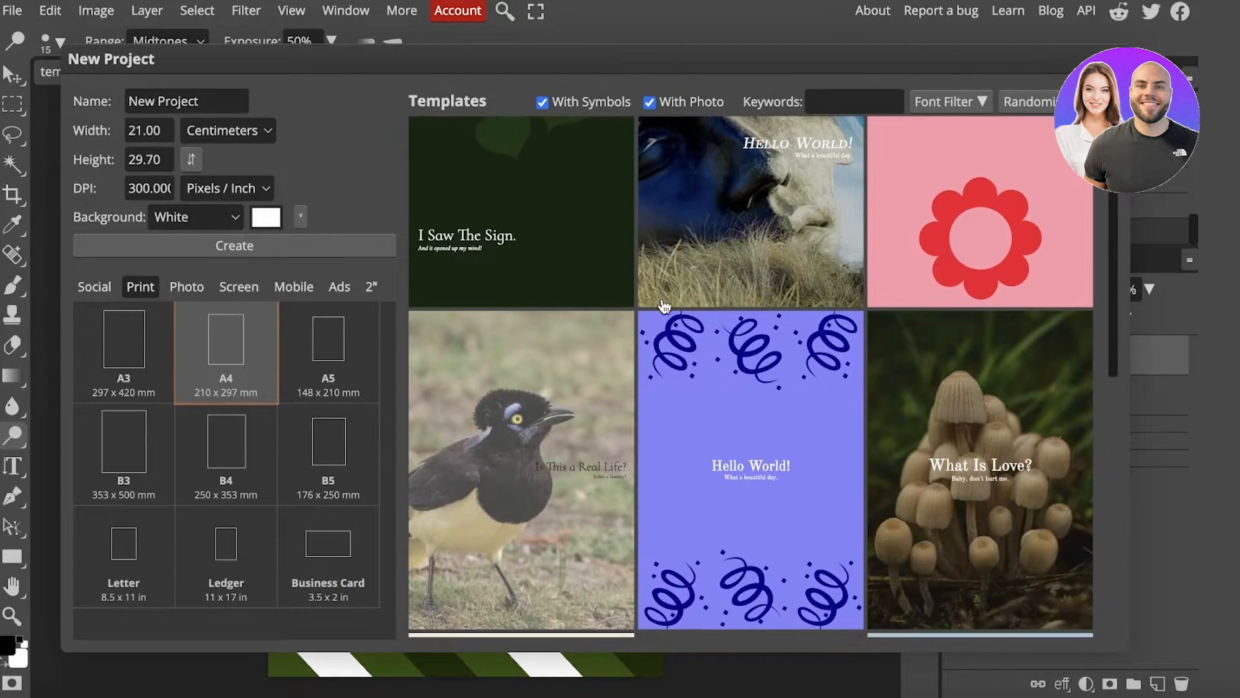
scroll(670, 316, down, 5)
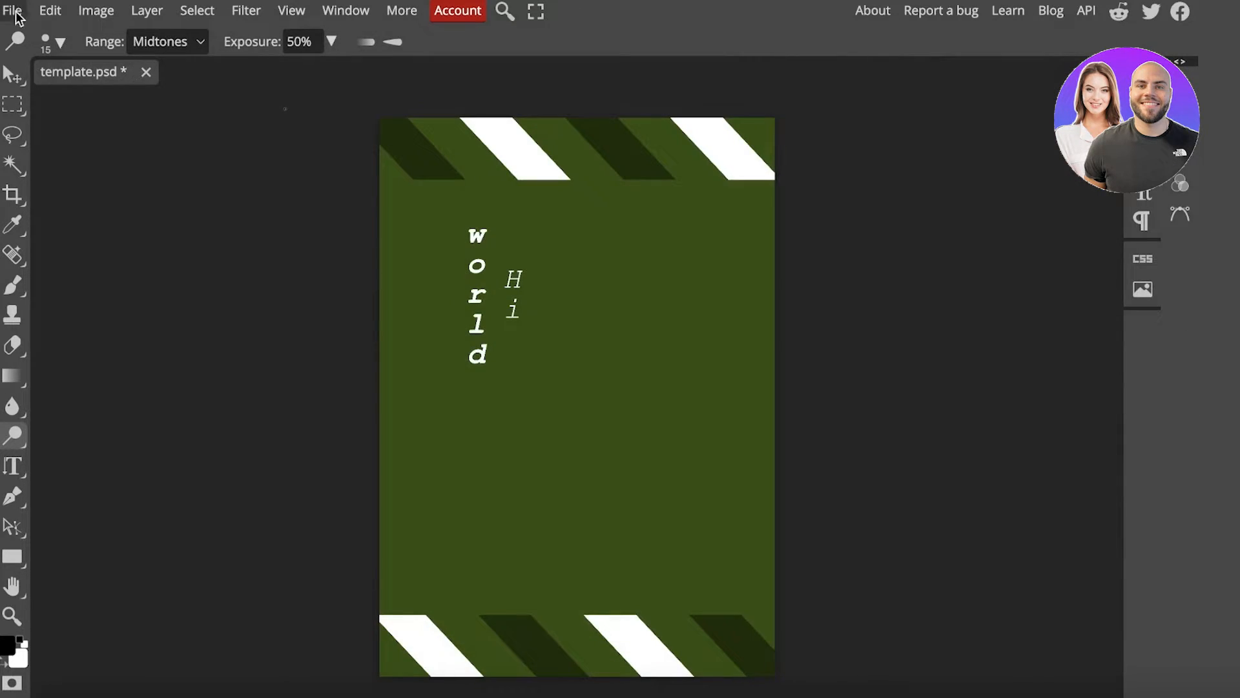
Step: Open images.jpeg from the Downloads folder as a new document
click(12, 11)
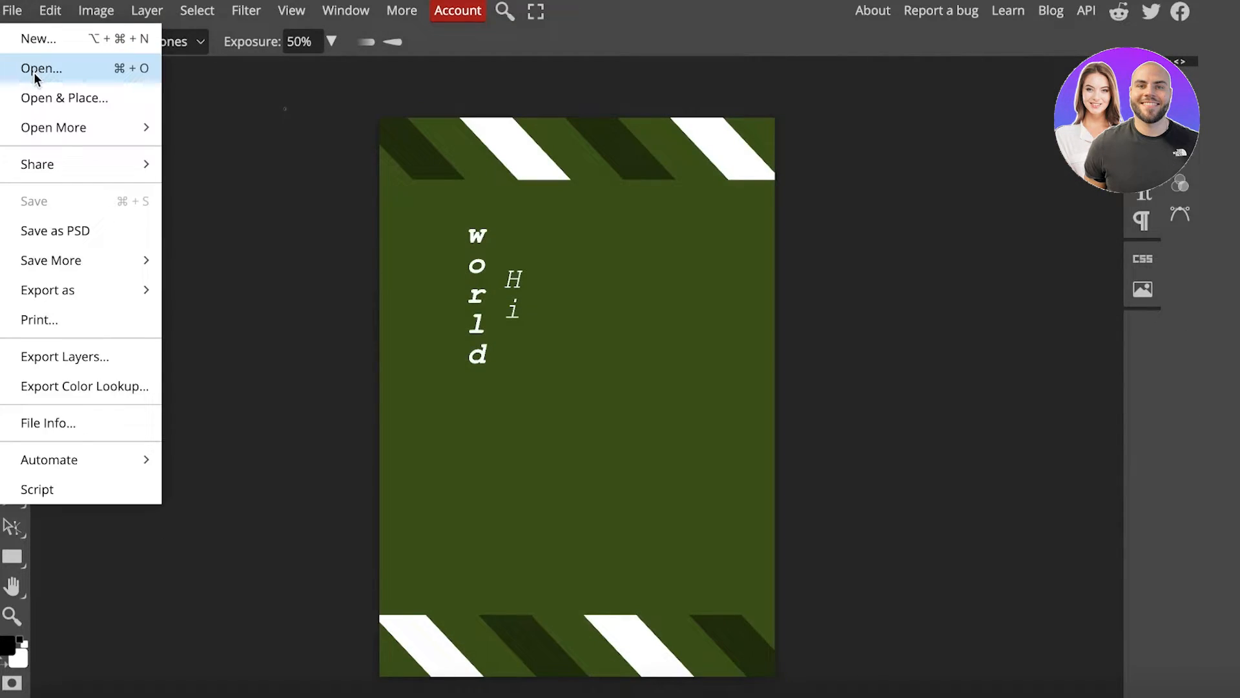
click(41, 68)
click(356, 271)
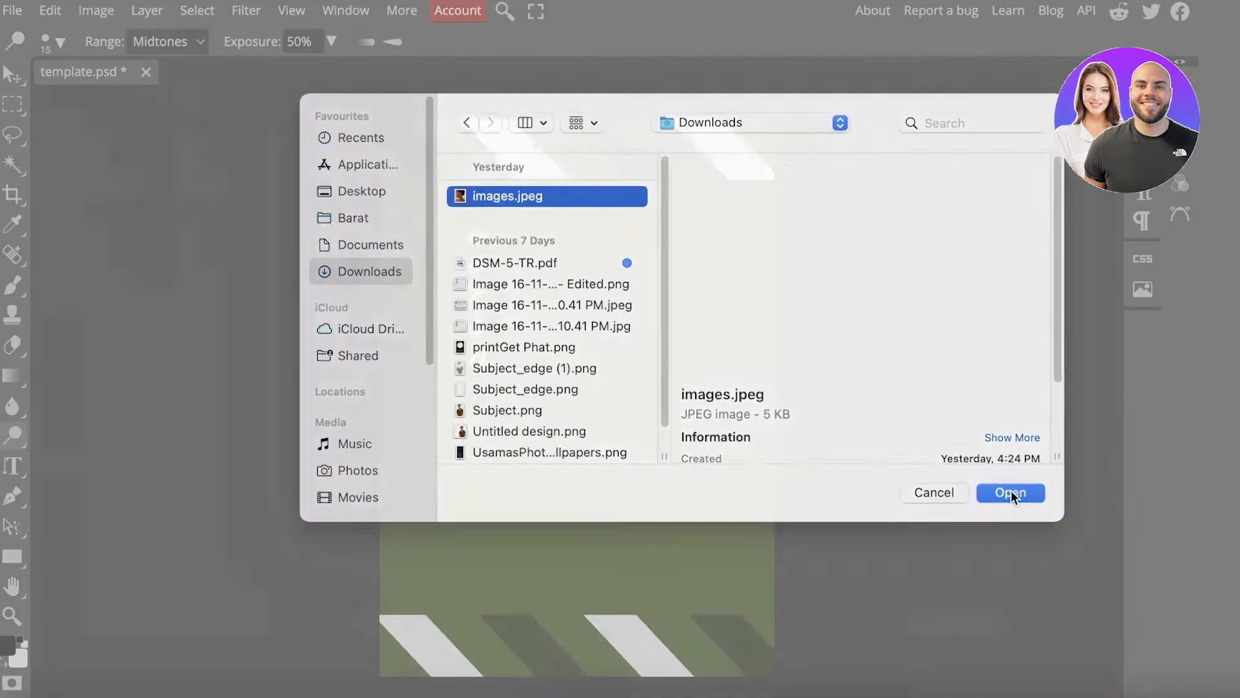
click(1011, 492)
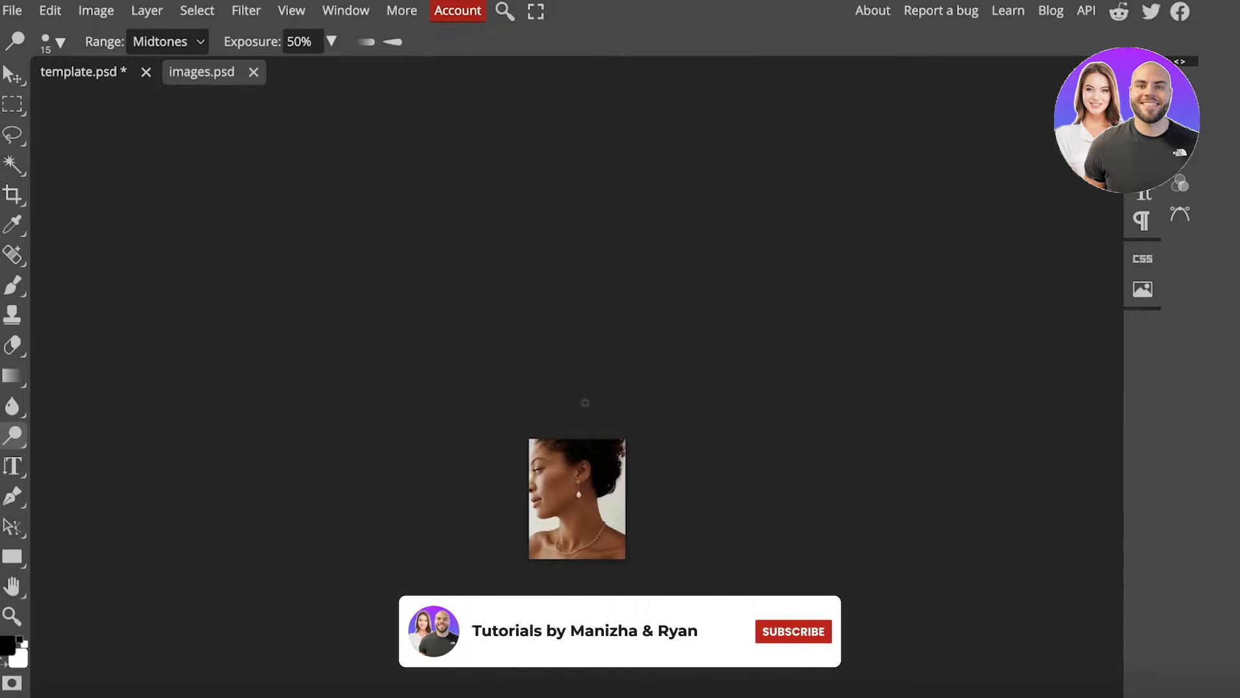
Step: Apply a single Dodge Tool dab near the upper edge of the portrait and magnify the picture
click(571, 442)
scroll(571, 443, down, 1)
scroll(13, 367, down, 1)
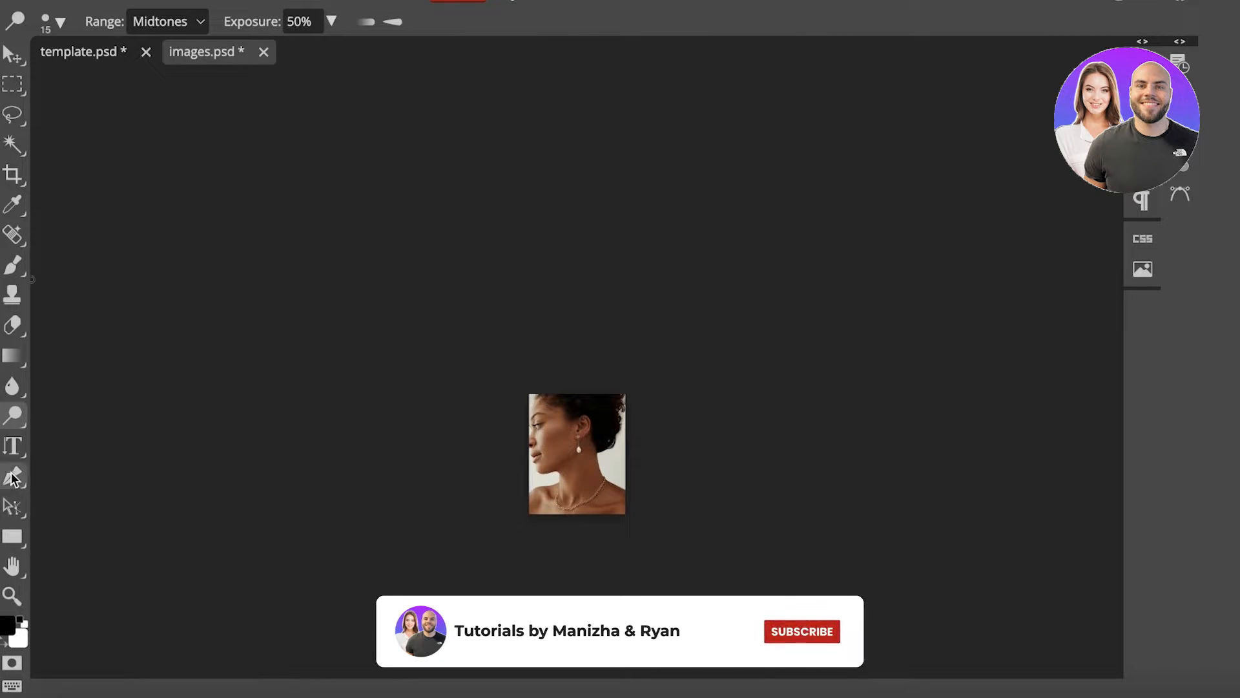
click(13, 596)
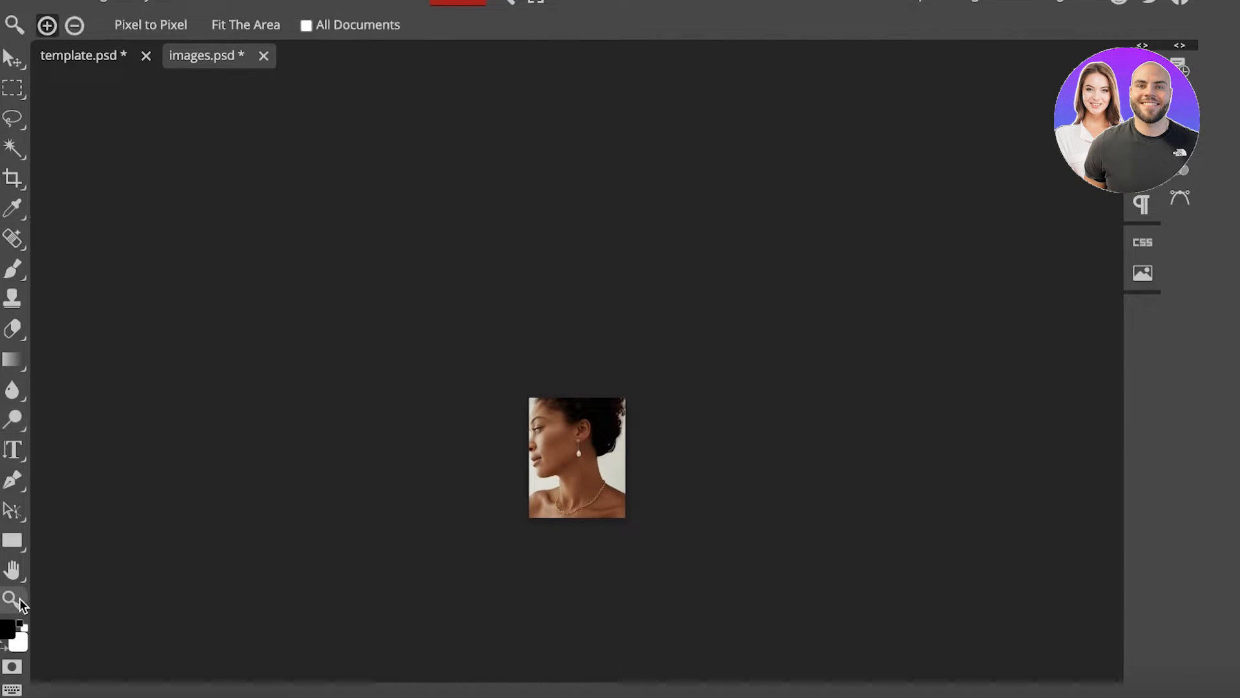
click(593, 451)
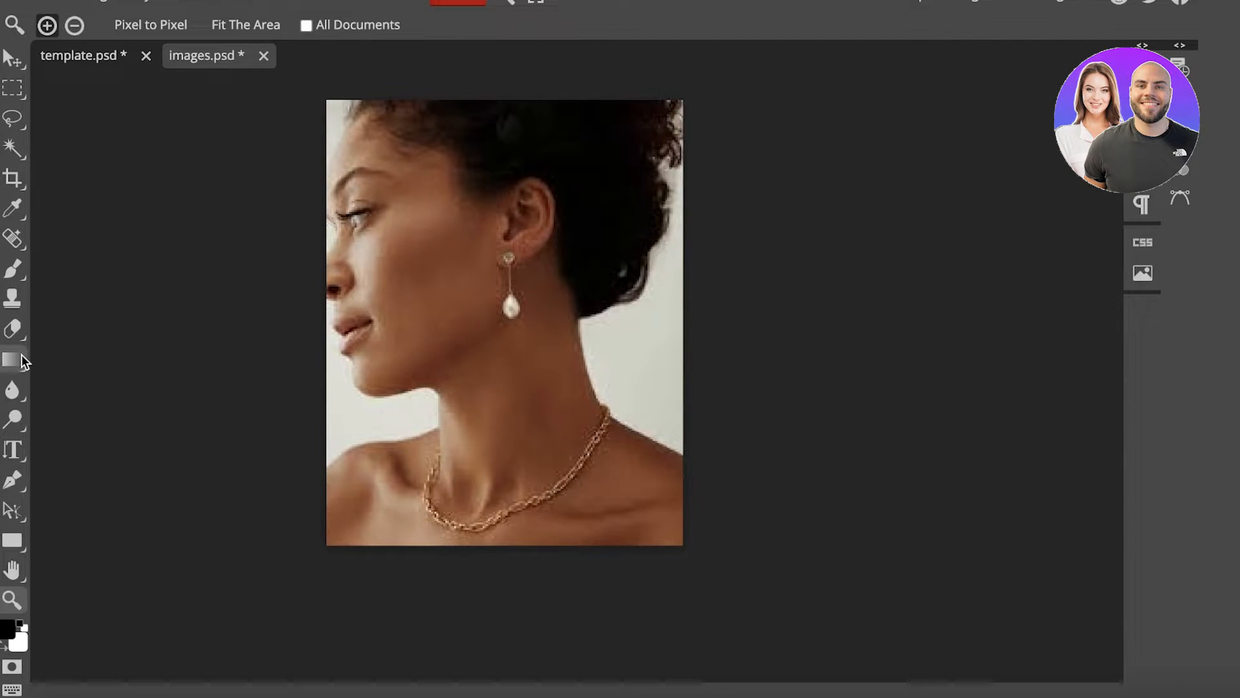
Step: Burn a dark streak along the woman's jawline with the Burn Tool, using Midtones at 50% exposure
click(15, 449)
click(25, 396)
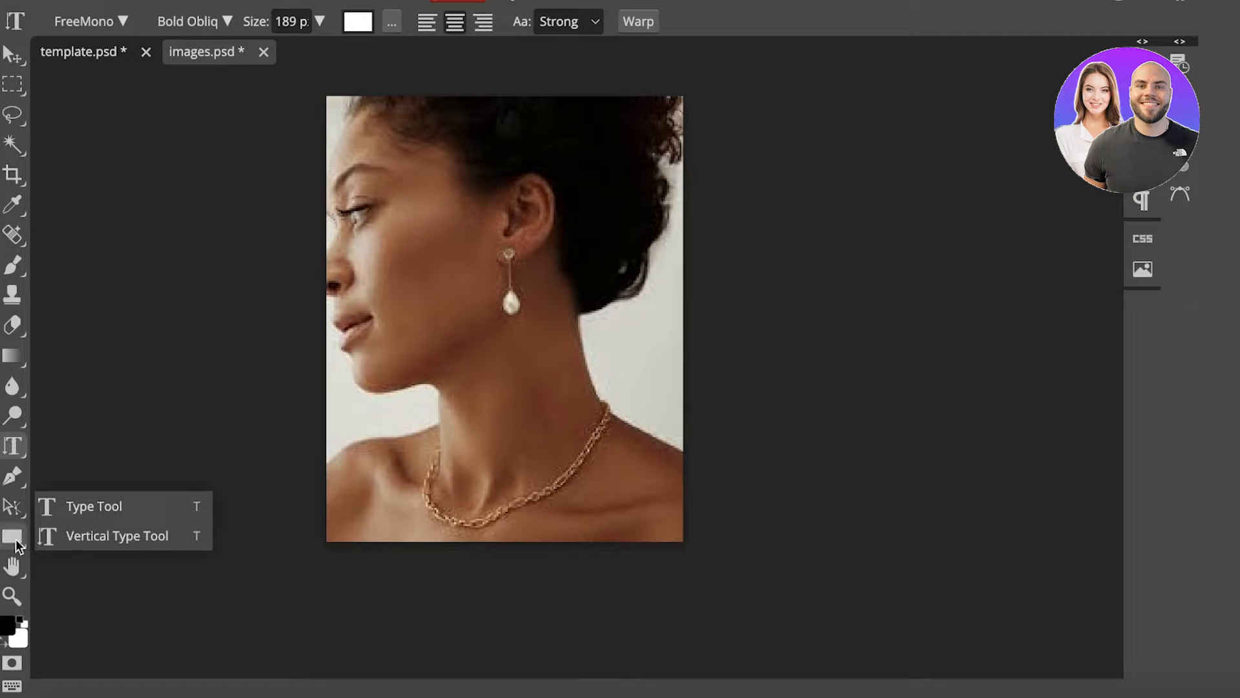
click(12, 535)
click(11, 386)
click(17, 412)
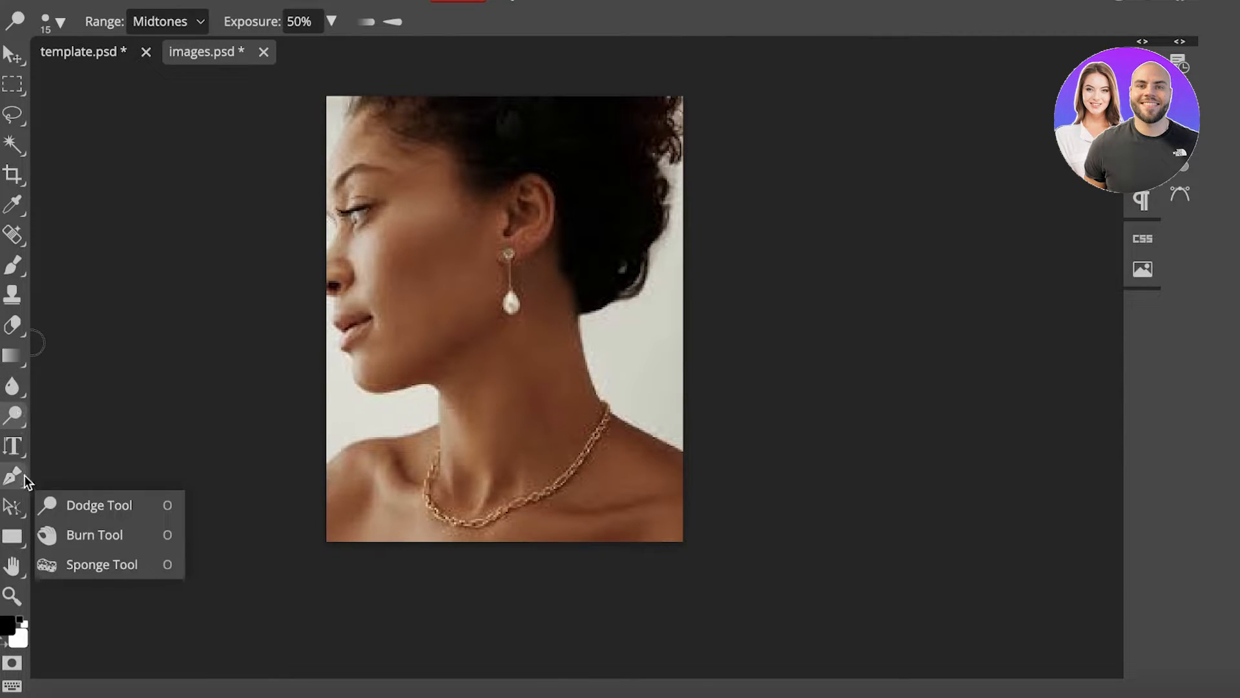
click(100, 530)
mouse_move(464, 323)
mouse_down()
mouse_move(475, 339)
mouse_move(429, 365)
mouse_move(420, 405)
mouse_move(391, 431)
mouse_up()
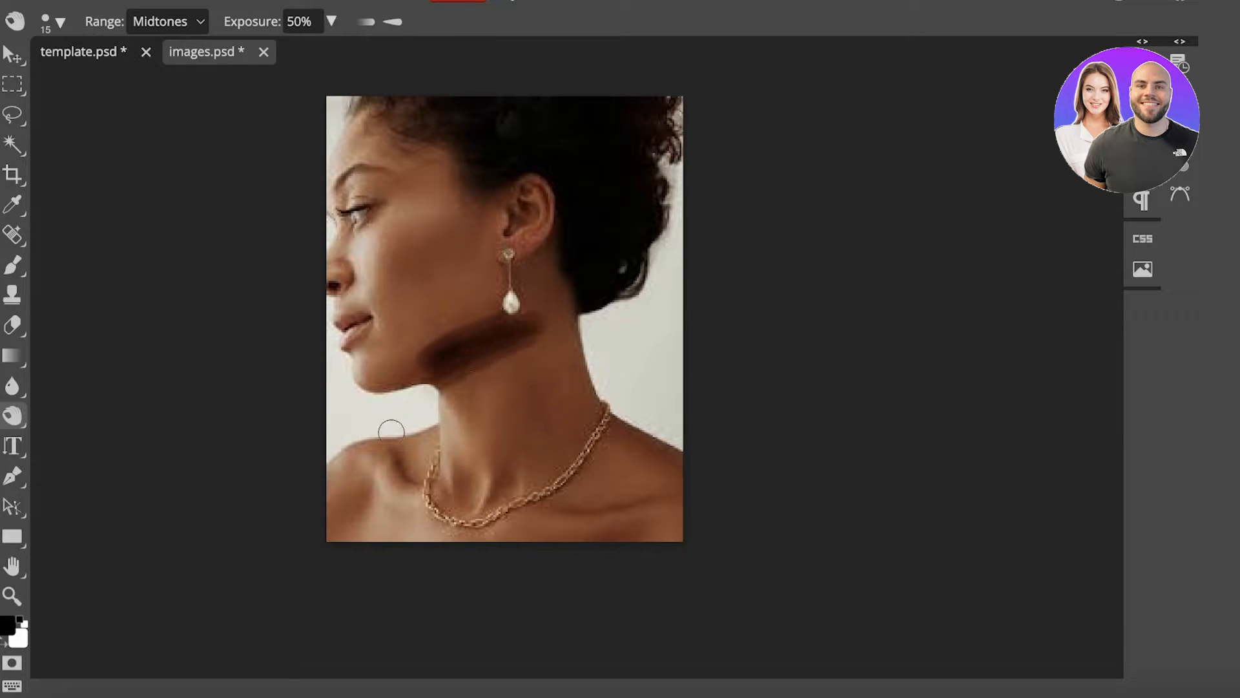
Step: Revert the burn strokes by returning the portrait to its Dodge Tool history state
right_click(504, 594)
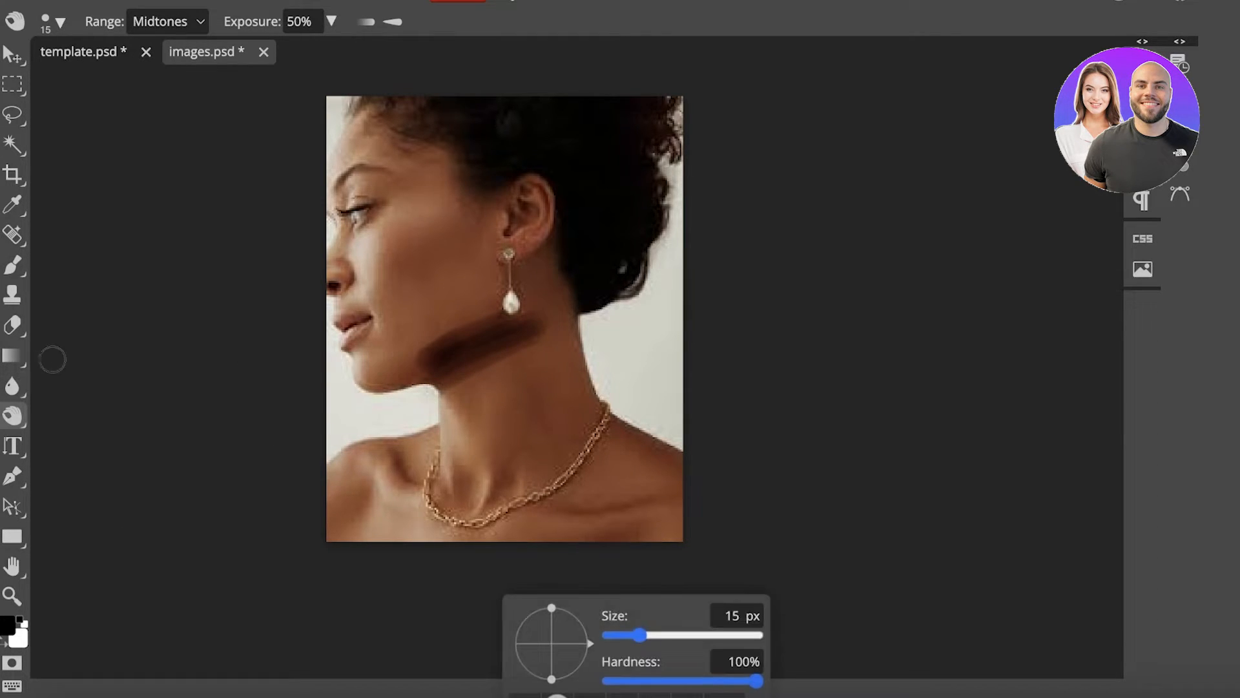
click(896, 268)
click(300, 21)
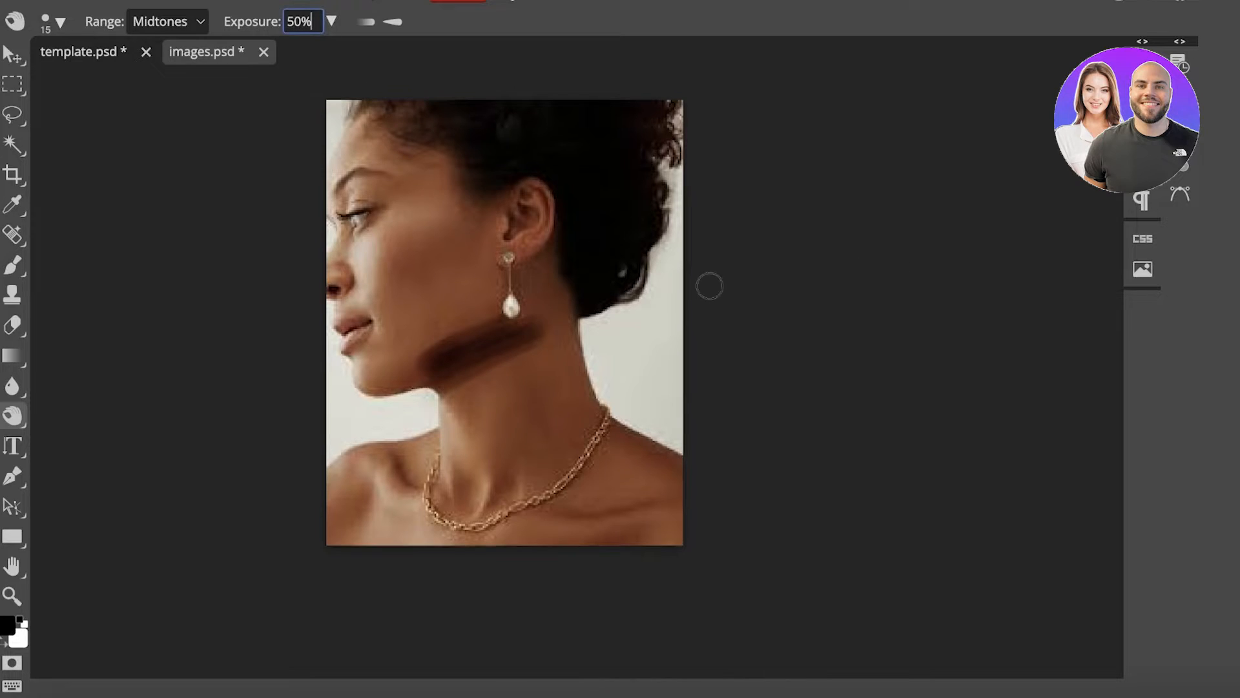
scroll(708, 282, up, 1)
click(1178, 50)
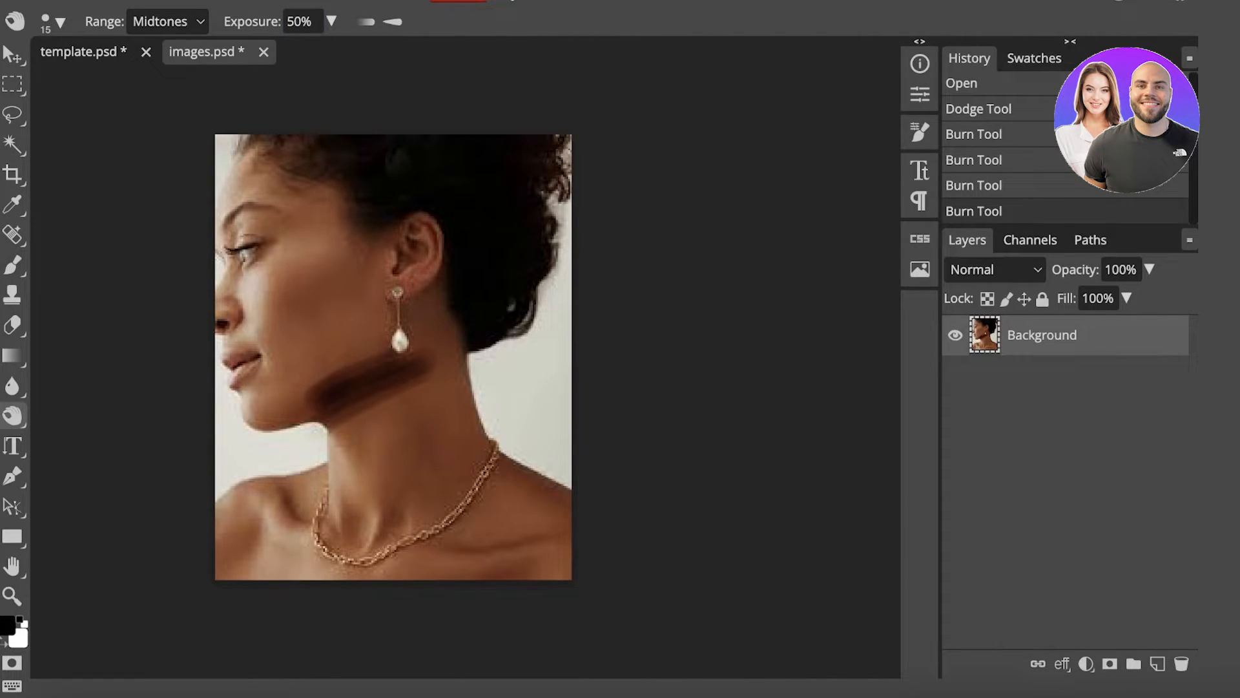
click(1034, 109)
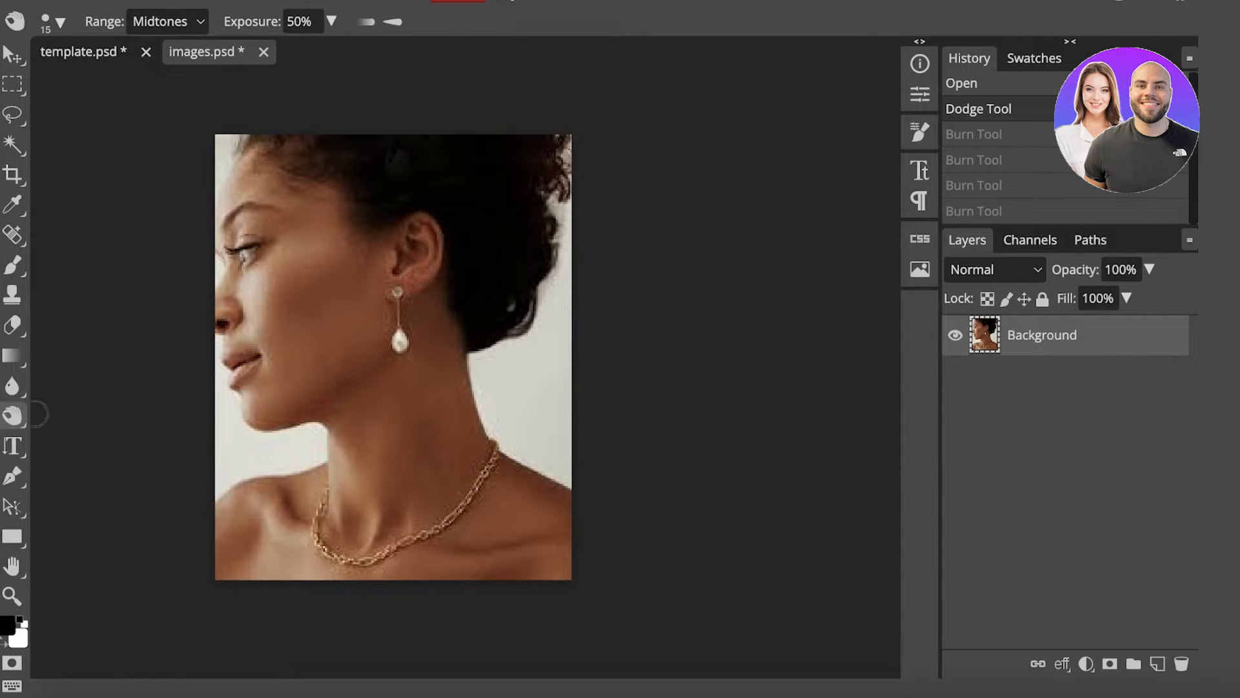
click(9, 381)
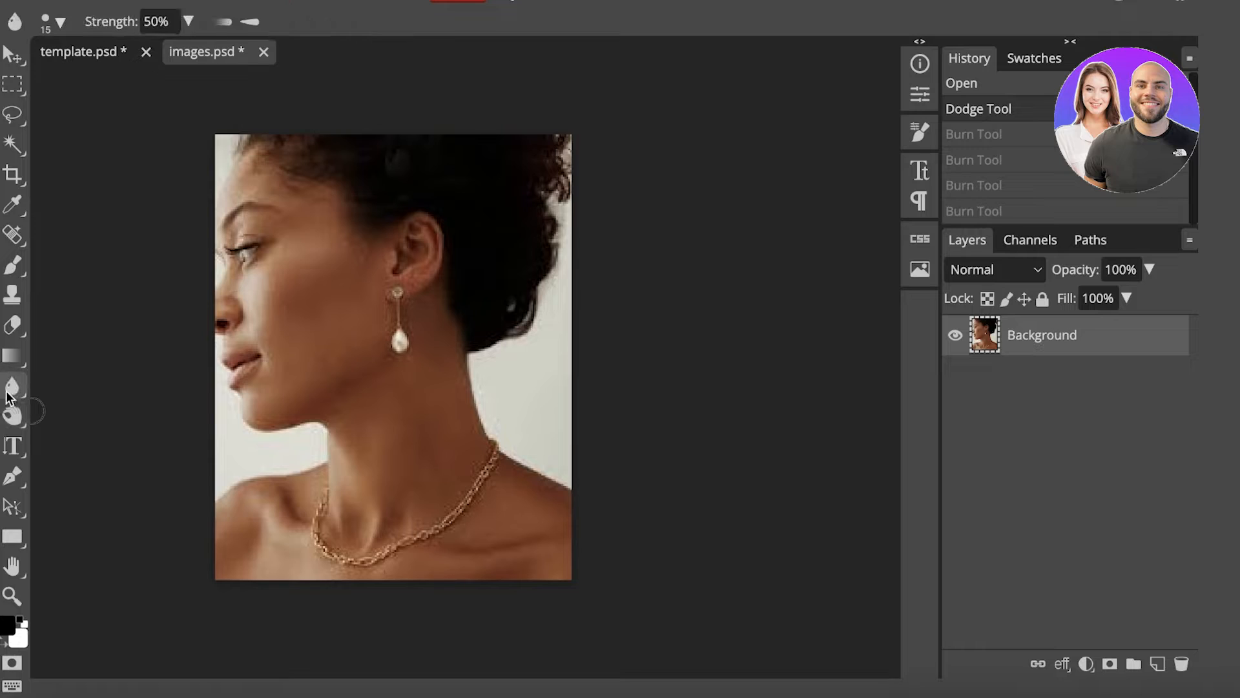
click(7, 393)
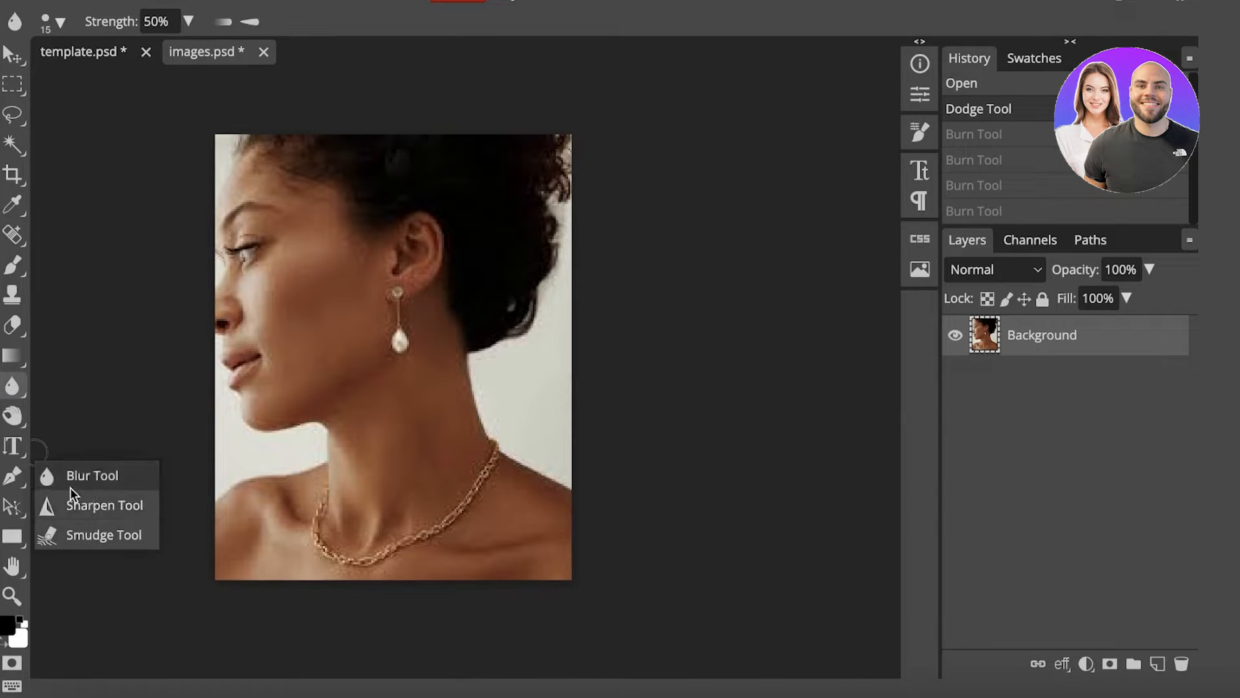
click(9, 502)
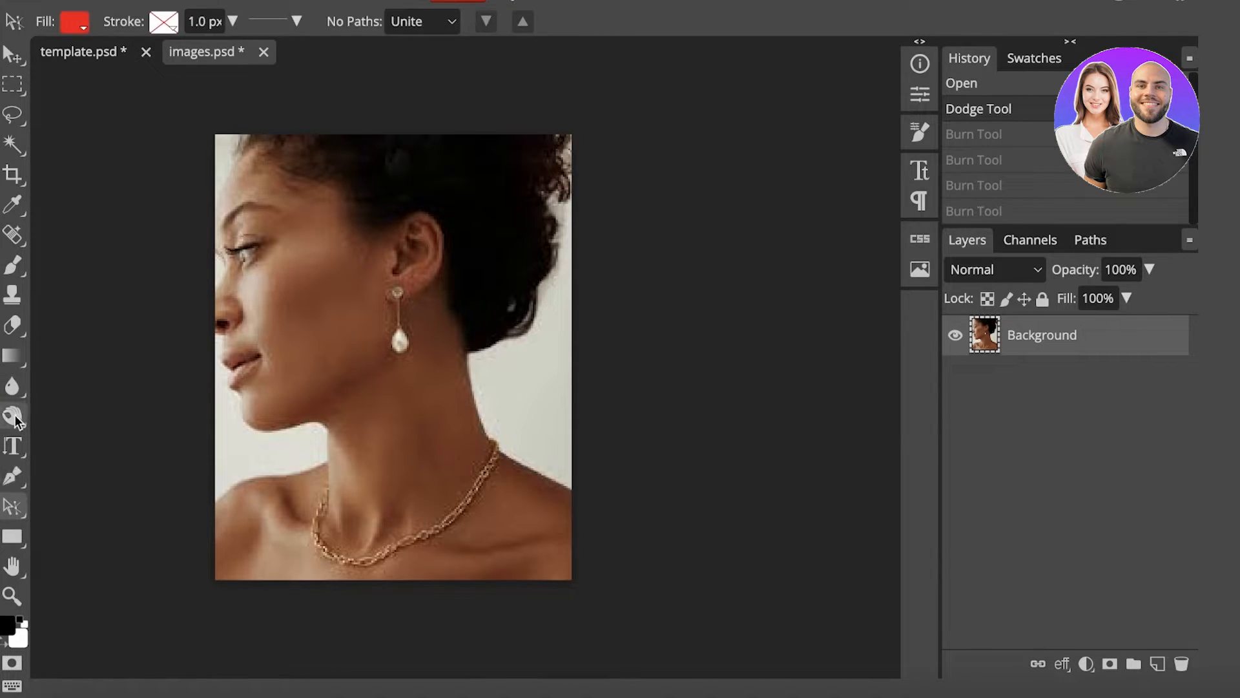
click(13, 392)
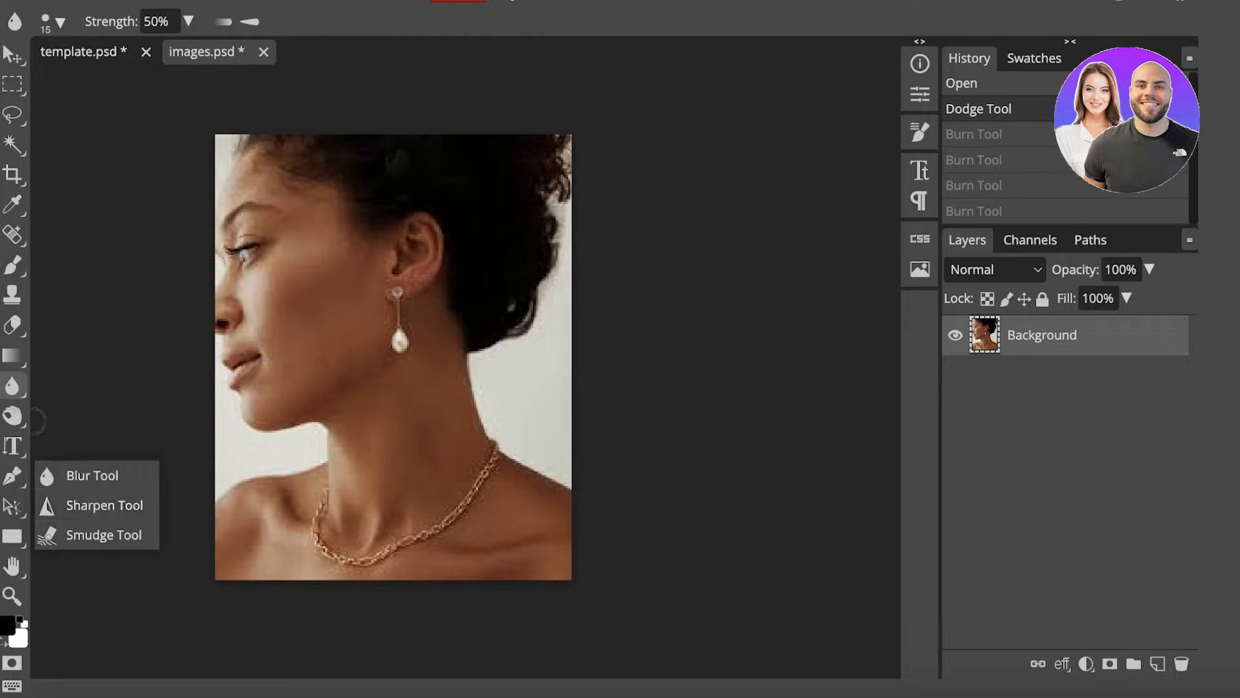
Step: Set the Burn Tool to 15% exposure and the Shadows range
click(13, 416)
click(83, 535)
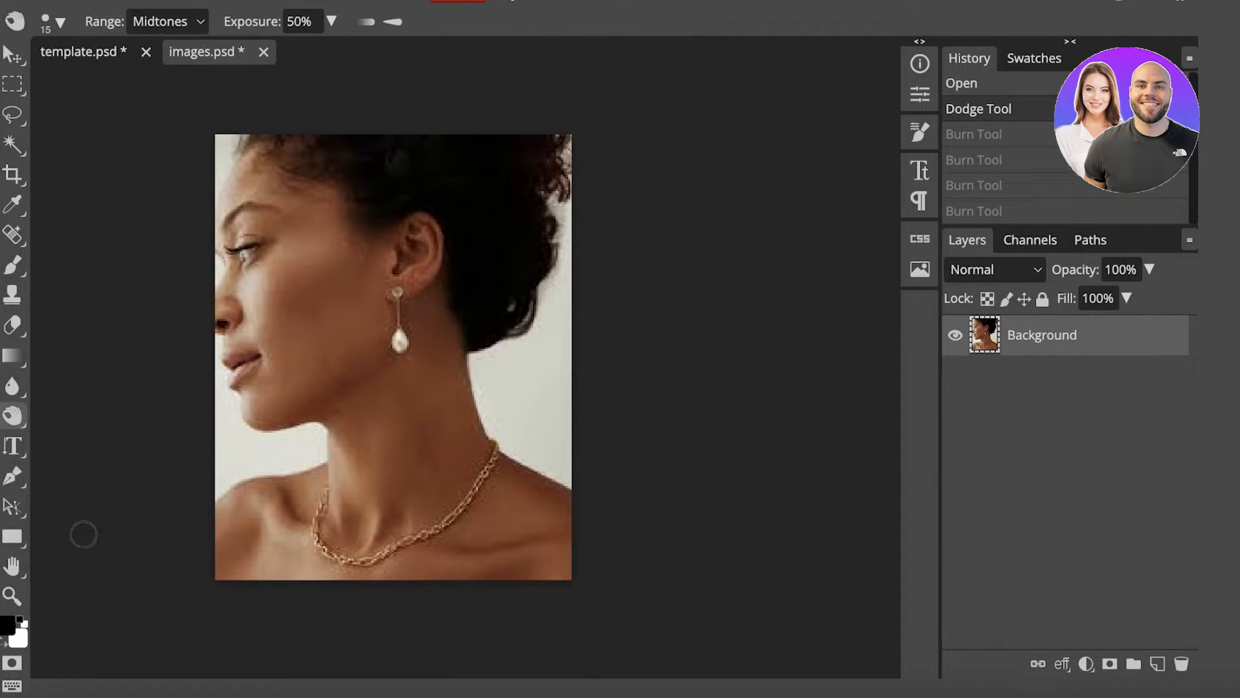
click(296, 23)
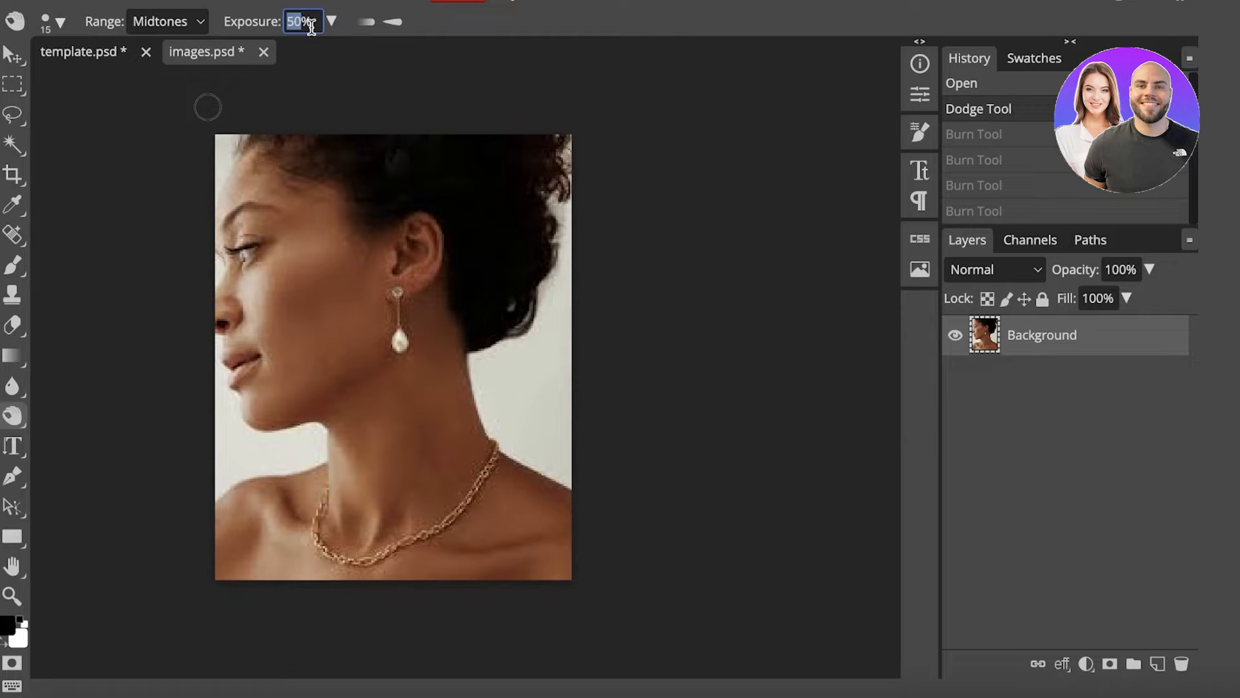
text(3)
click(167, 20)
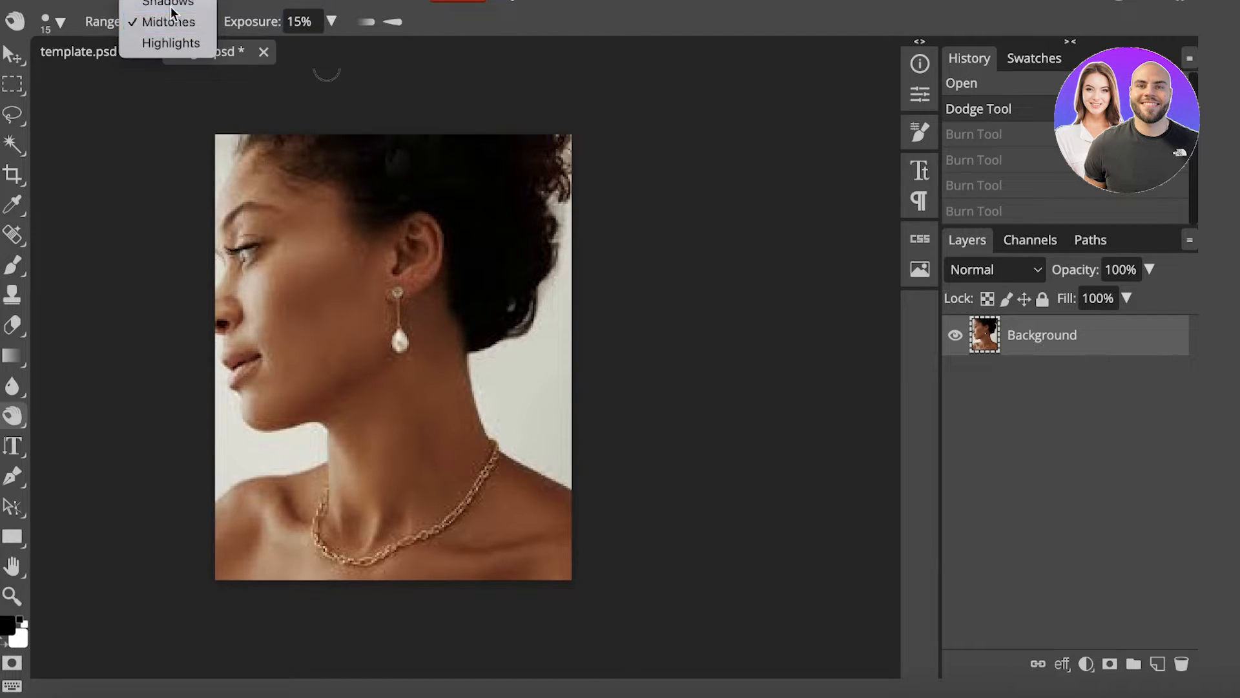
click(166, 5)
Step: Burn the woman's cheek and, with pressure-controlled opacity turned on, dab the skin below the earring
click(299, 275)
click(366, 21)
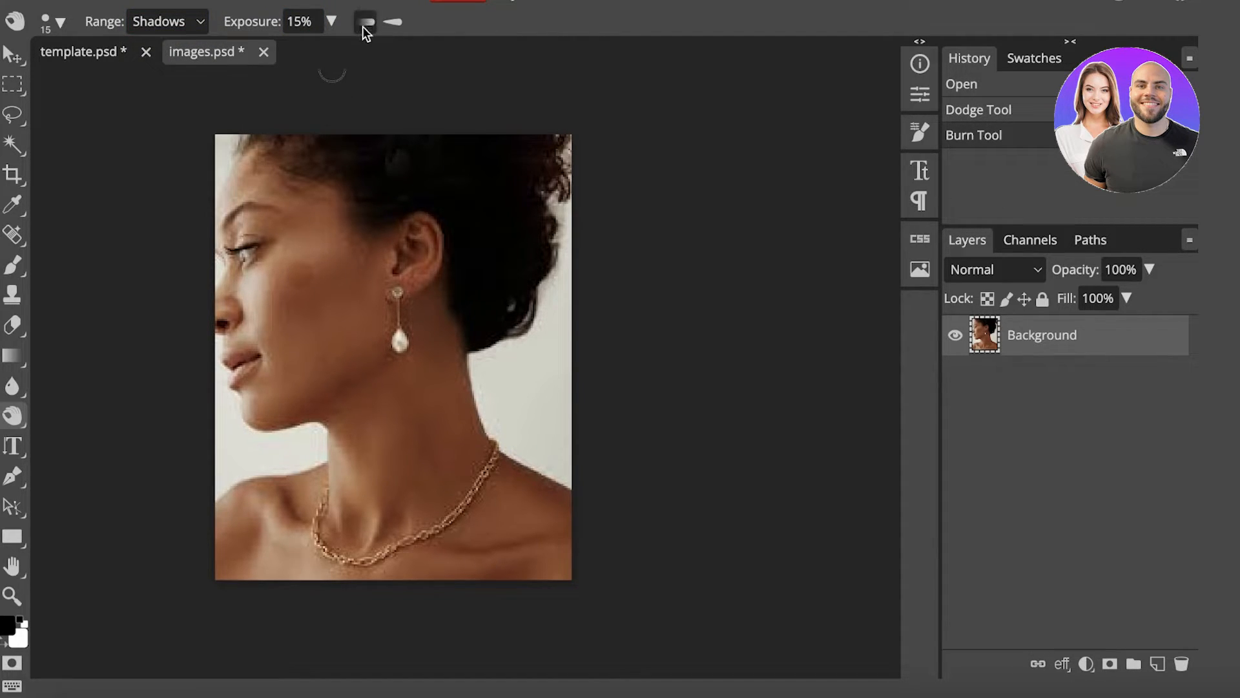
click(387, 352)
click(388, 355)
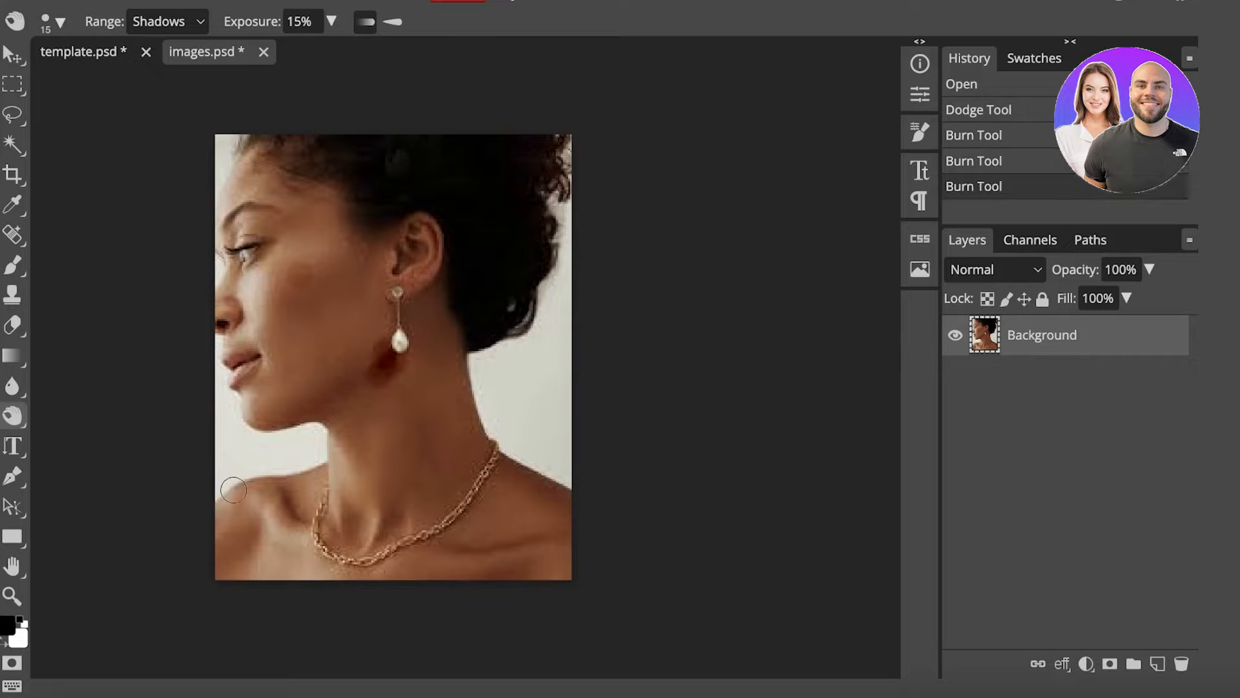
click(361, 389)
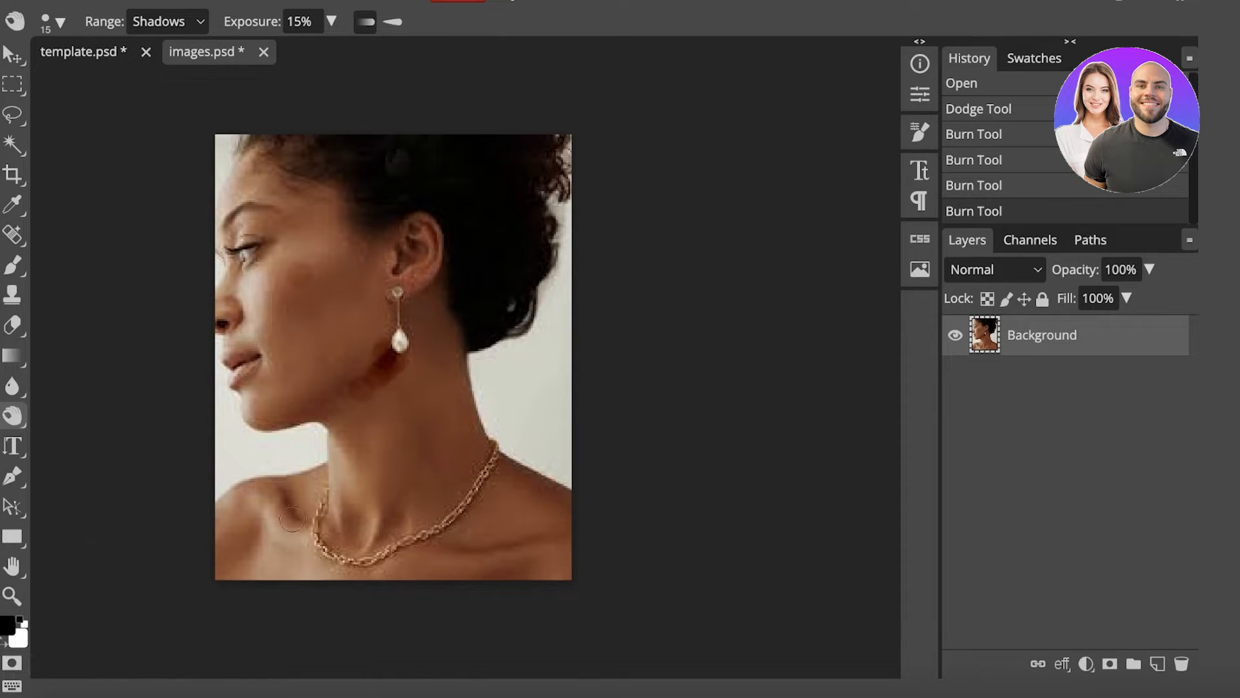
Step: Paint over the woman's cheek with the Spot Healing Brush Tool, using Current Layer as the source
scroll(357, 410, up, 3)
scroll(355, 406, down, 4)
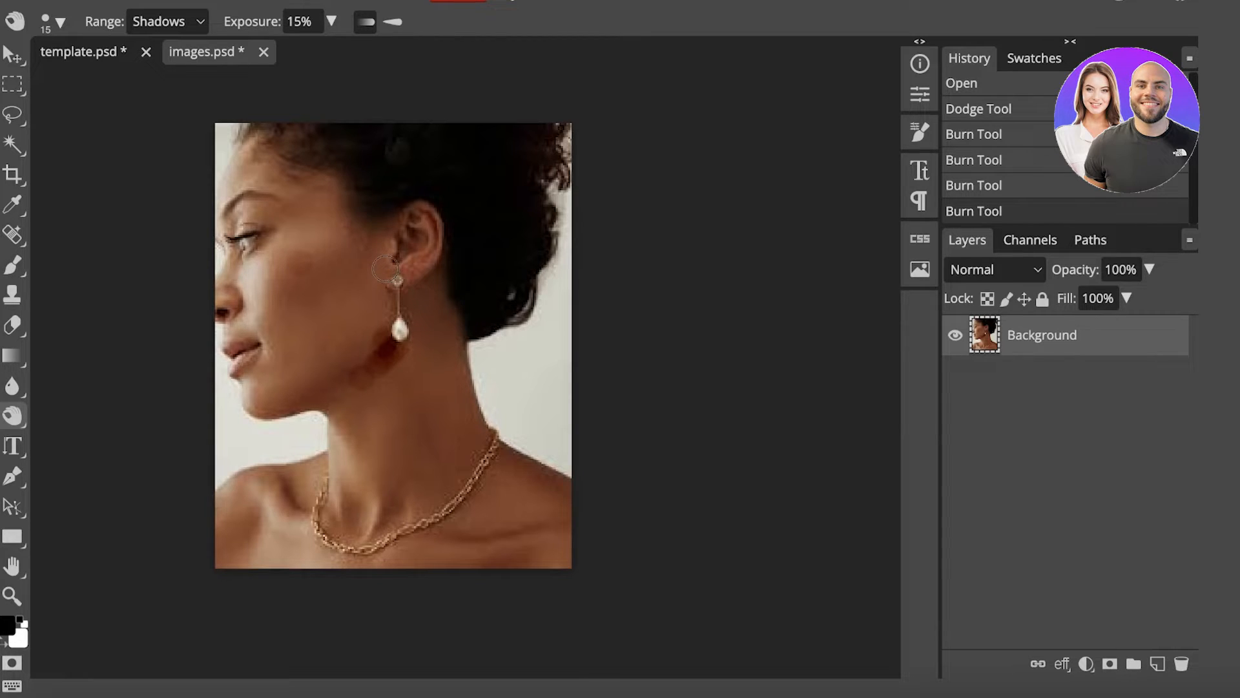
click(18, 208)
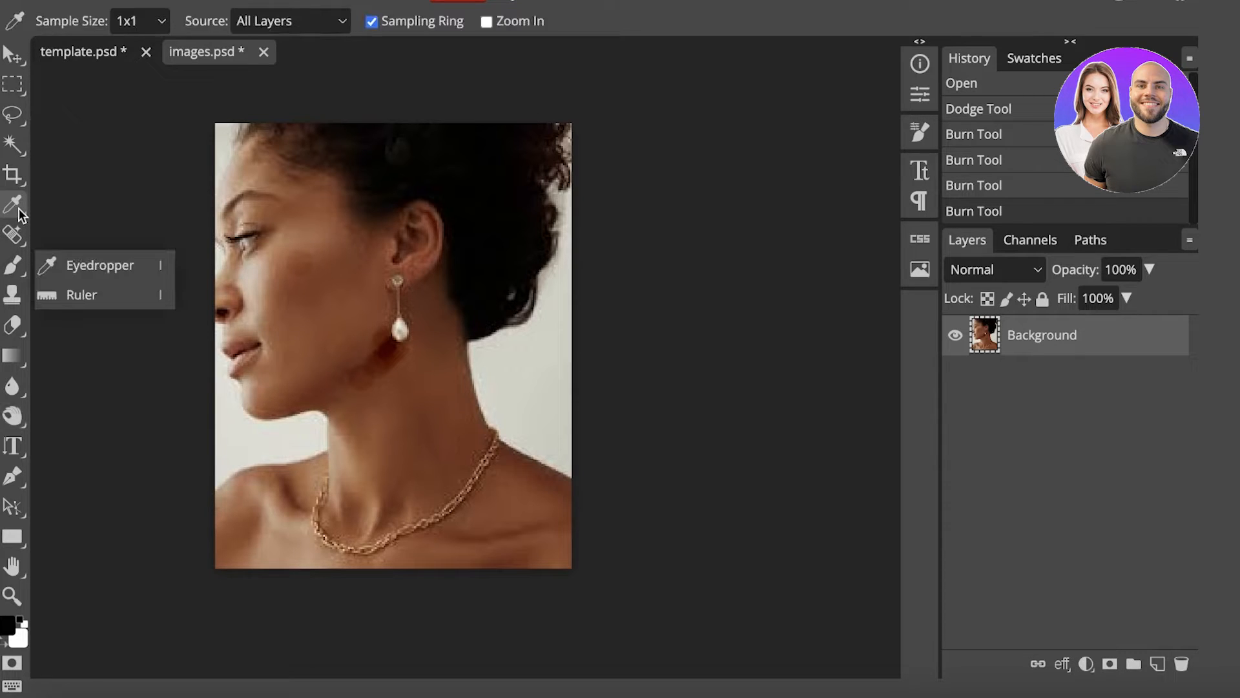
click(14, 237)
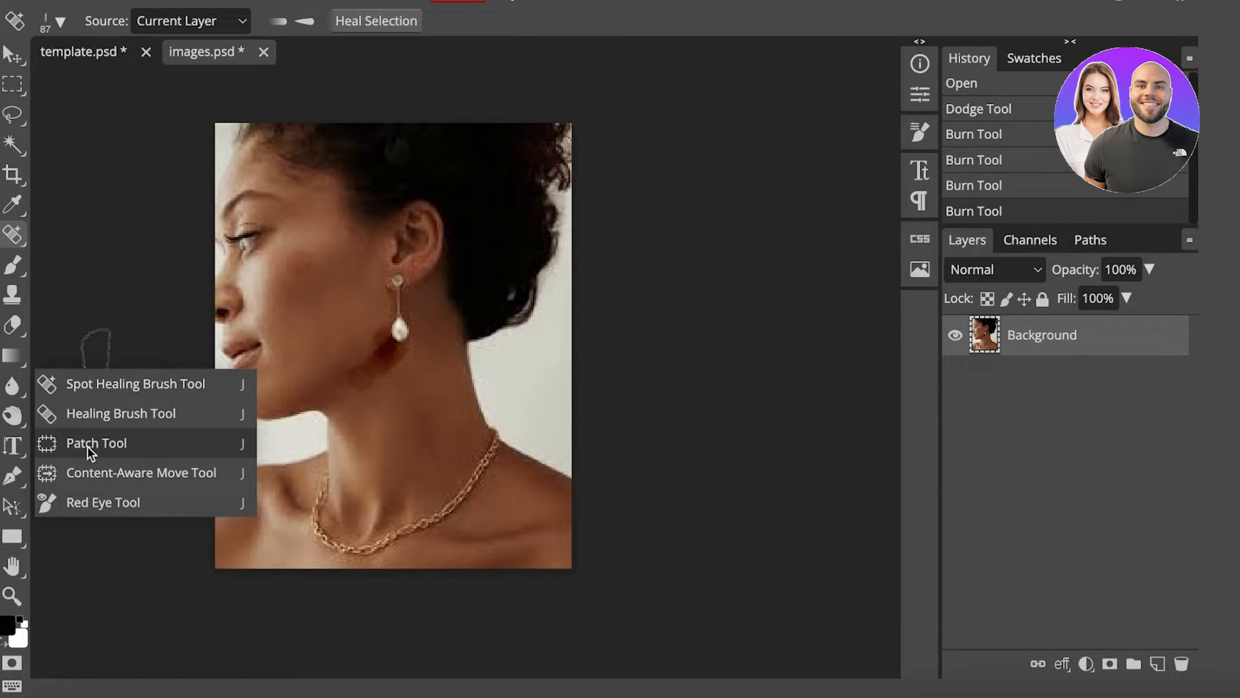
click(112, 381)
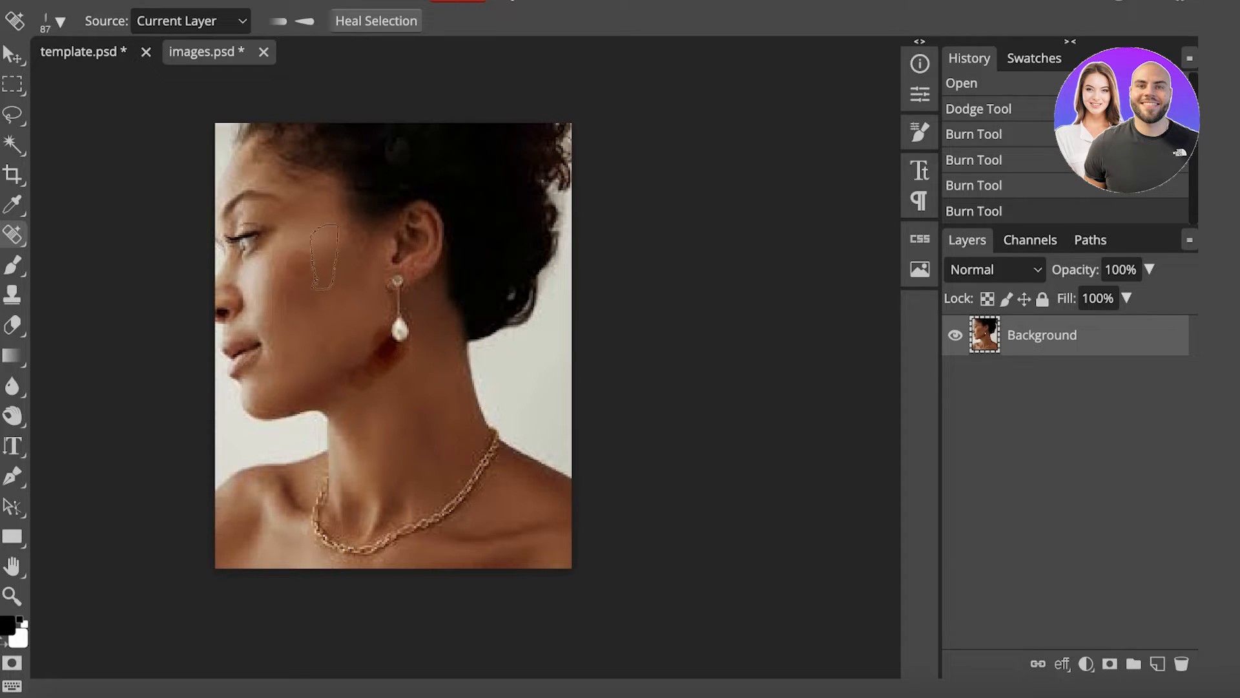
mouse_move(321, 257)
mouse_down()
mouse_move(263, 287)
mouse_move(306, 272)
mouse_move(322, 289)
mouse_move(285, 303)
mouse_move(310, 295)
mouse_move(295, 303)
mouse_move(298, 275)
mouse_up()
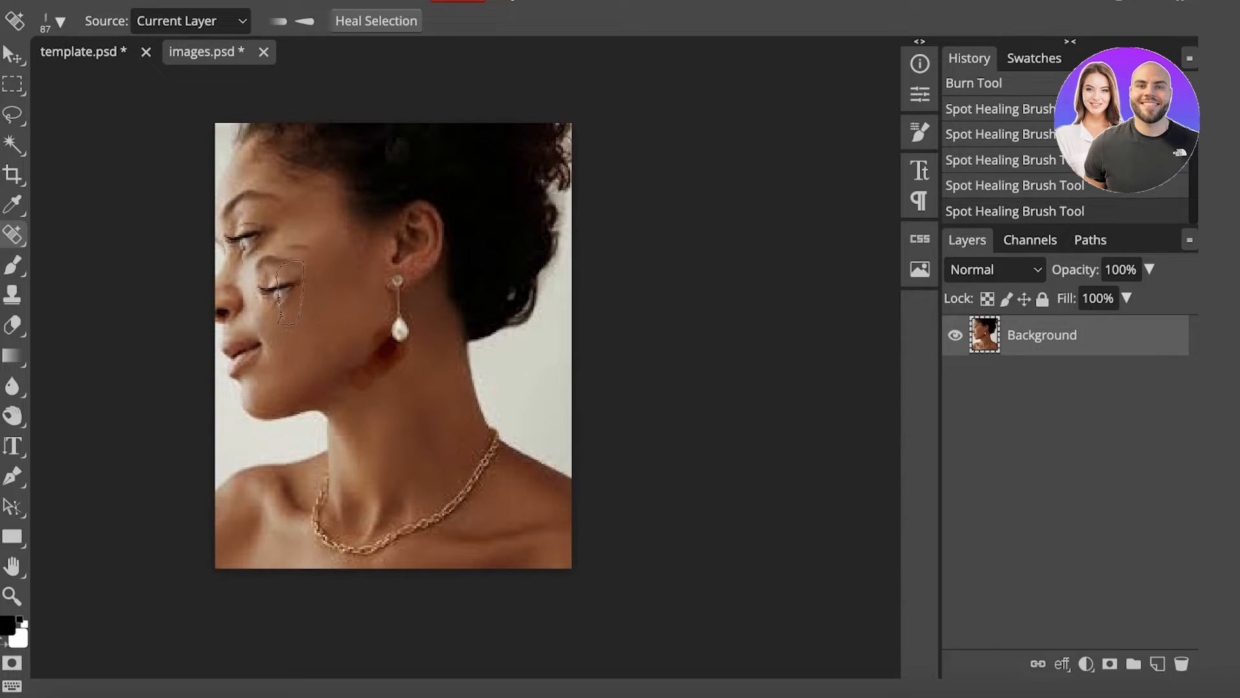
Step: Revert the Spot Healing Brush strokes by returning the portrait to its last Burn Tool history state
scroll(298, 284, down, 3)
scroll(298, 284, up, 3)
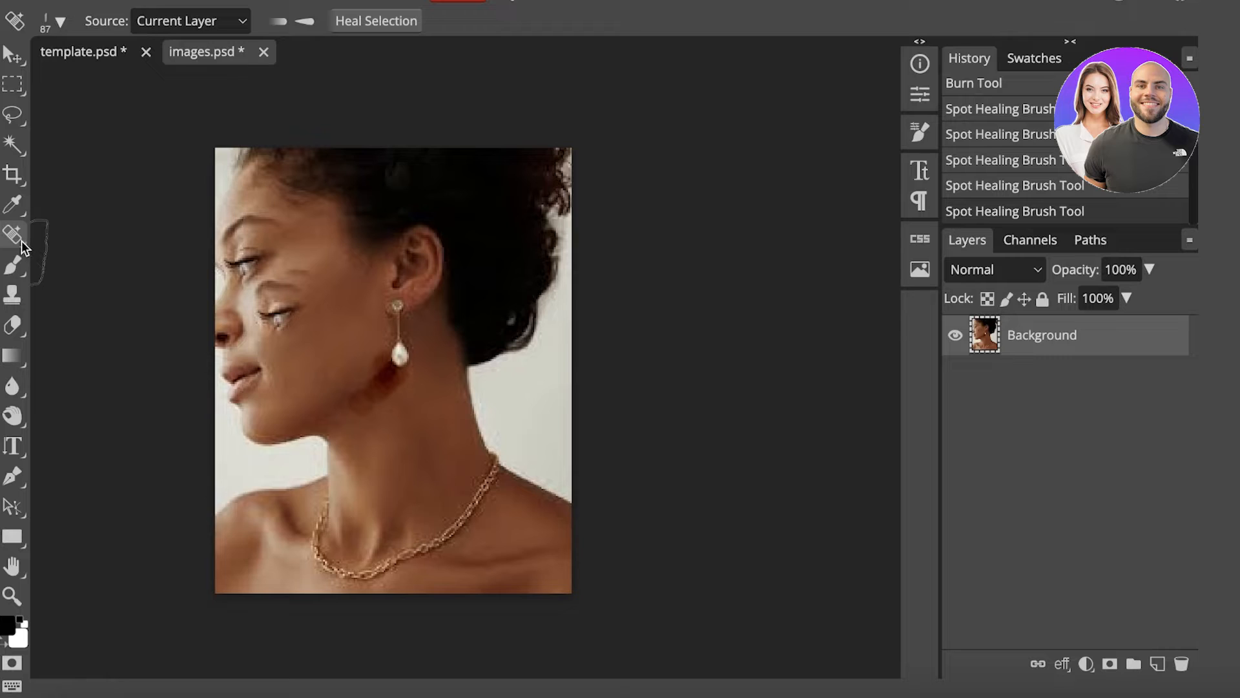
click(1051, 108)
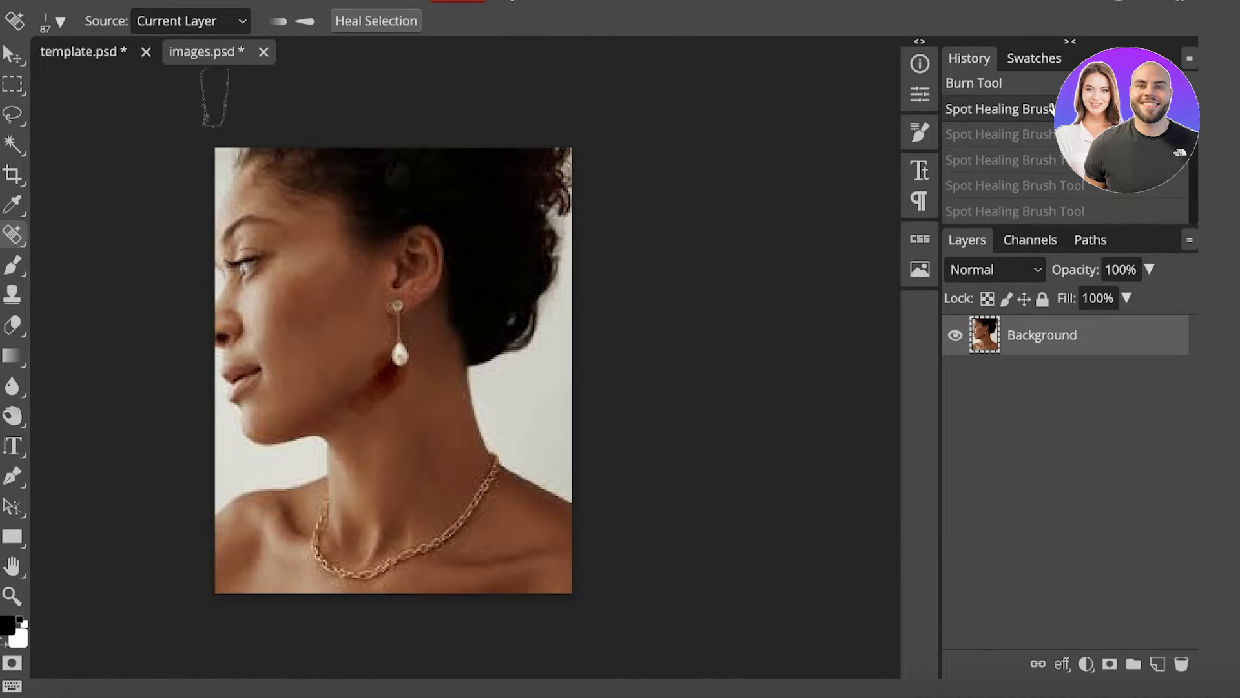
click(1020, 89)
Step: Sample skin from the woman's cheek with the Healing Brush Tool and apply a dab on the Background layer
right_click(13, 236)
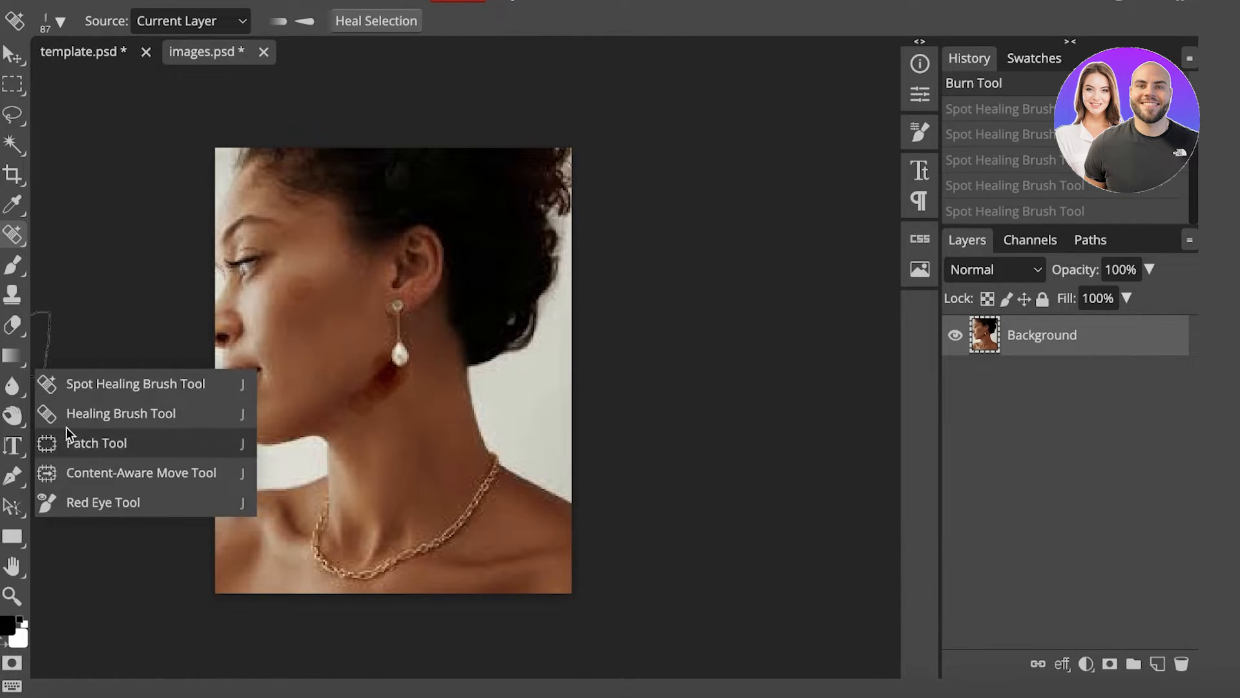
click(75, 414)
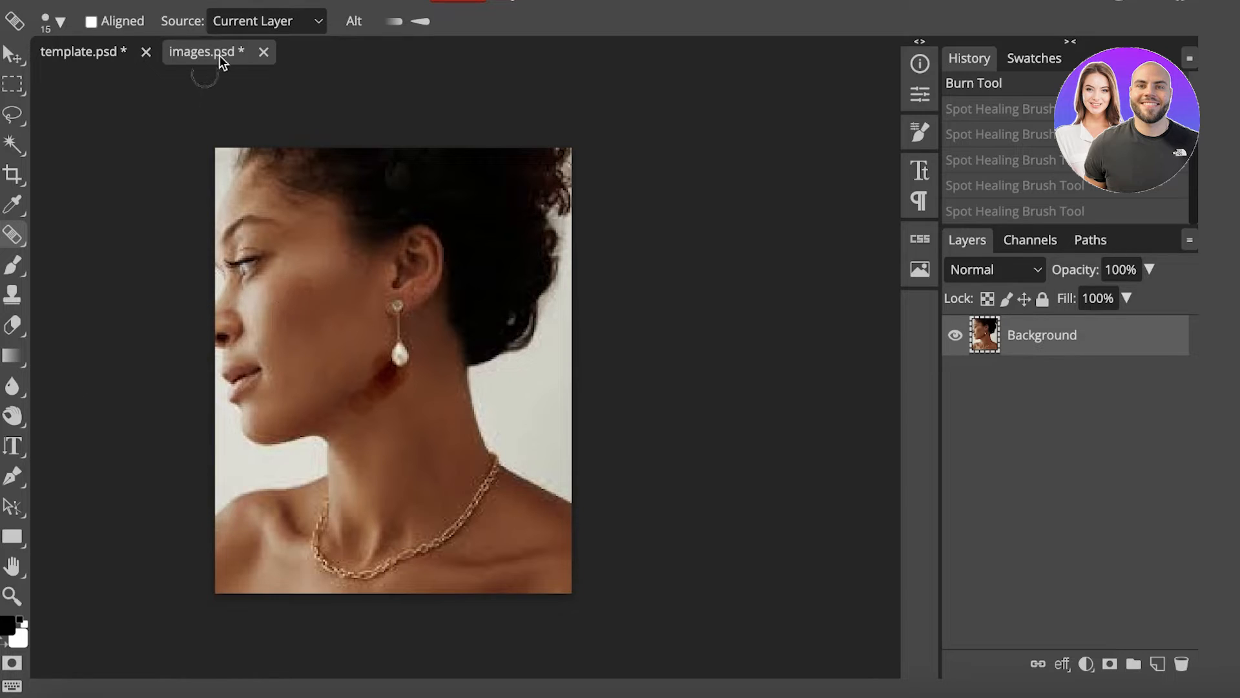
click(304, 297)
click(306, 294)
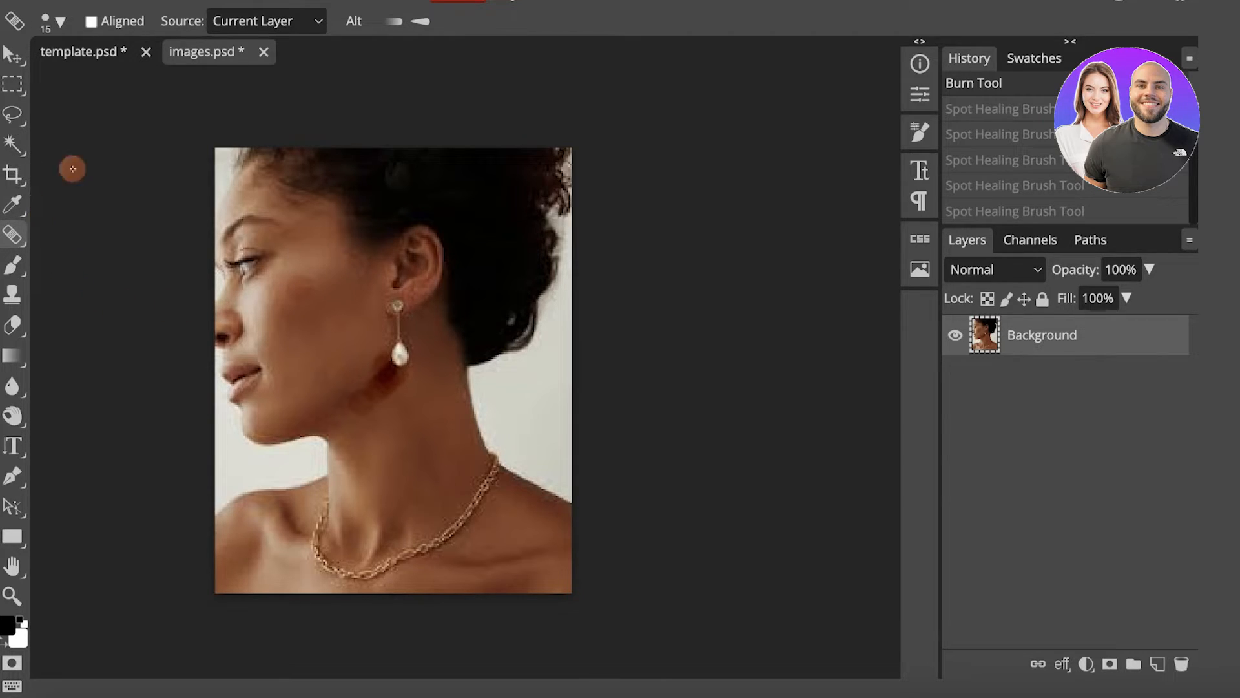
scroll(396, 173, down, 1)
scroll(499, 209, up, 10)
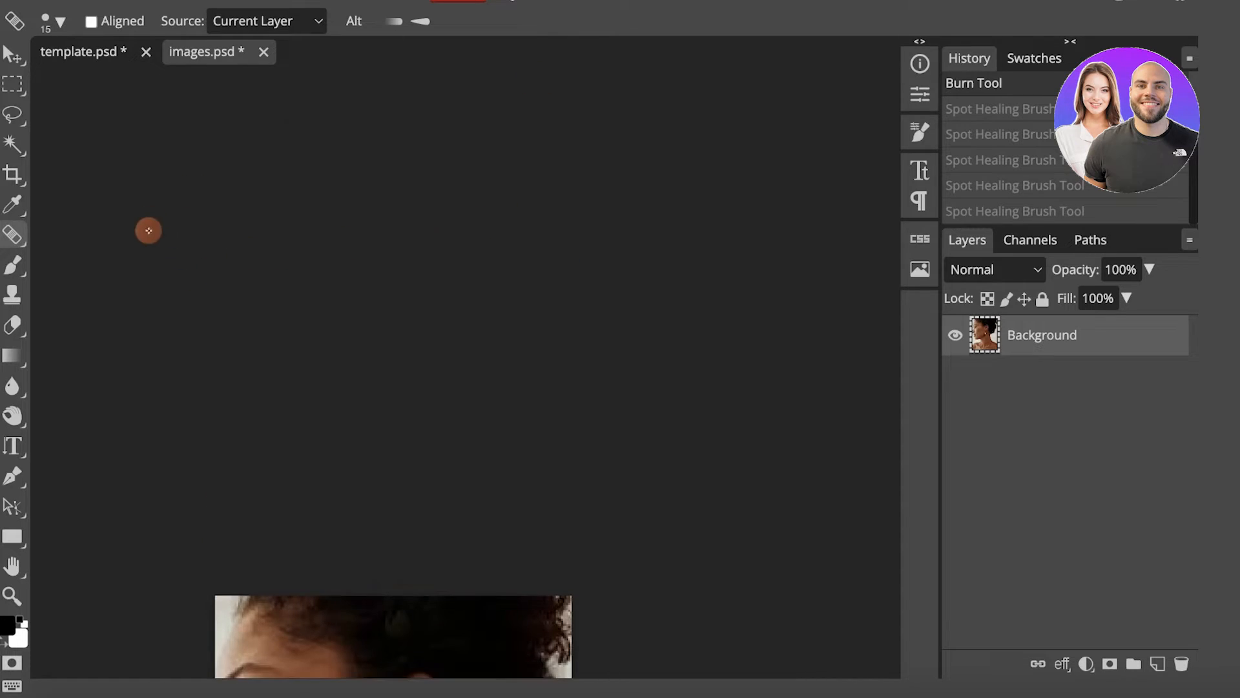
scroll(731, 214, down, 10)
scroll(626, 215, up, 1)
click(620, 216)
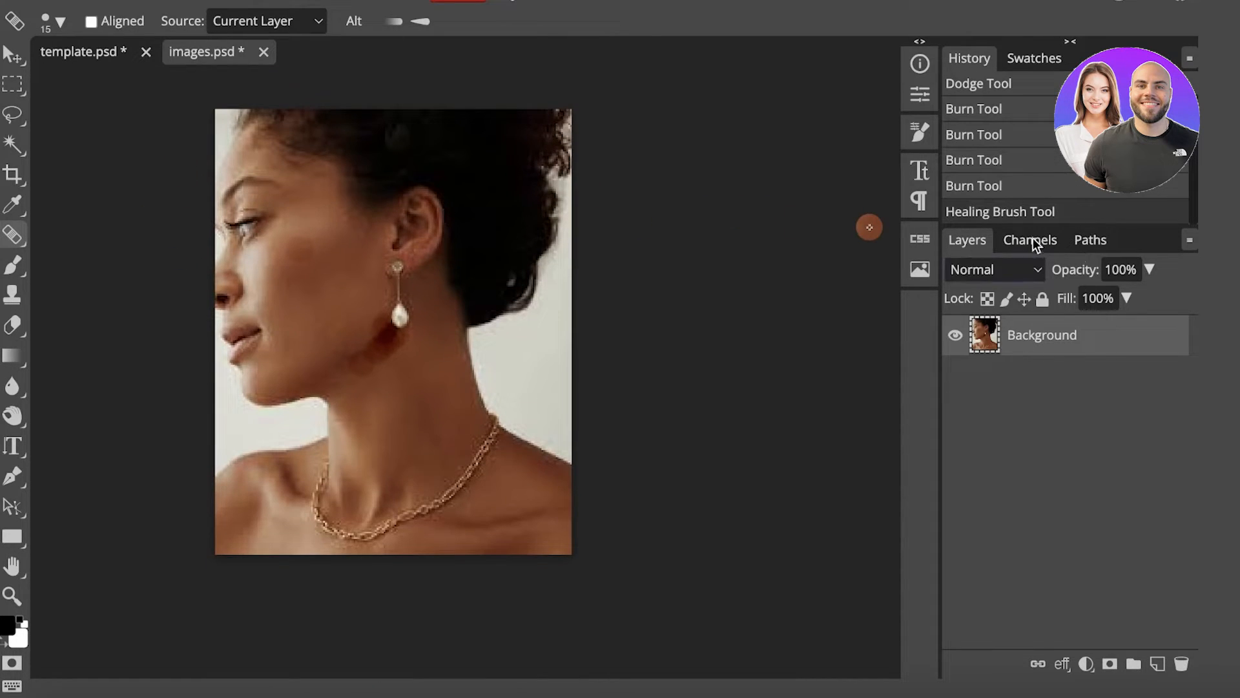
Step: Look over the portrait's paths and its RGB, Red, Green and Blue channels
click(1031, 239)
click(1089, 240)
click(1029, 241)
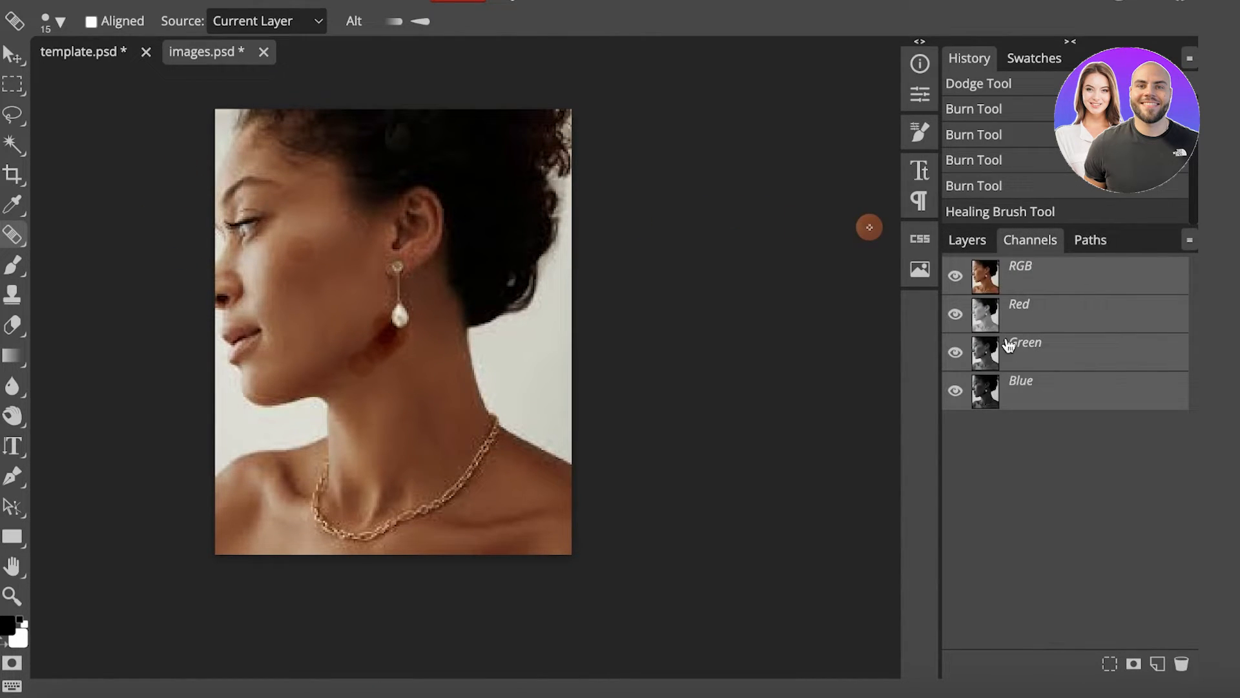
click(995, 312)
click(998, 276)
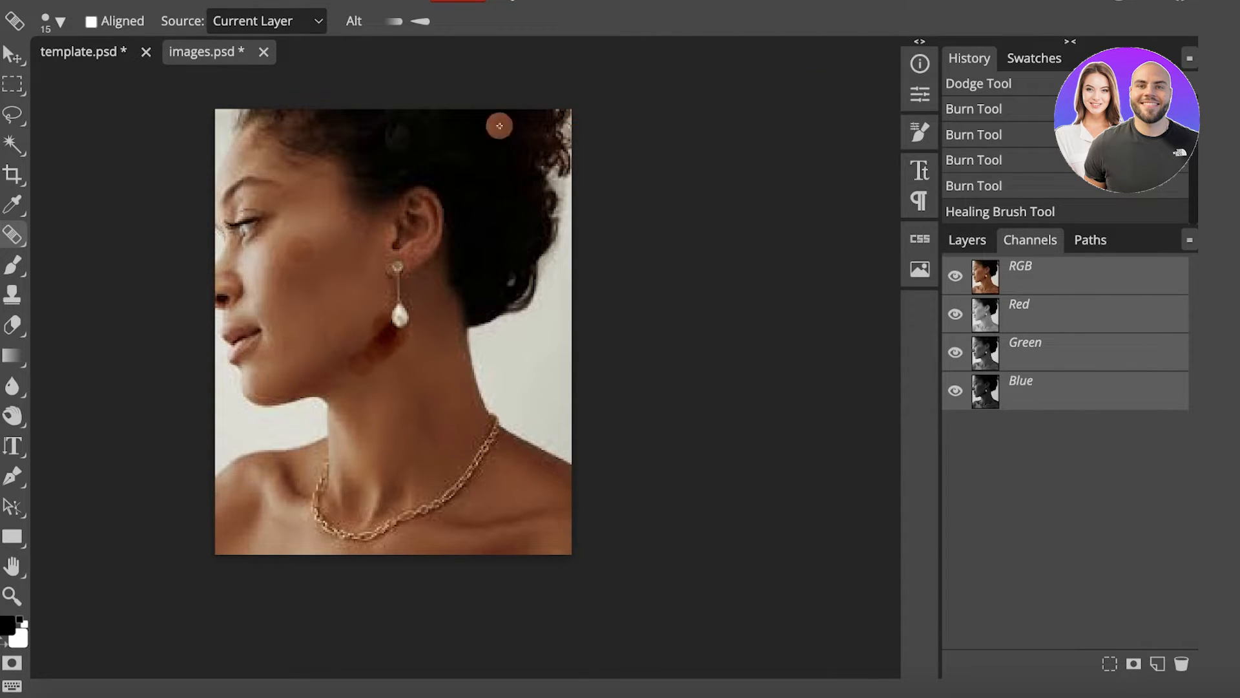
scroll(742, 98, up, 4)
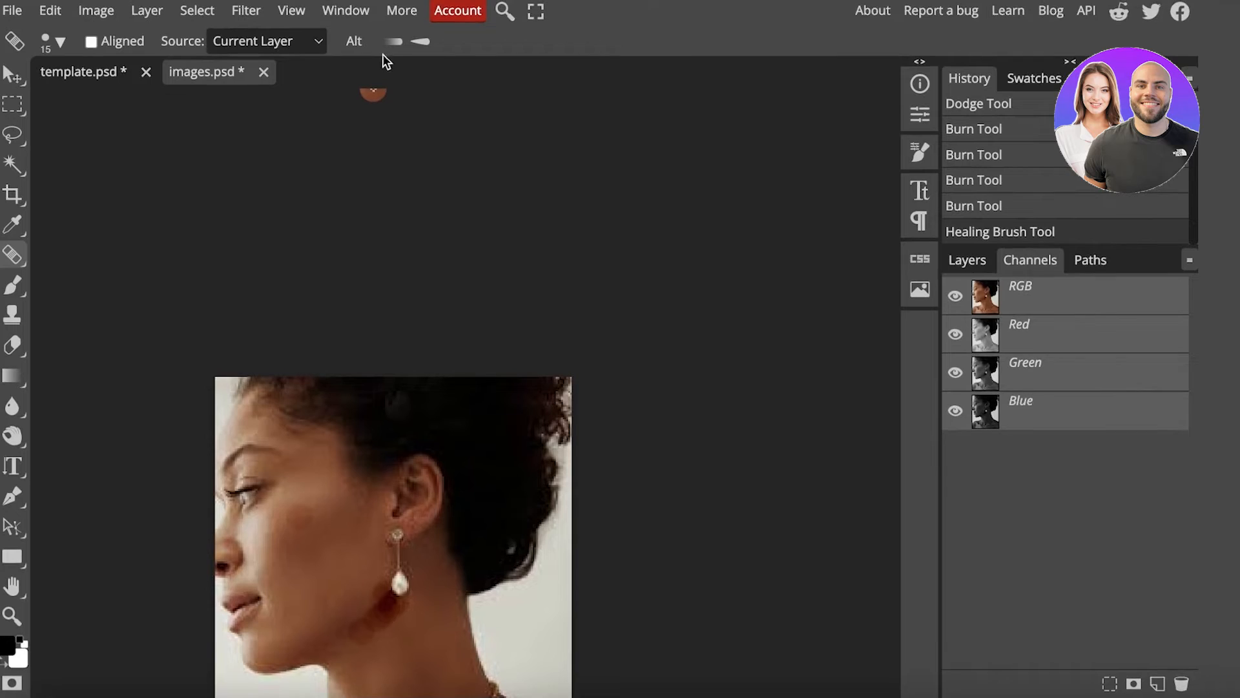
click(401, 10)
mouse_move(268, 20)
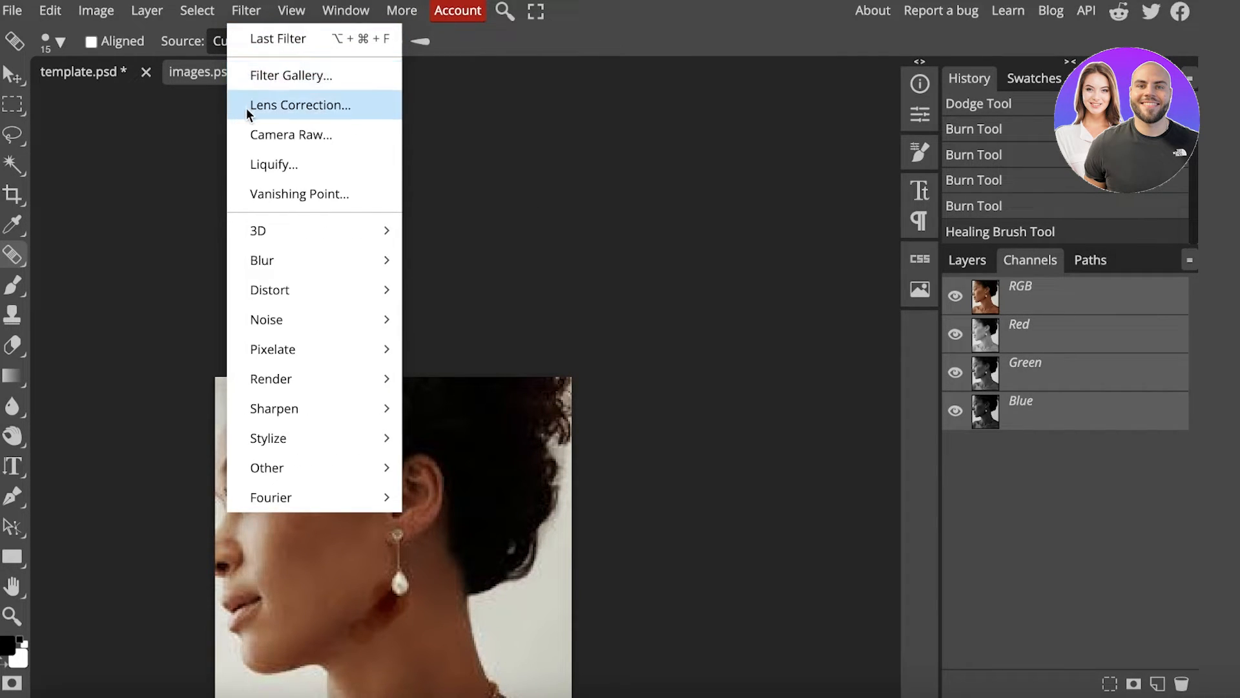
mouse_move(391, 224)
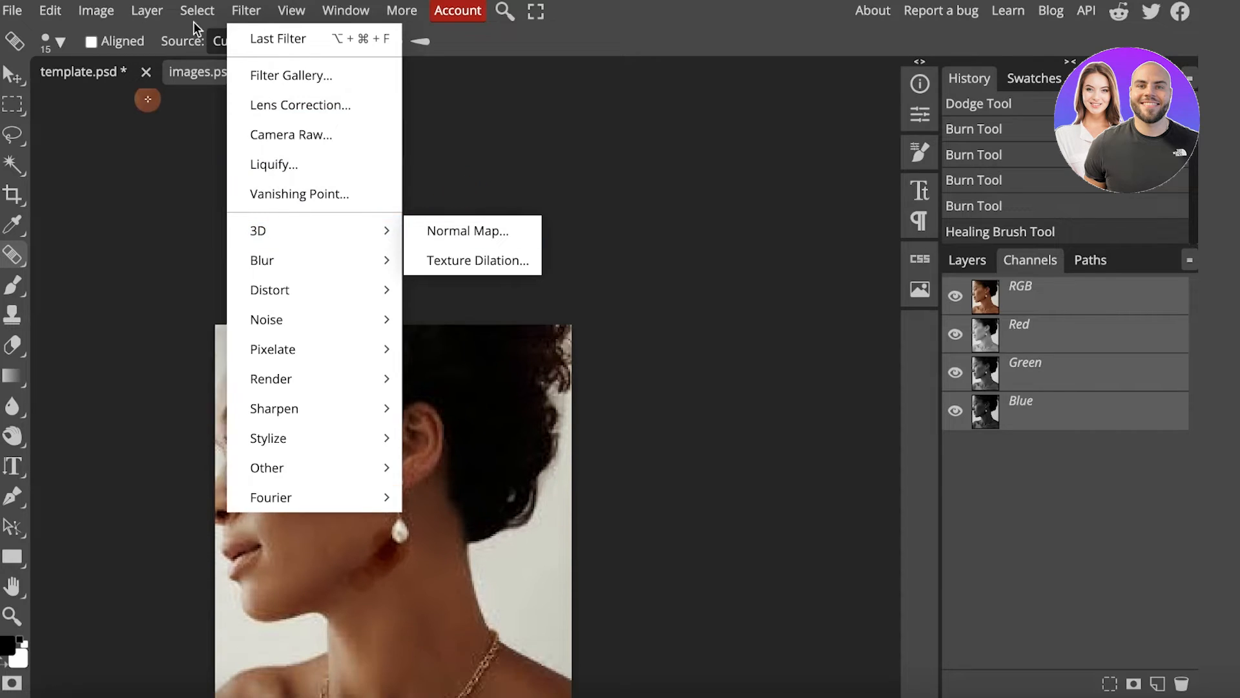
mouse_move(197, 13)
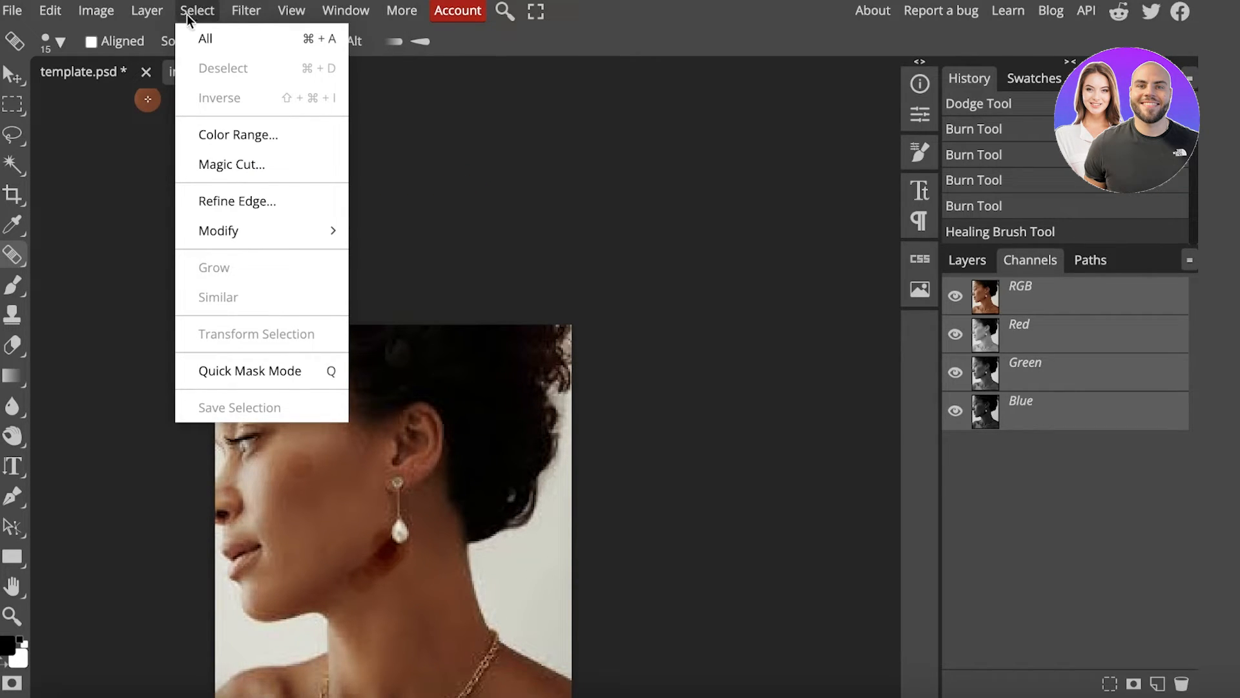
Step: Duplicate the portrait's layer and dab the cheek on the original Background layer with the Healing Brush Tool
mouse_move(146, 20)
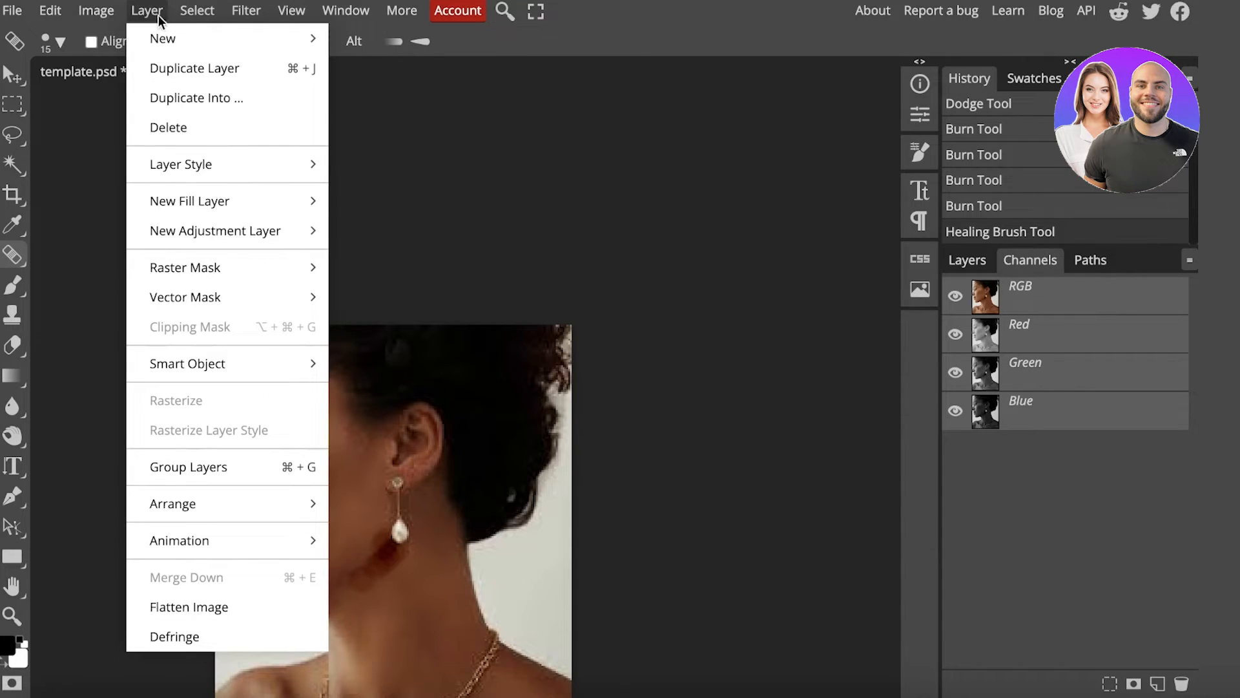
click(191, 68)
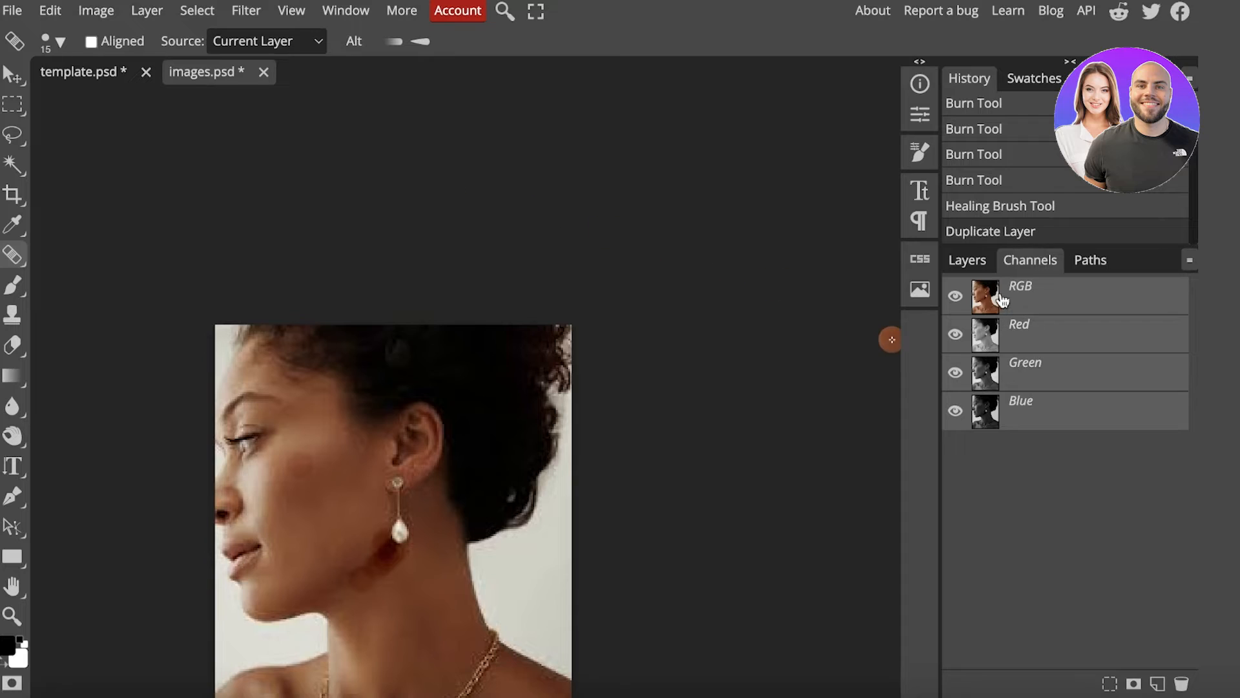
click(963, 261)
click(1027, 394)
scroll(454, 378, down, 2)
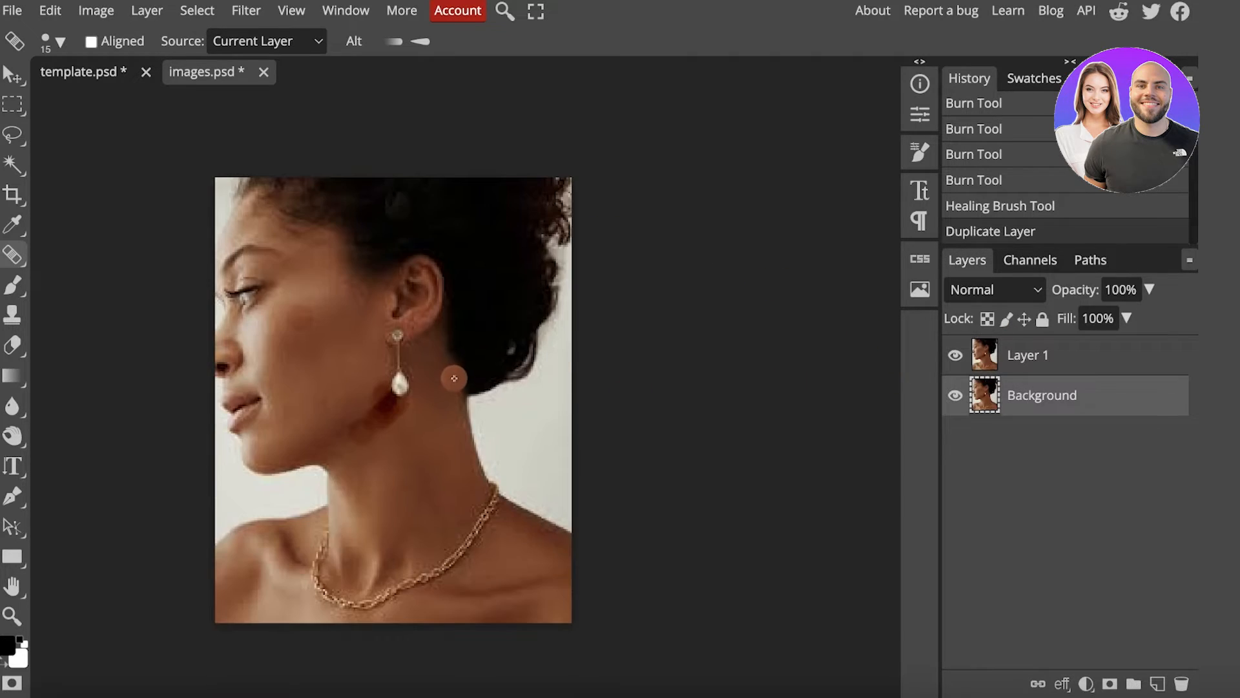
click(299, 309)
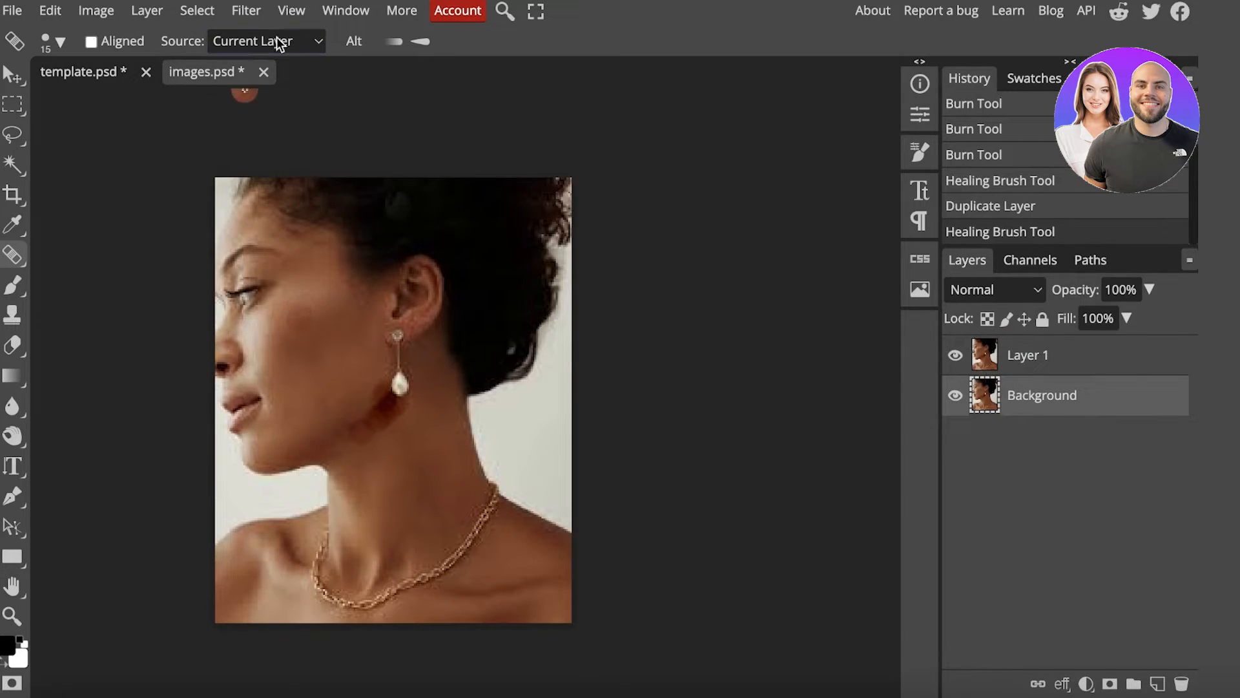
Step: Close images.psd and discard its unsaved changes
click(261, 73)
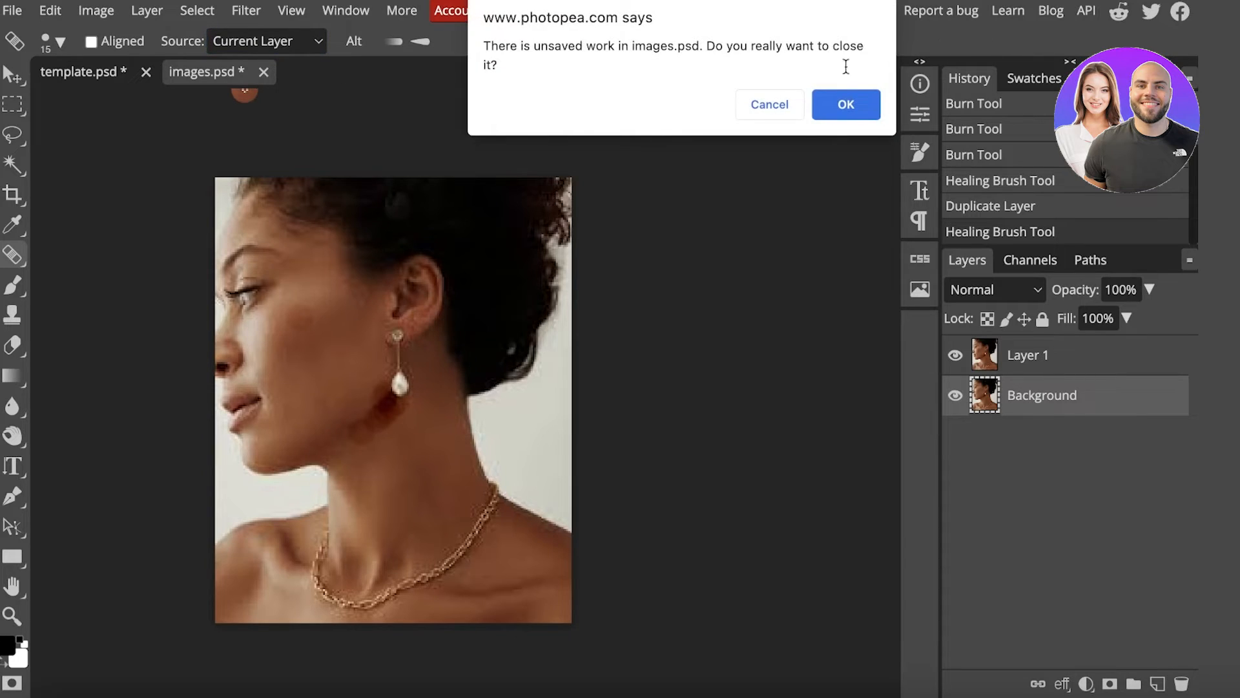
click(845, 106)
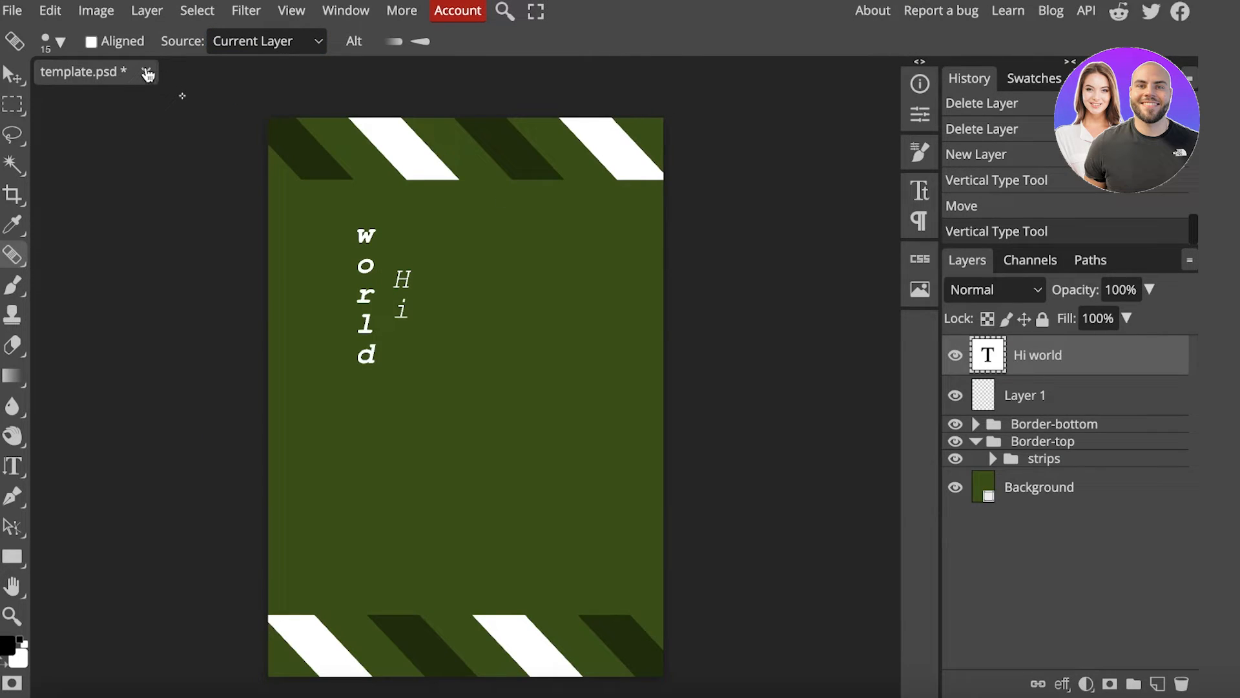
Step: Try to apply a linear gradient to the Hi world text layer with the Gradient Tool
click(12, 376)
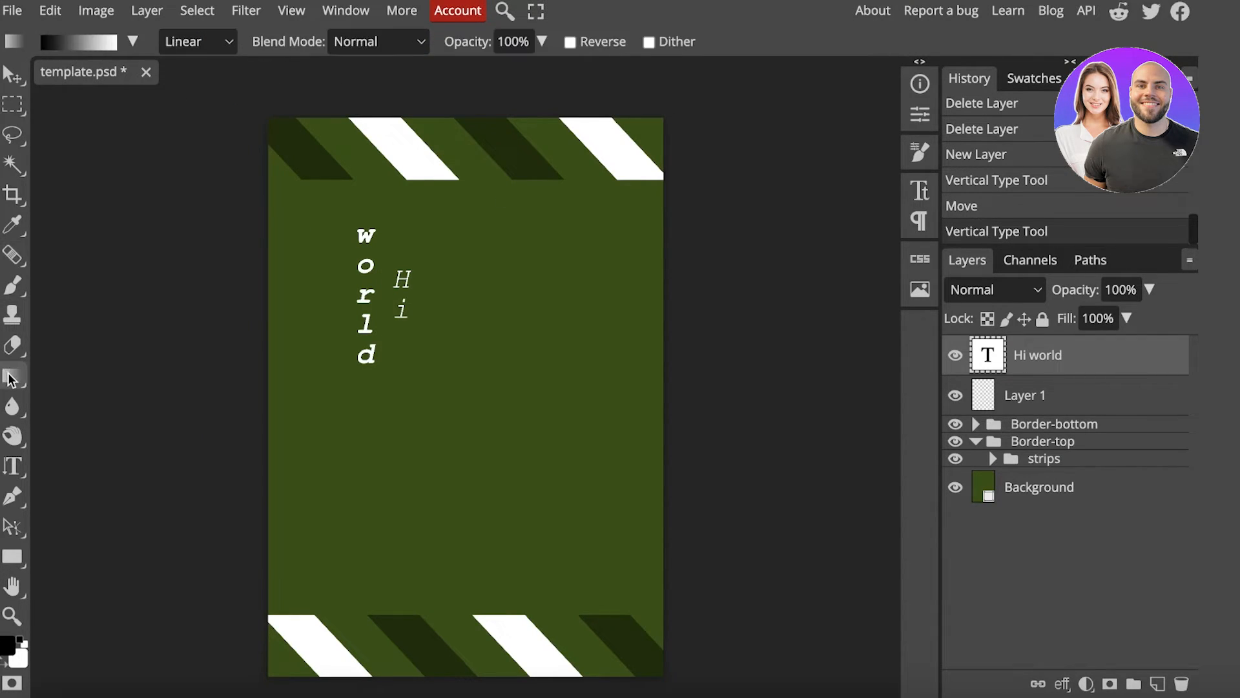
click(11, 376)
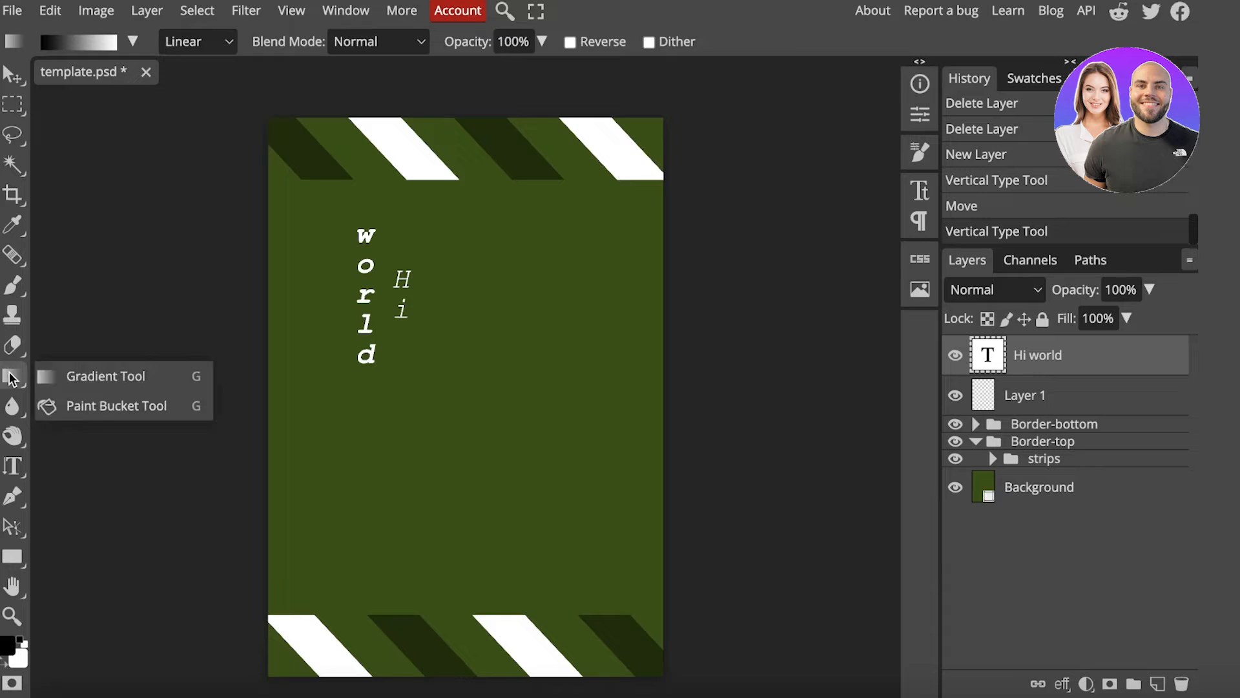
click(103, 380)
drag(294, 381, 437, 415)
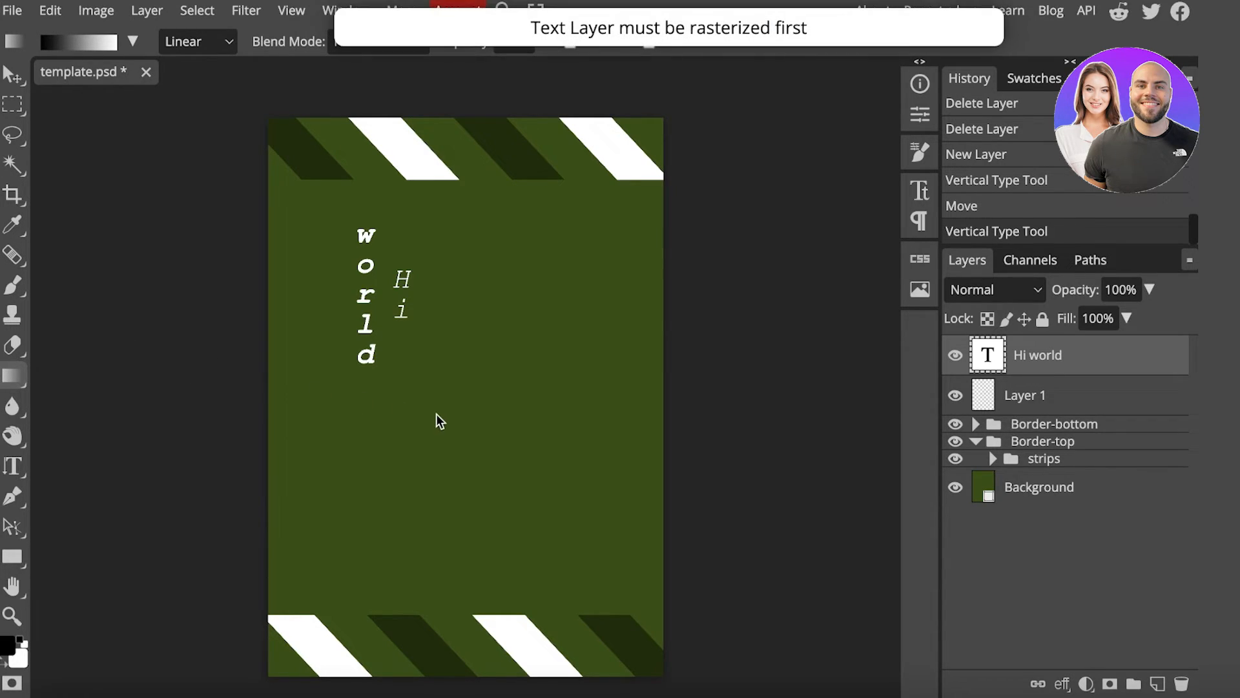
click(369, 225)
click(370, 247)
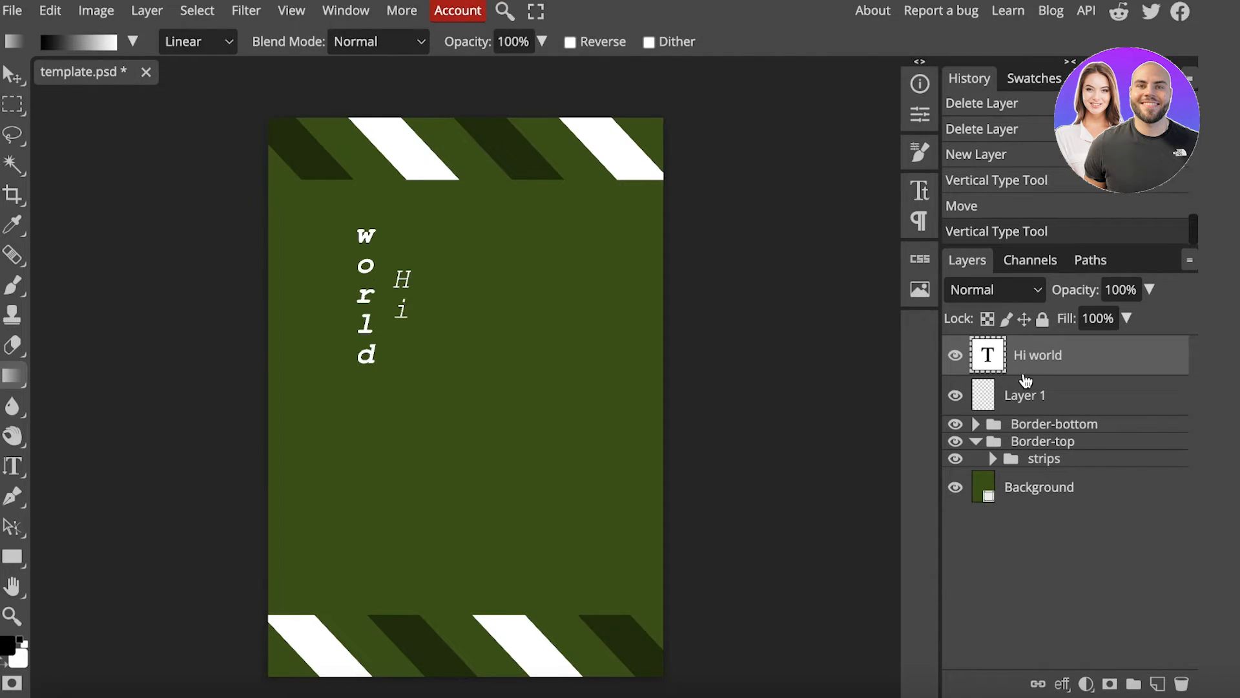
Step: Rasterize the Hi world text layer and cover it with a black-to-white linear gradient, first vertical and then diagonal
right_click(959, 363)
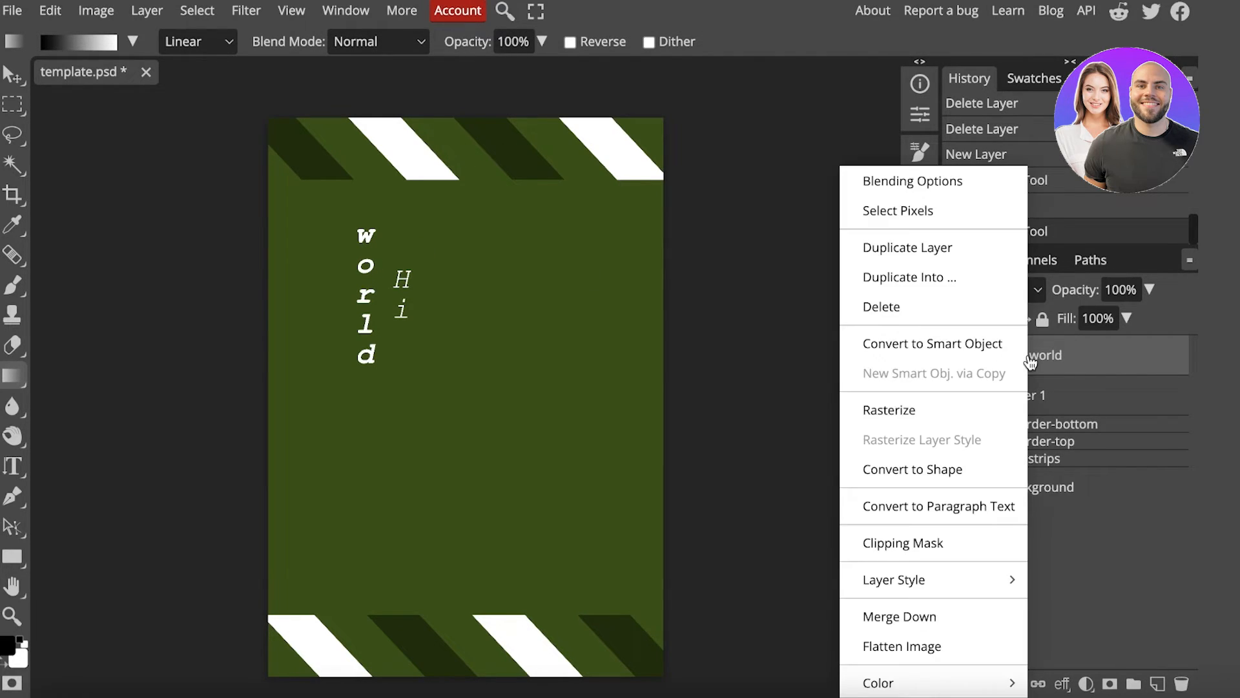
click(906, 417)
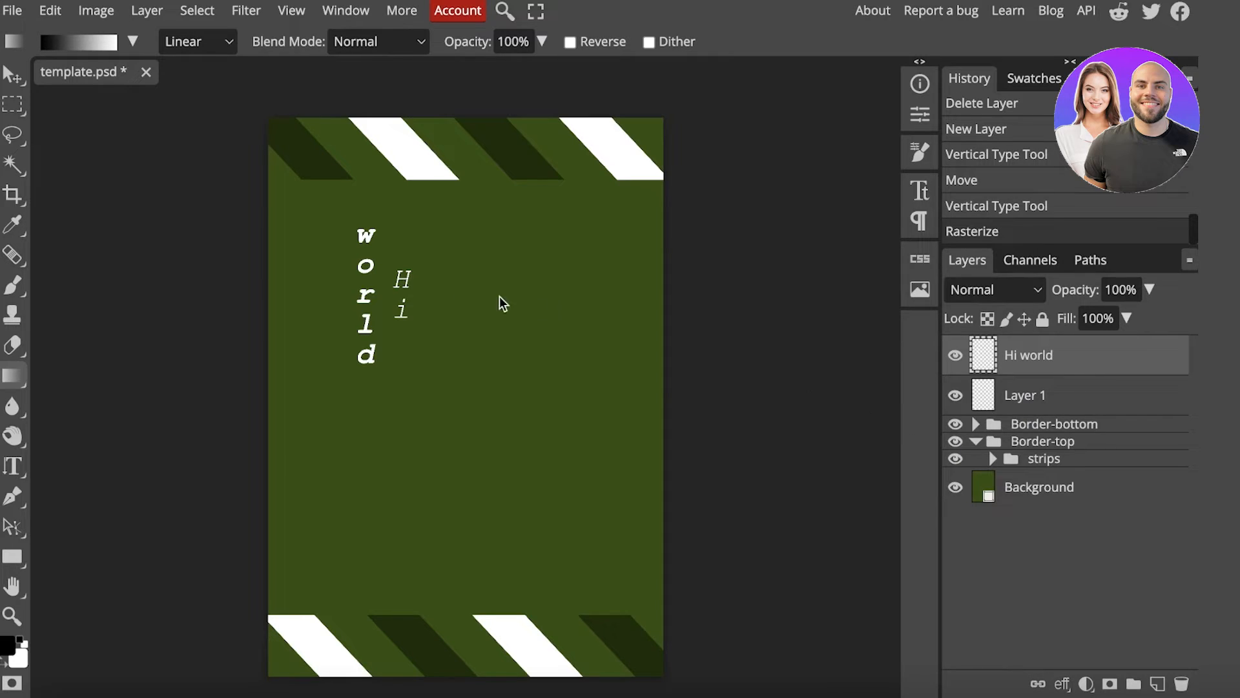
drag(364, 231, 362, 488)
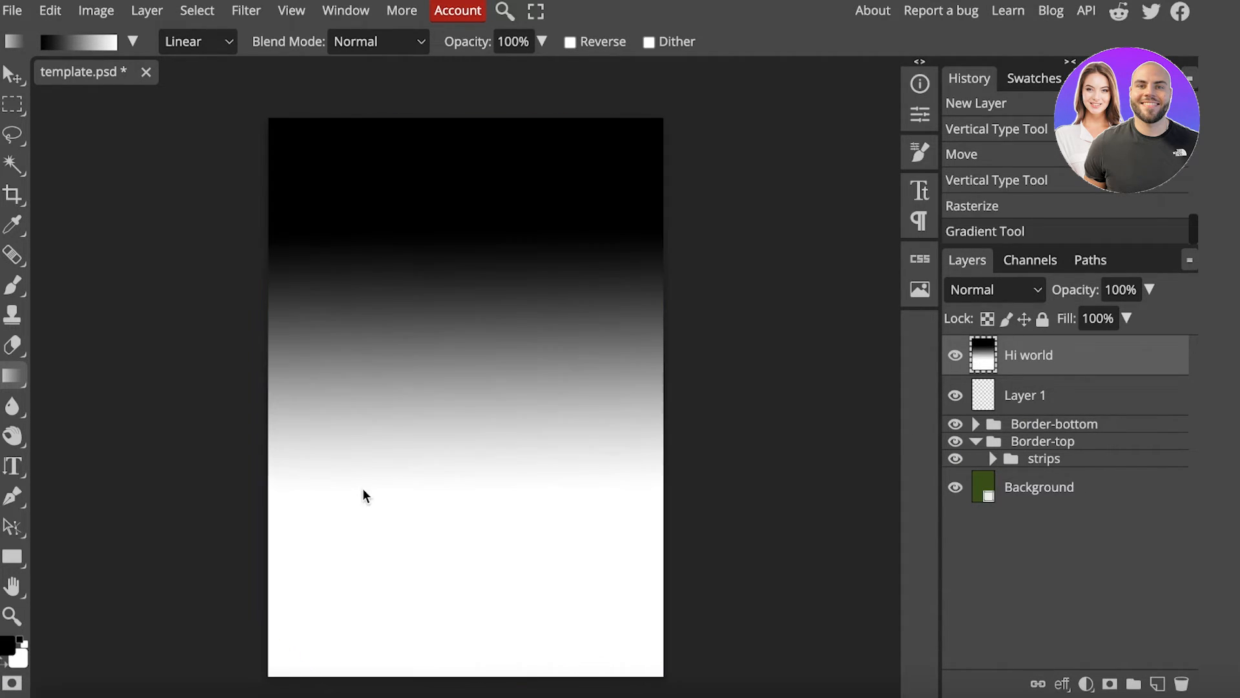
drag(520, 145, 443, 355)
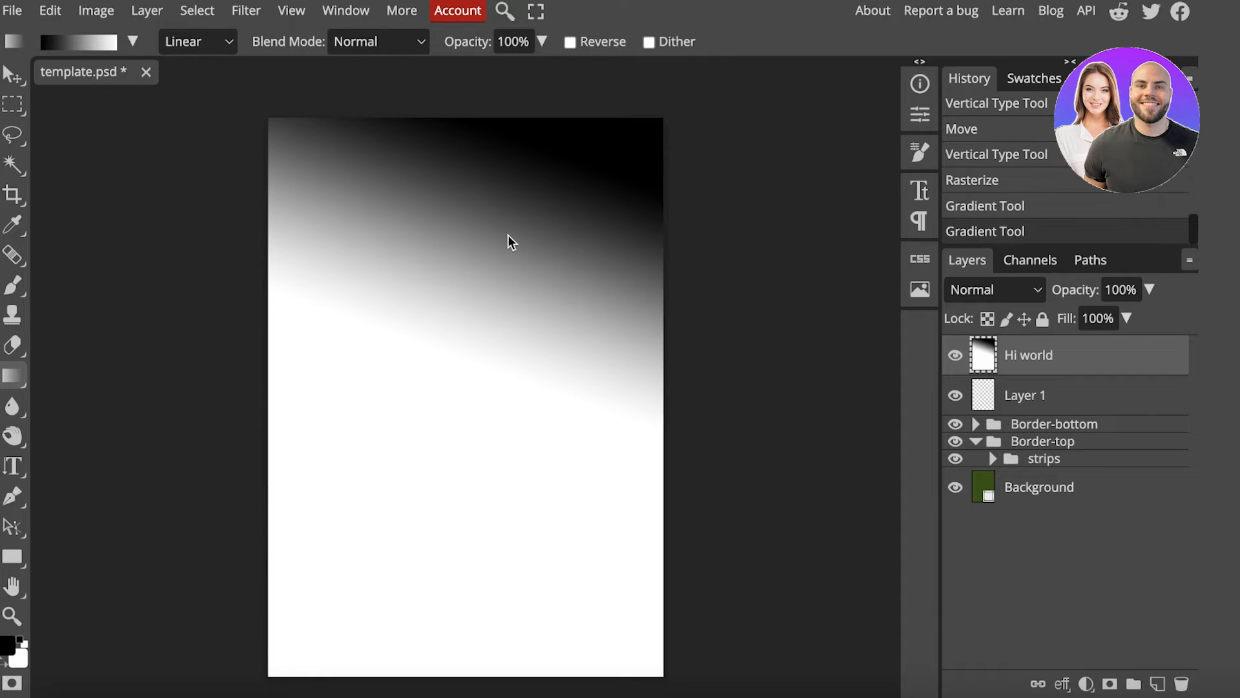
Step: Check the gradient in the Gradient Editor and redraw it on the Hi world layer as a sharp, steeply slanted split, white beside black
click(55, 43)
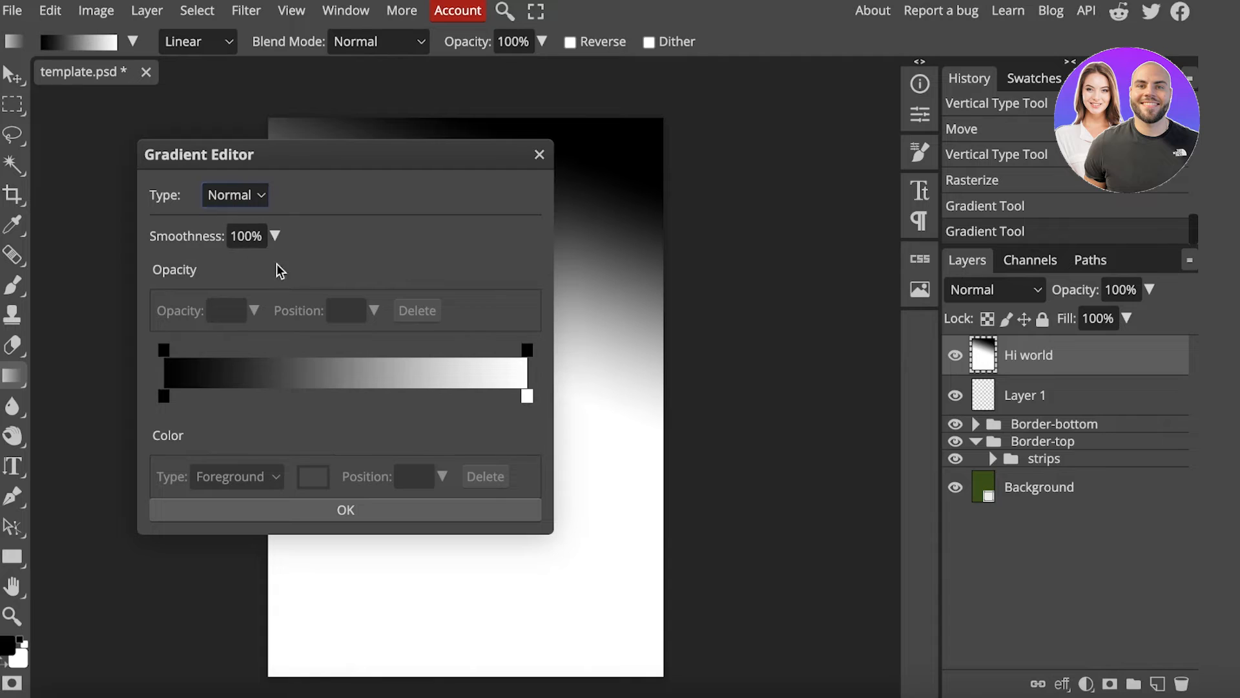
click(539, 154)
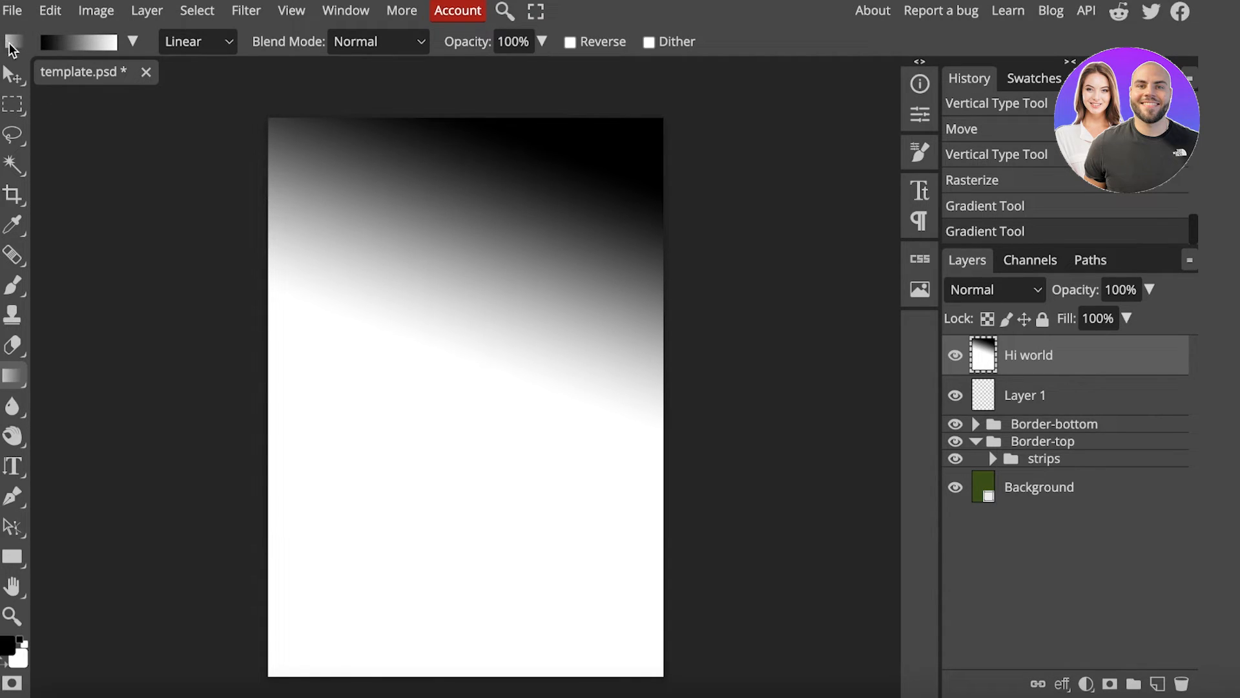
drag(446, 243, 800, 325)
mouse_move(556, 339)
mouse_down()
mouse_move(479, 353)
mouse_move(508, 345)
mouse_up()
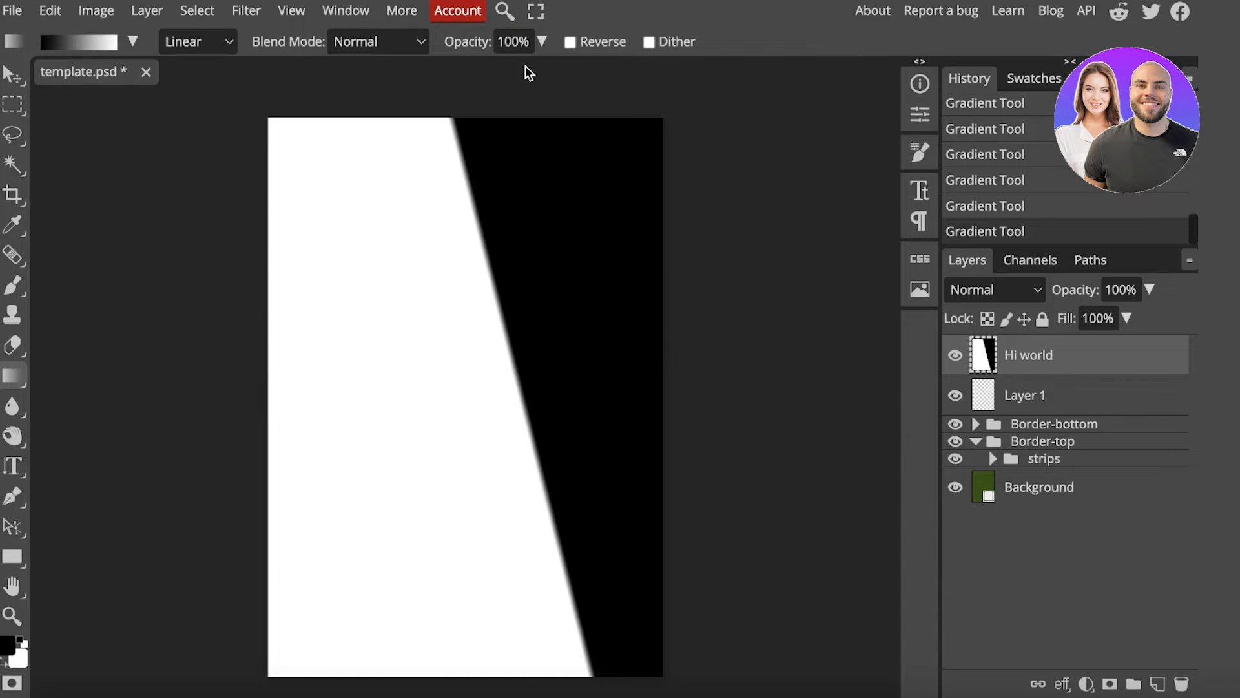
Step: Lower the Gradient Tool opacity to 12% and draw two faint diagonal gradients over the Hi world layer
click(540, 43)
drag(476, 73, 460, 77)
drag(564, 175, 421, 271)
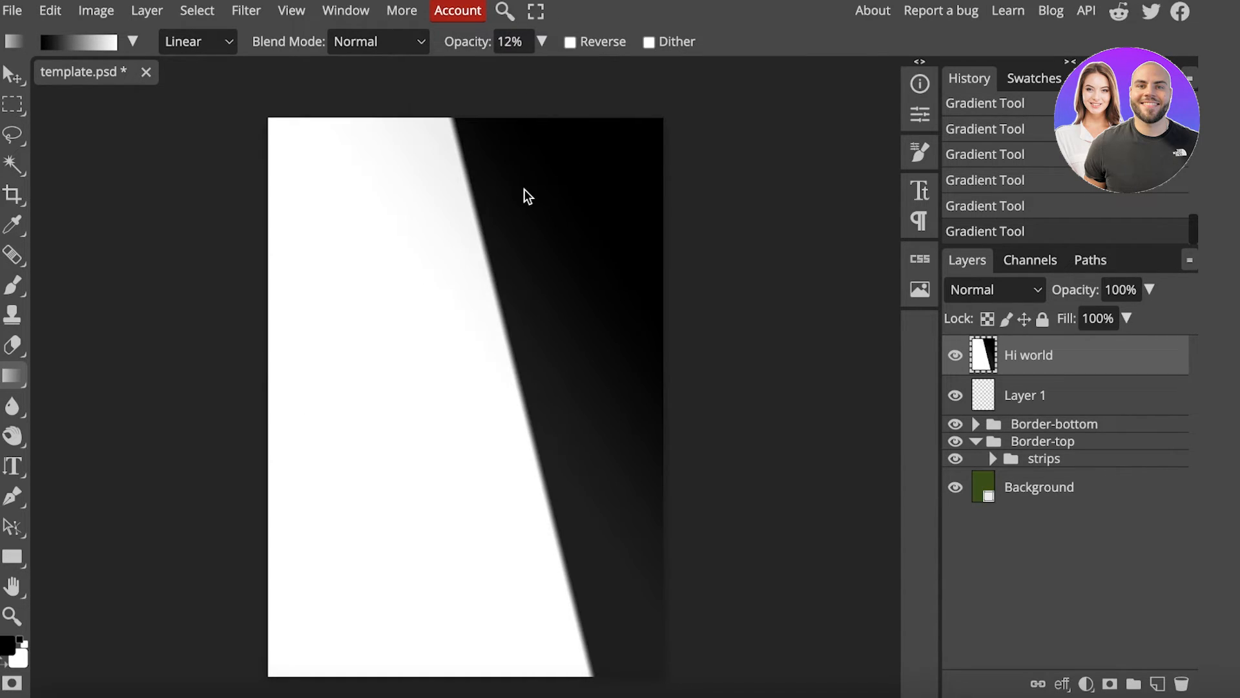
drag(524, 190, 428, 256)
Step: Set the Gradient Tool blend mode to Dissolve and check the gradient type setting, keeping it Linear
click(367, 44)
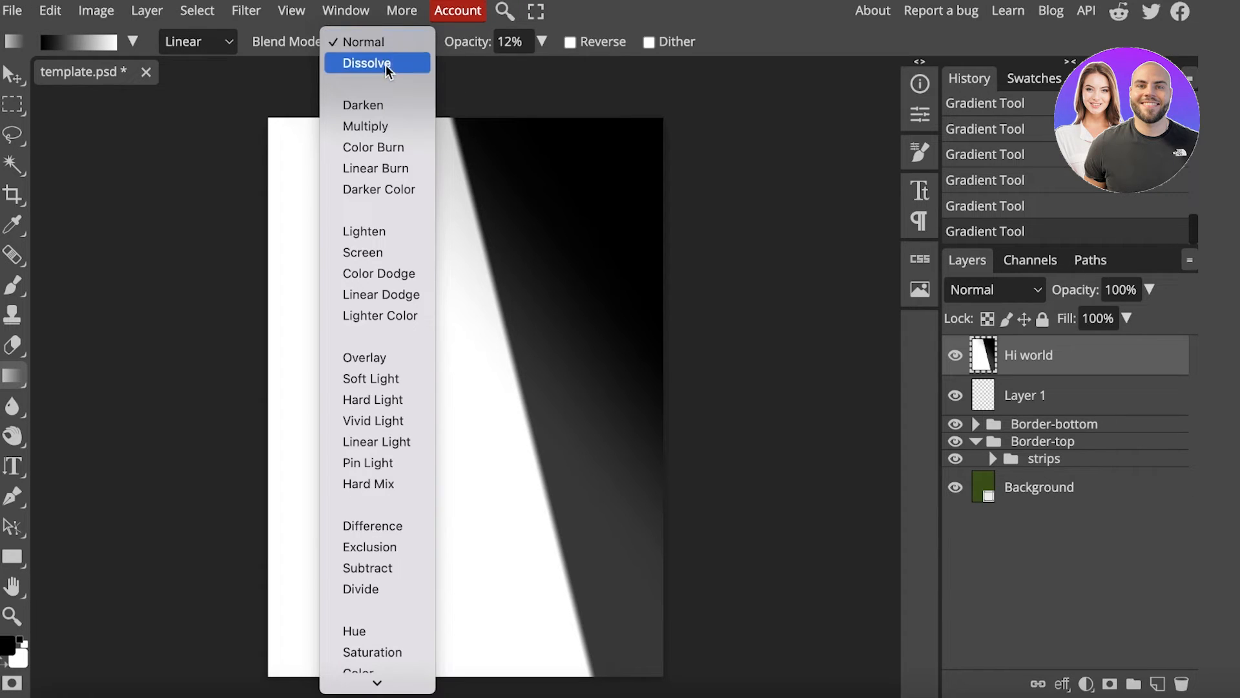
click(386, 62)
click(421, 45)
click(374, 46)
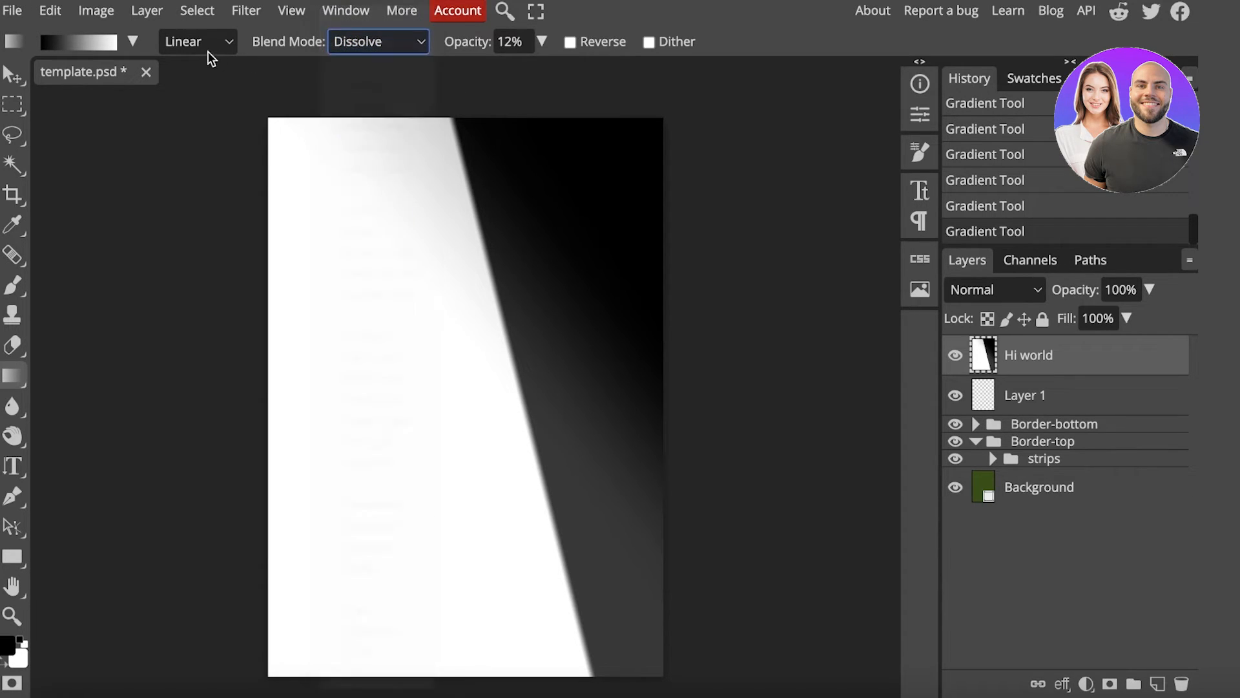
click(205, 49)
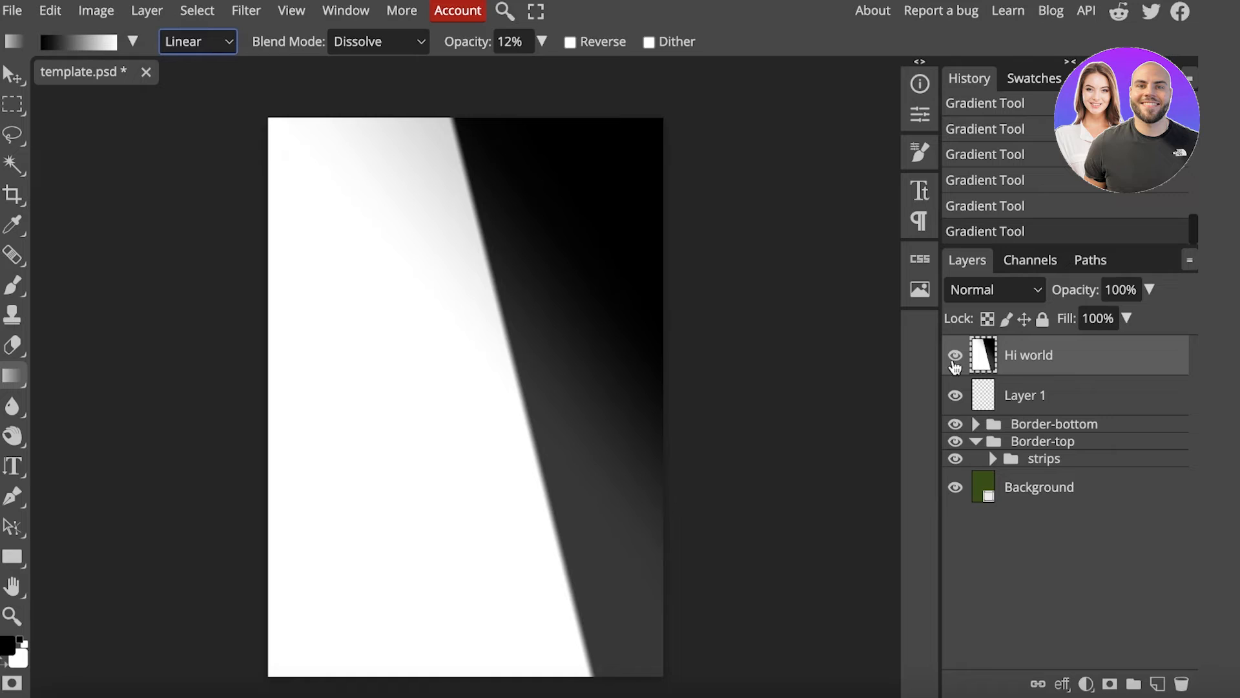
Step: Toggle the Hi world layer's visibility off and on again, and hide Layer 1
click(955, 355)
click(956, 395)
click(957, 354)
Step: Switch from the healing and brush tools to the Pencil Tool
click(13, 256)
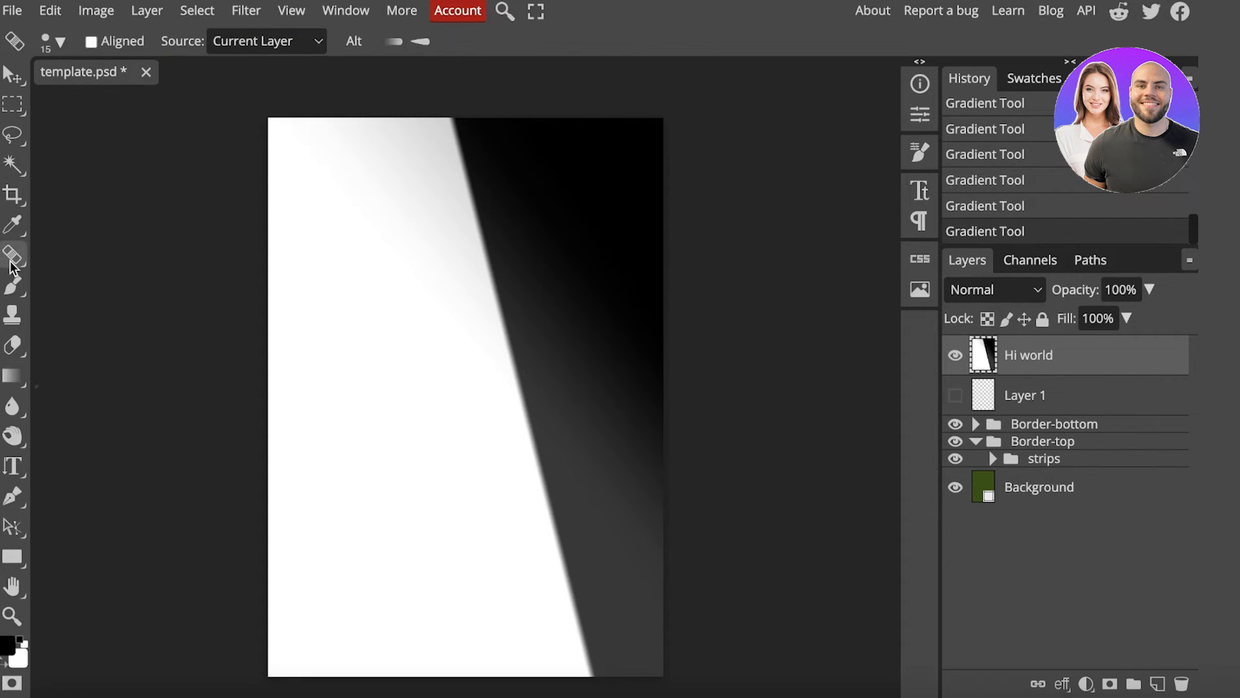
click(10, 292)
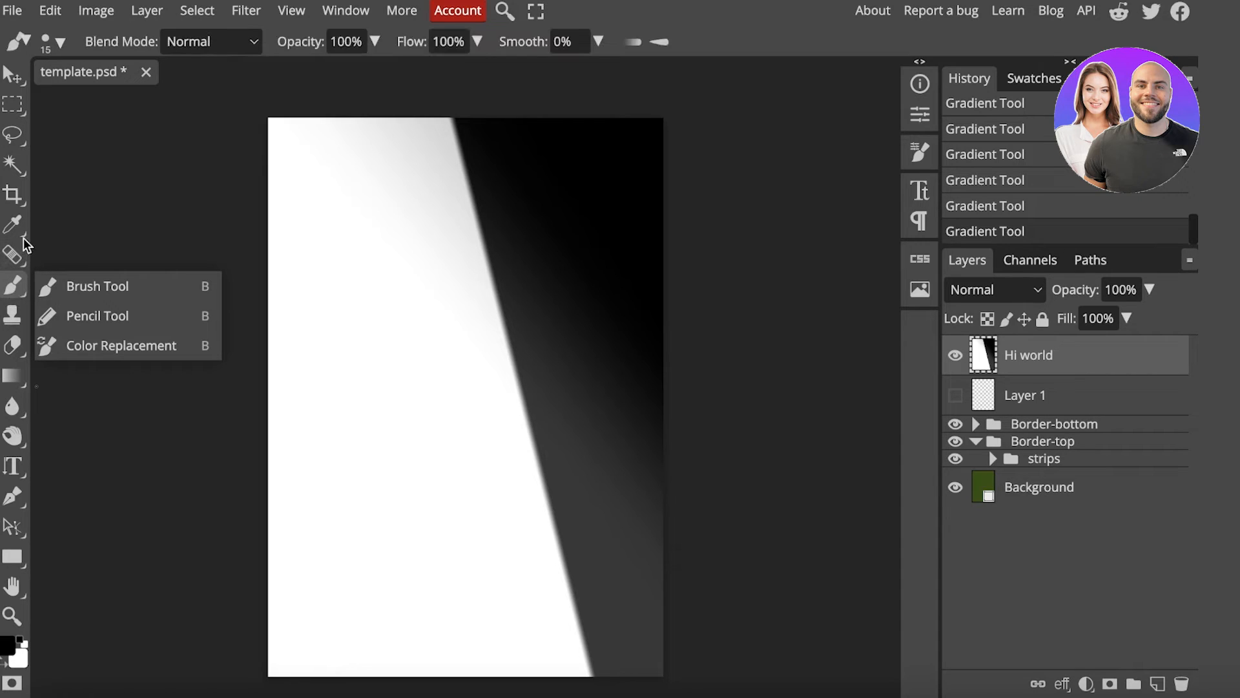
click(80, 326)
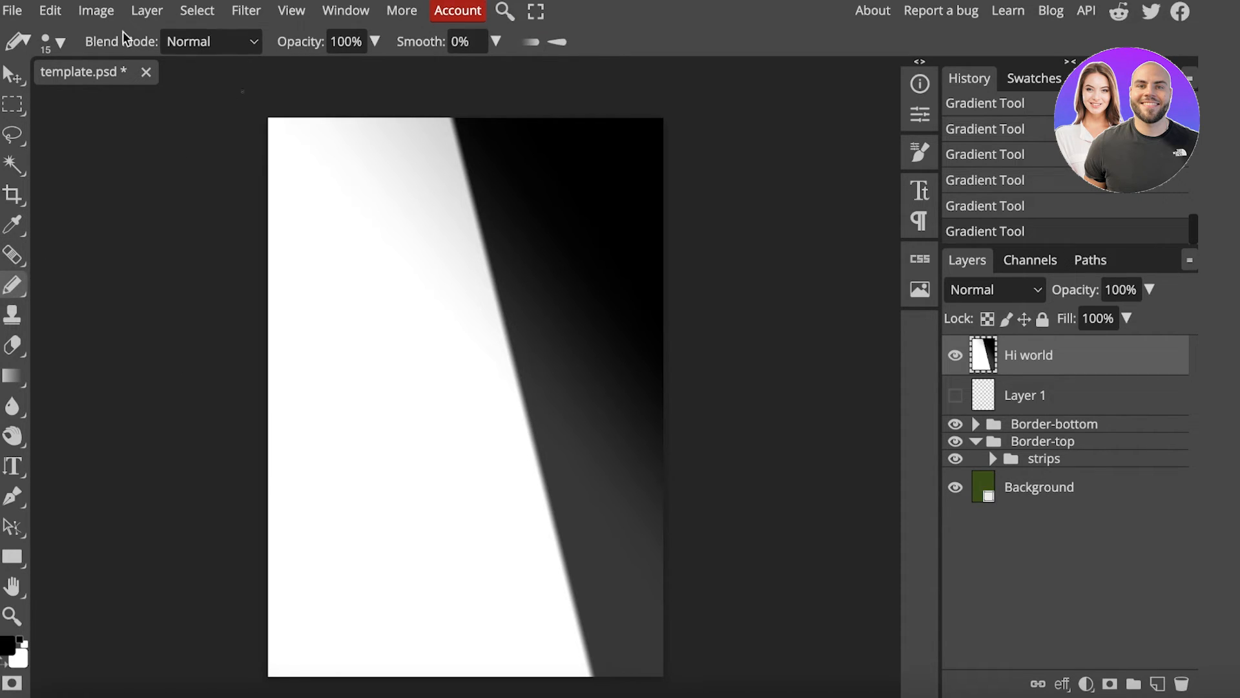
Step: Open the portrait images.jpeg from the Downloads folder as a new document
click(12, 10)
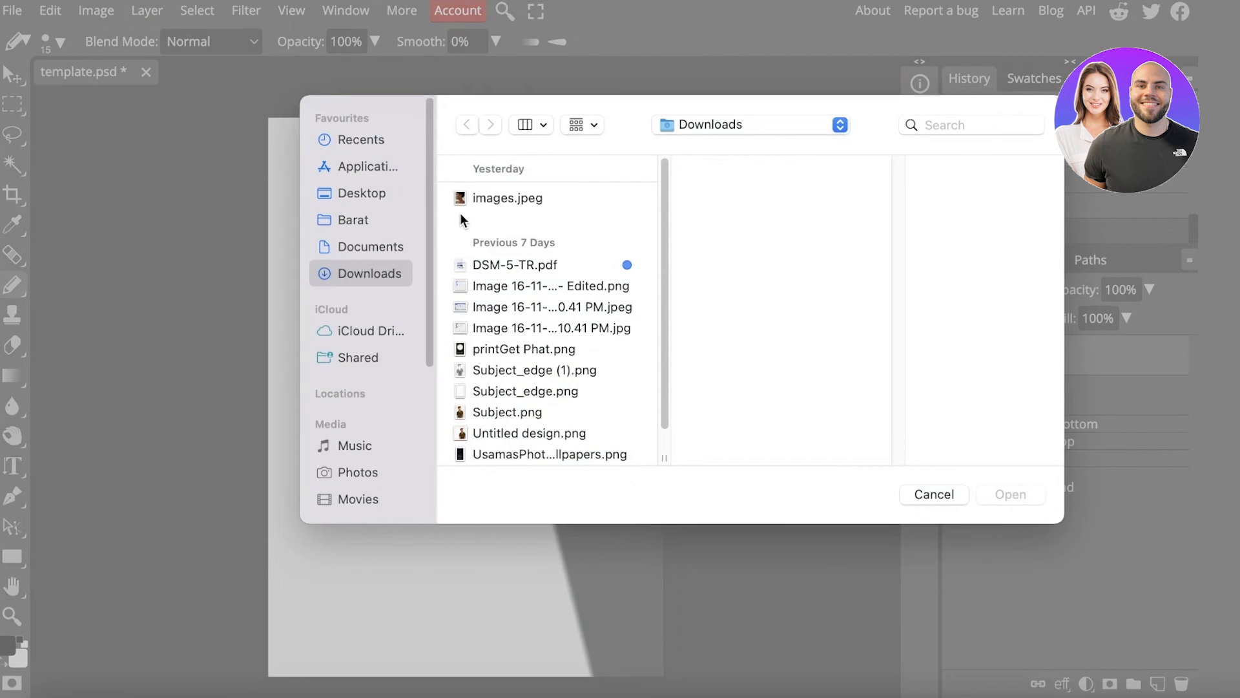
click(475, 201)
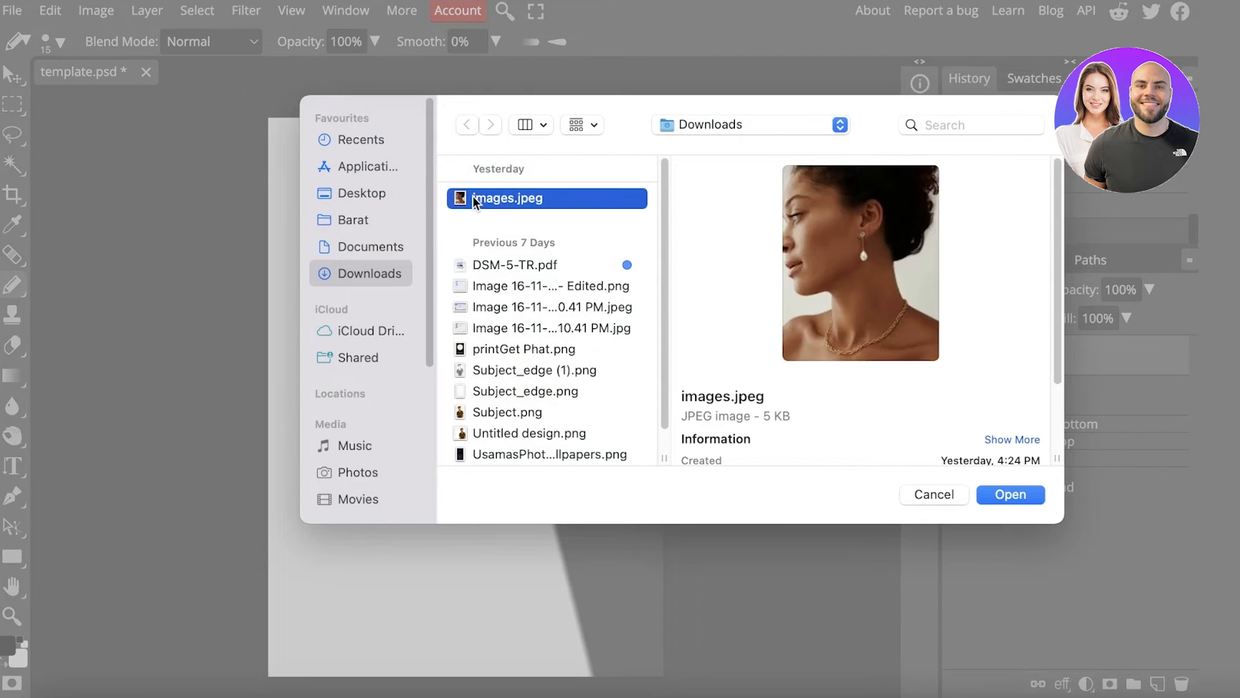
key(Return)
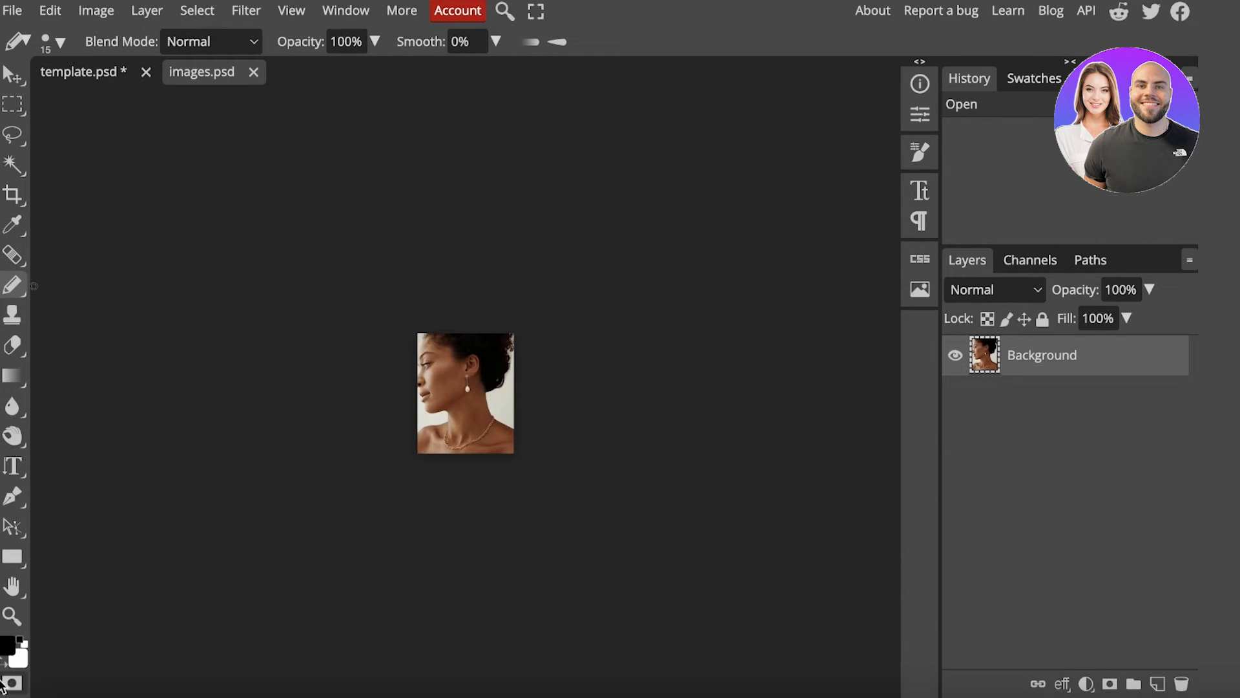
click(129, 523)
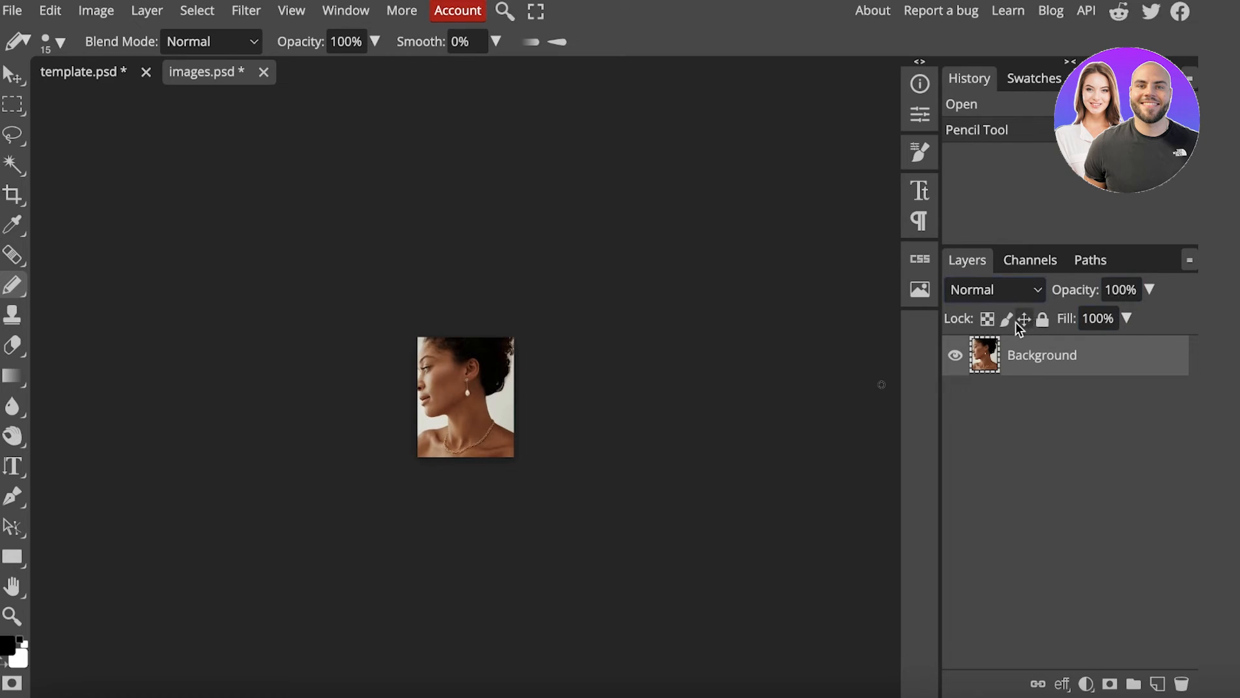
click(1020, 321)
Step: Paint over the woman's cheek, temple and forehead with the Color Replacement tool in Hue blend mode, Continuous mode and tolerance 40
click(736, 252)
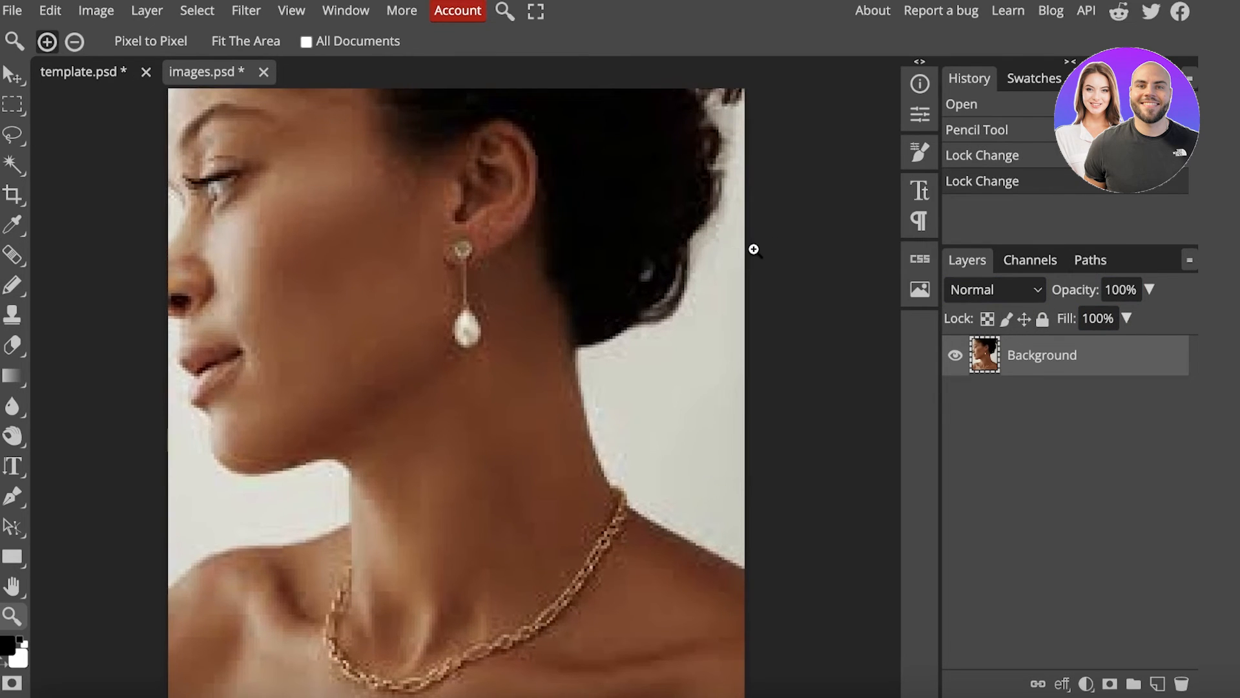
click(13, 193)
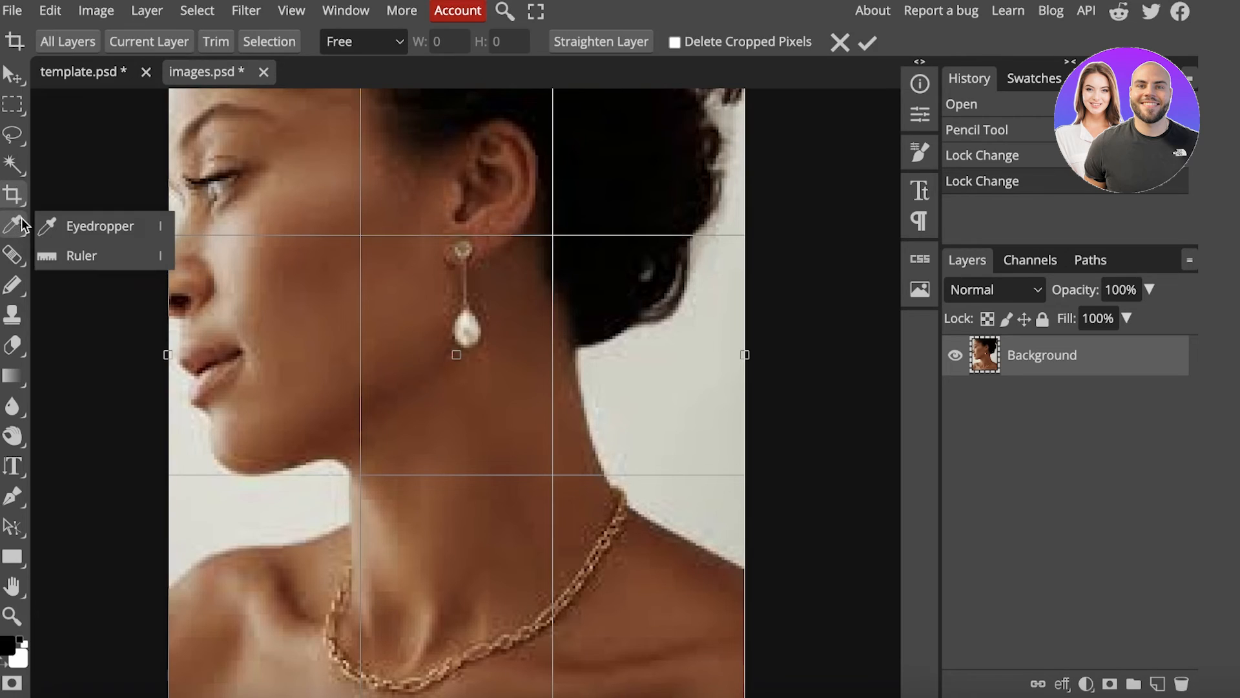
click(13, 225)
click(13, 255)
click(13, 286)
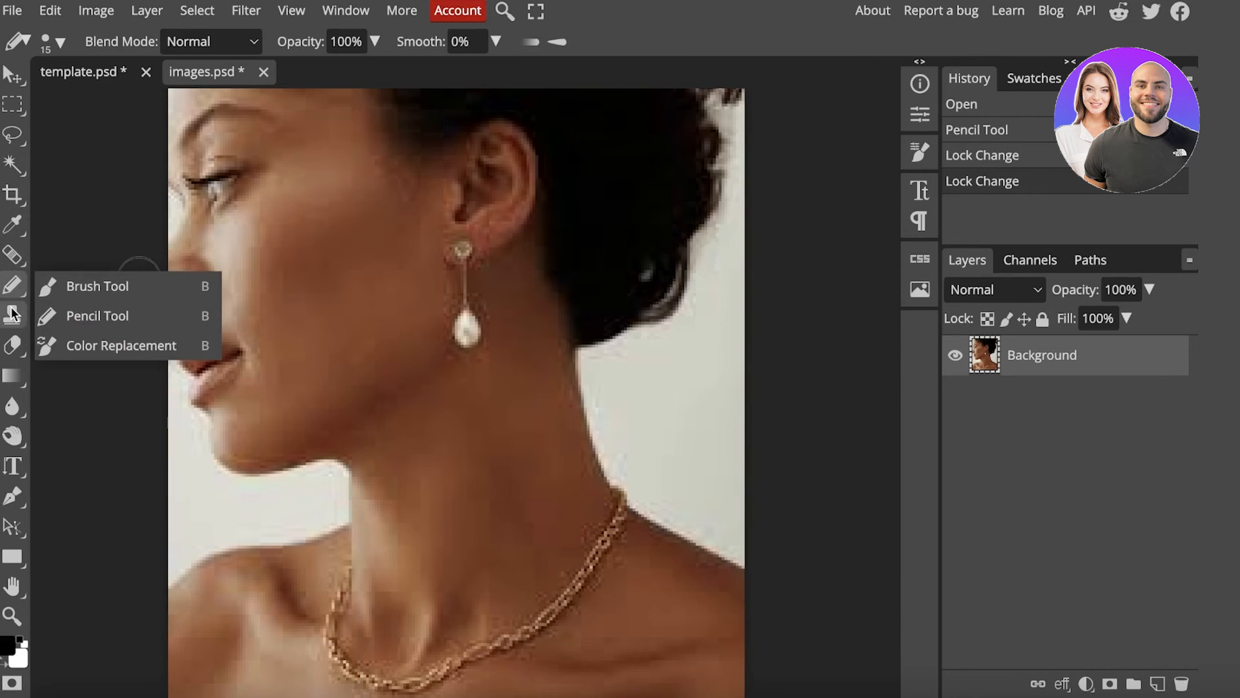
click(96, 346)
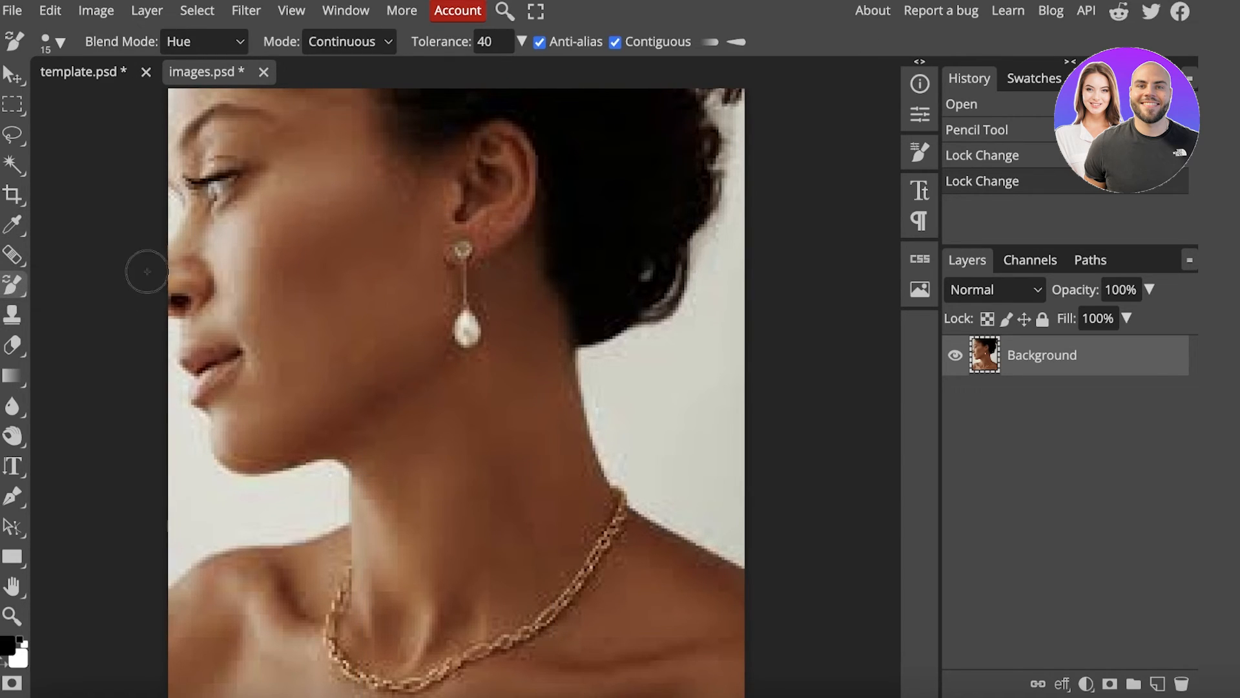
click(320, 283)
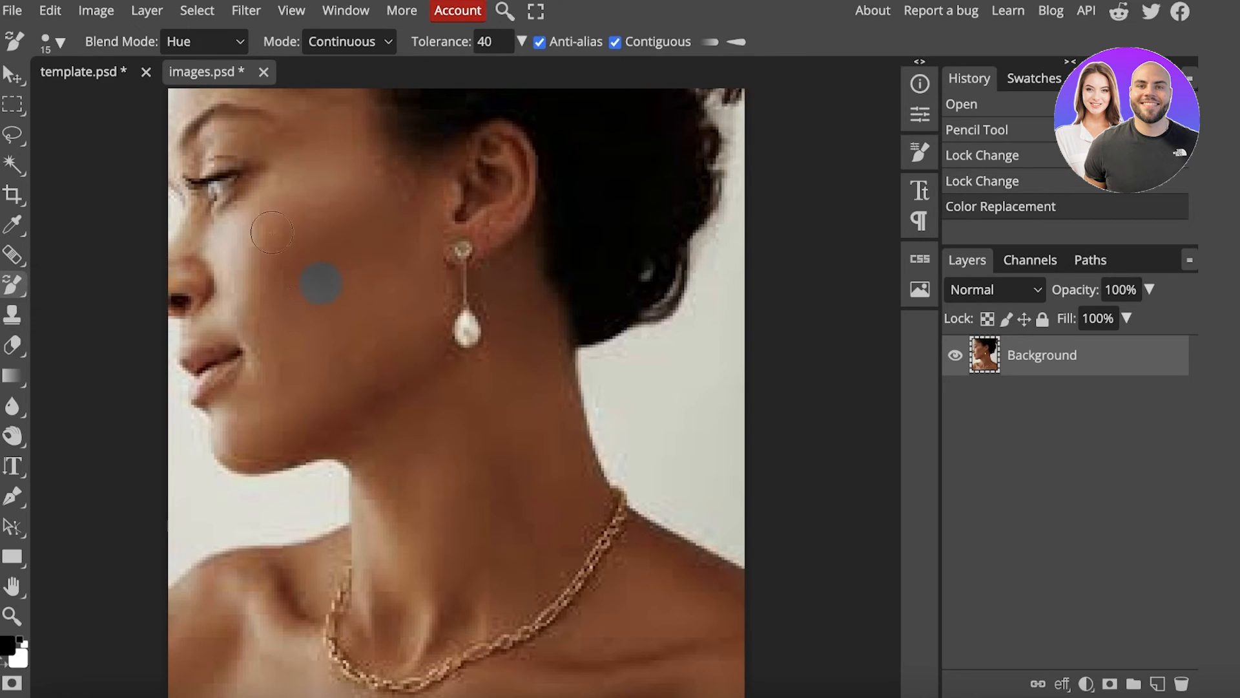
mouse_move(331, 265)
mouse_down()
mouse_move(373, 289)
mouse_move(378, 328)
mouse_move(365, 401)
mouse_up()
scroll(362, 299, down, 2)
scroll(338, 280, up, 3)
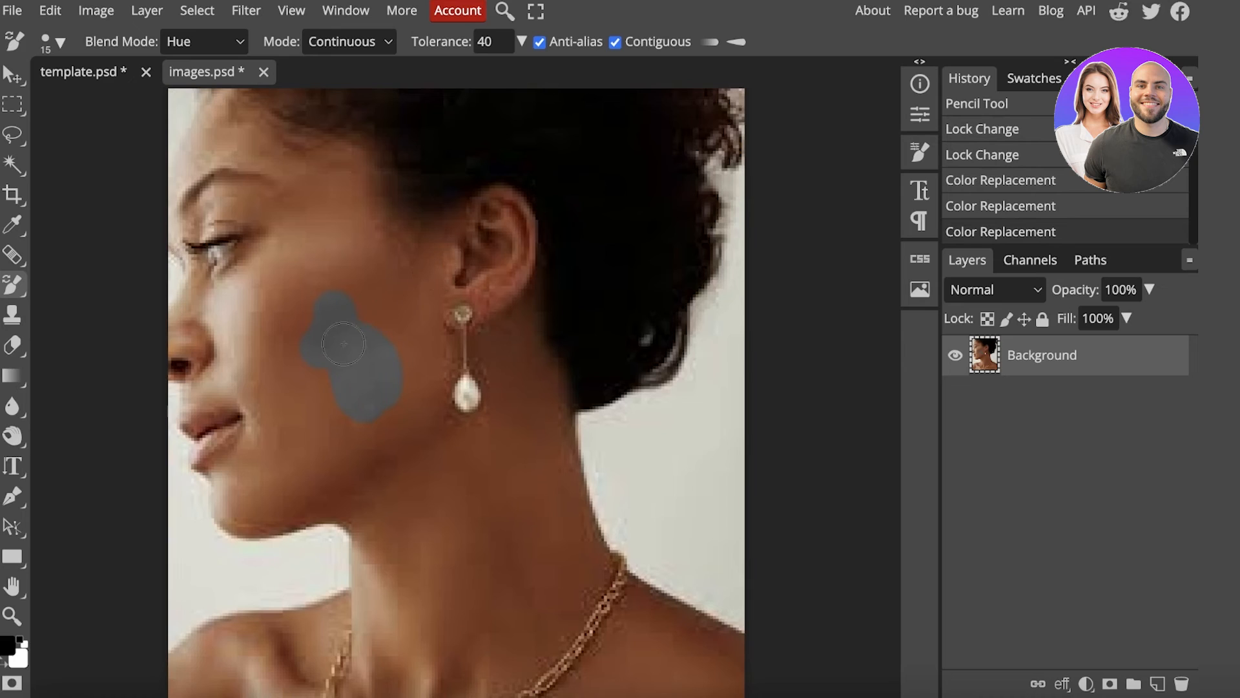
mouse_move(433, 297)
mouse_down()
mouse_move(362, 295)
mouse_move(340, 213)
mouse_move(361, 178)
mouse_move(389, 245)
mouse_move(424, 236)
mouse_move(298, 151)
mouse_move(212, 135)
mouse_move(257, 144)
mouse_up()
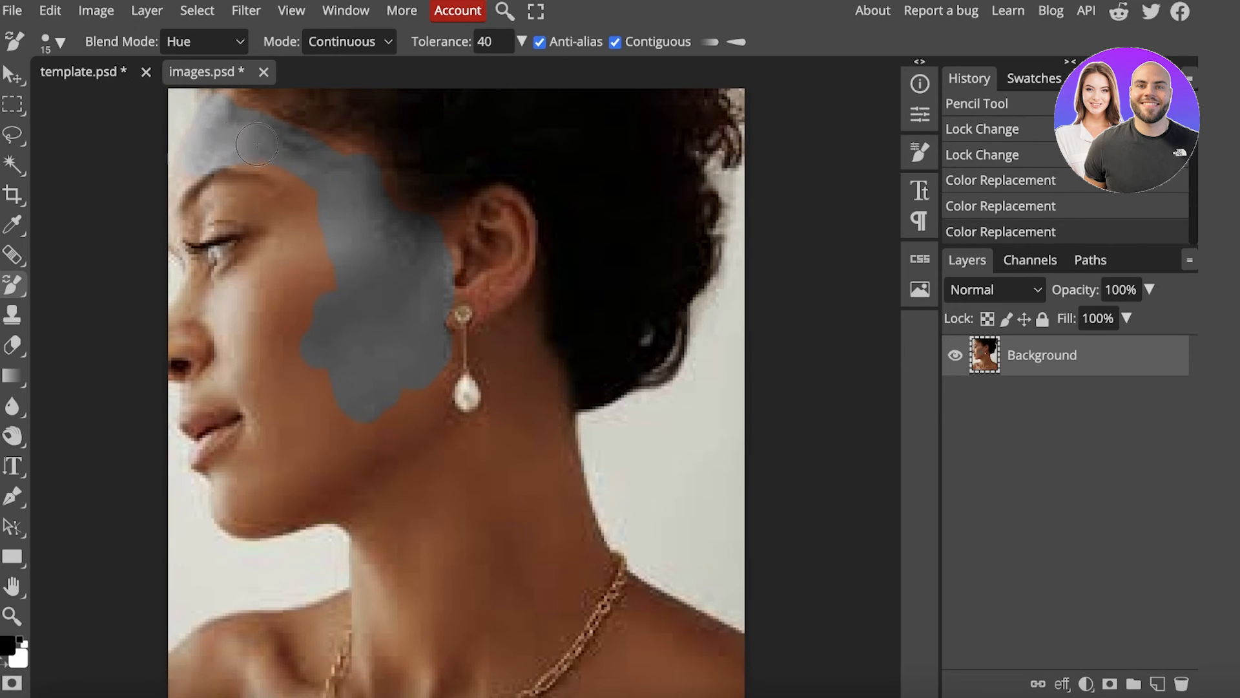
mouse_move(264, 282)
mouse_down()
mouse_move(232, 320)
mouse_move(263, 325)
mouse_up()
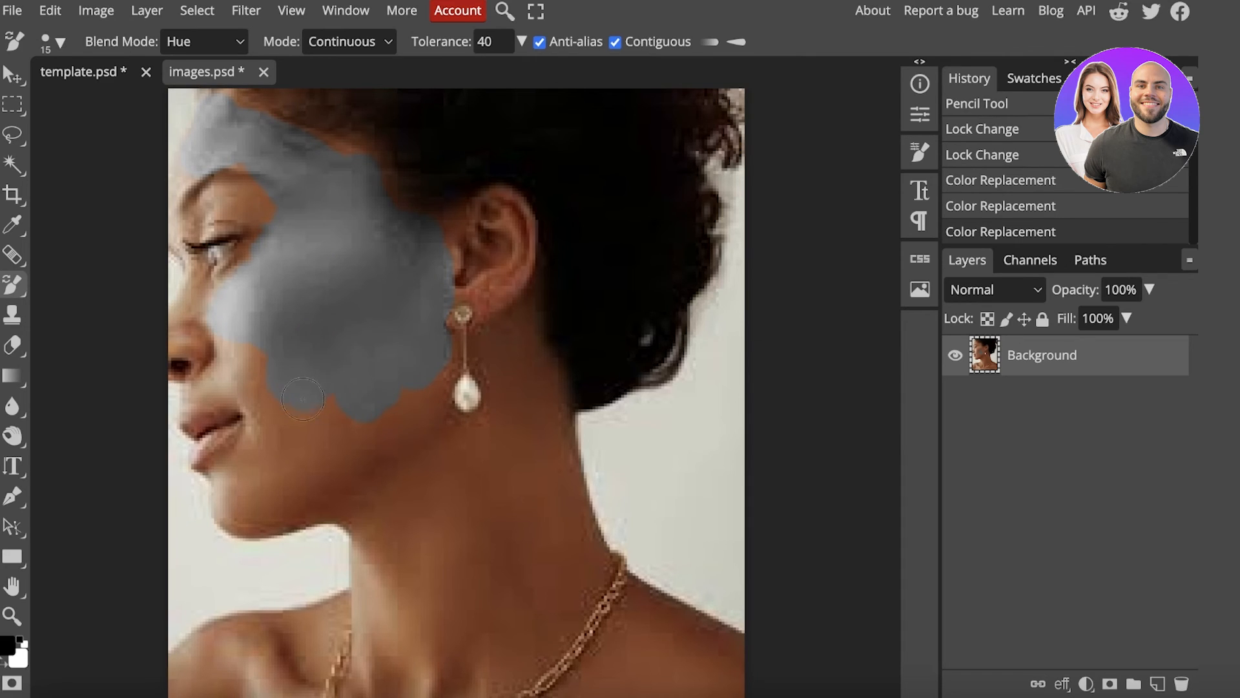
drag(374, 342, 371, 337)
Step: Set the Color Replacement tool to Once mode and Saturation blend mode
click(47, 42)
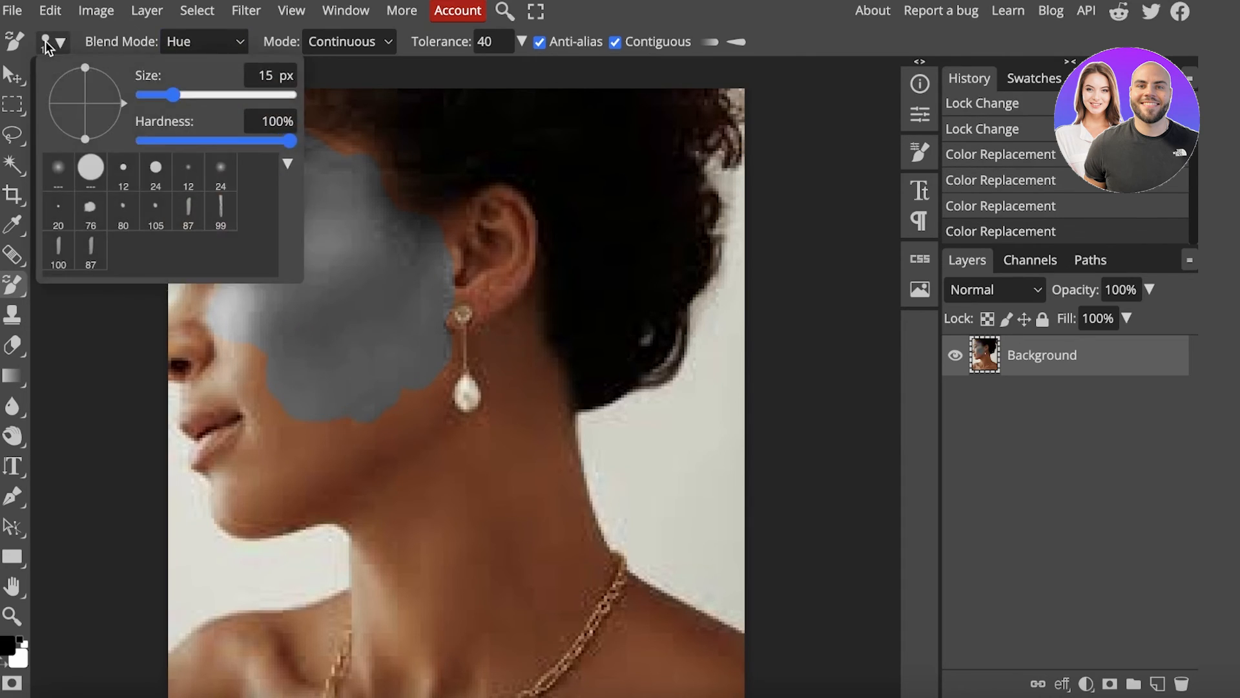
click(47, 43)
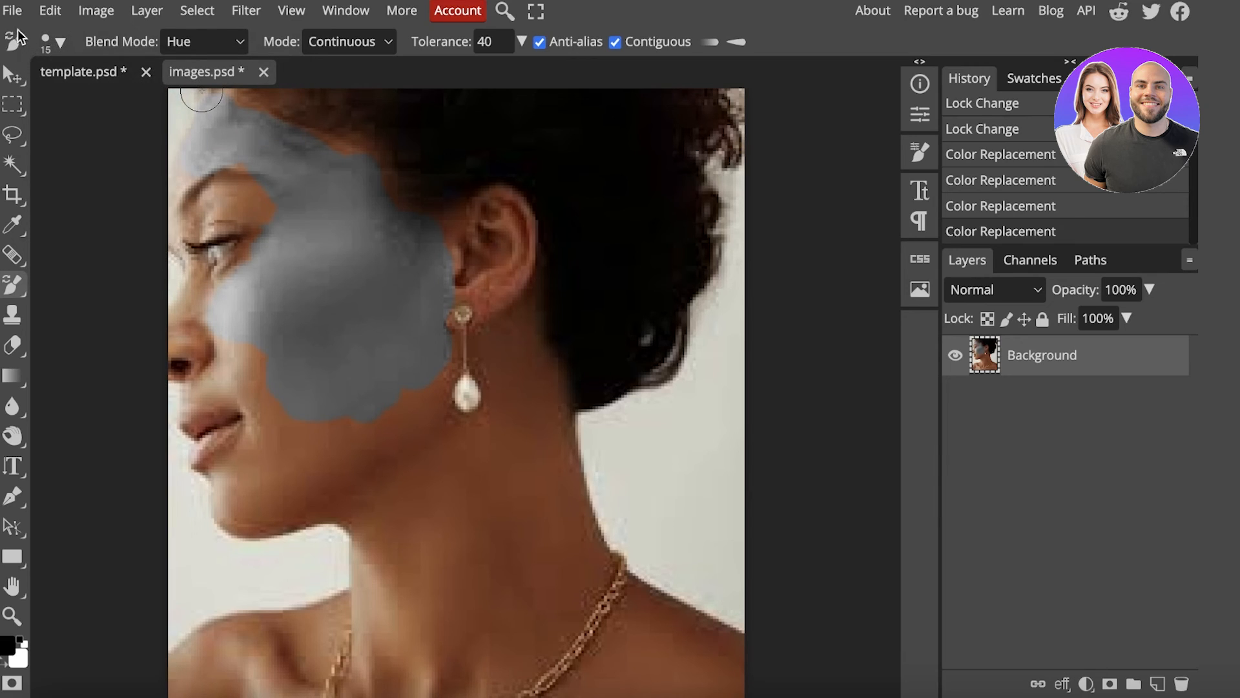
click(638, 41)
click(370, 45)
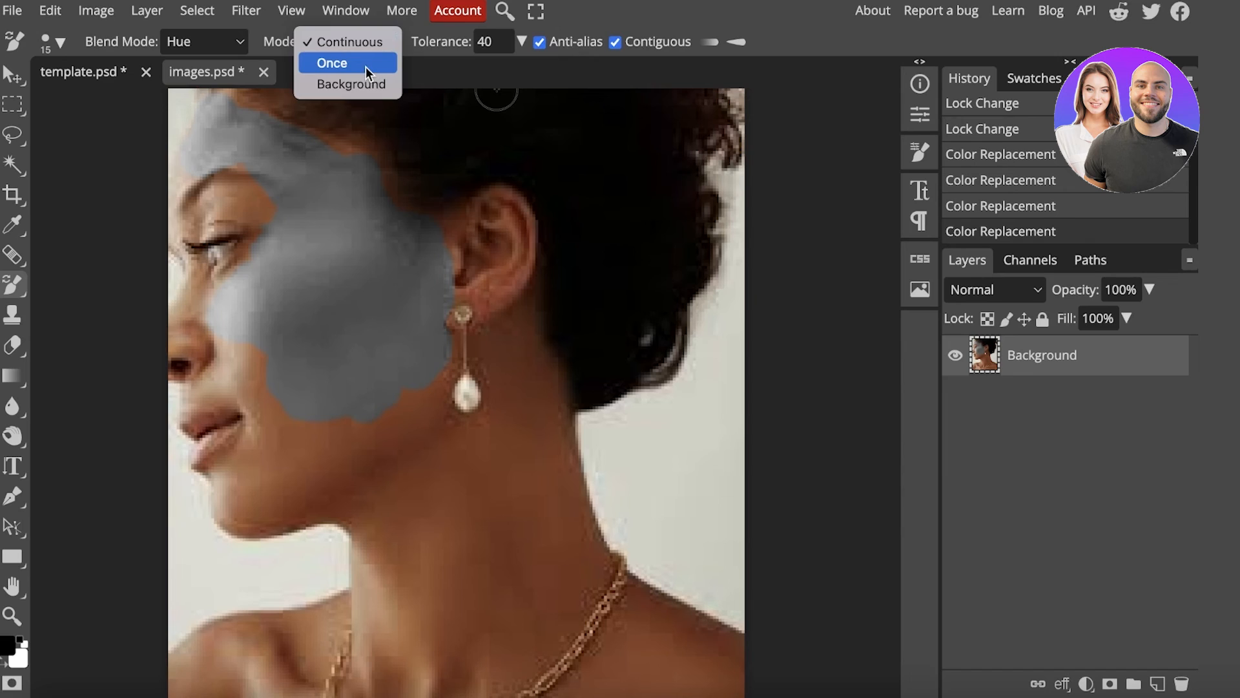
click(365, 67)
click(354, 46)
click(347, 55)
click(348, 39)
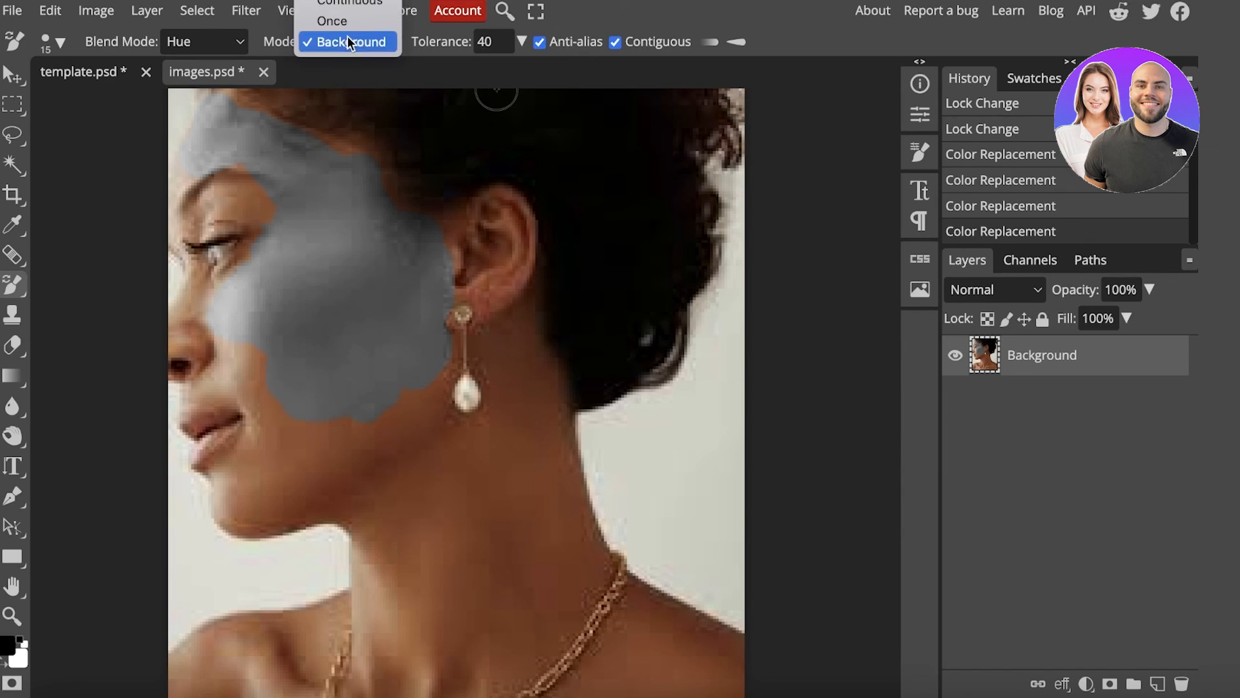
click(332, 21)
click(206, 38)
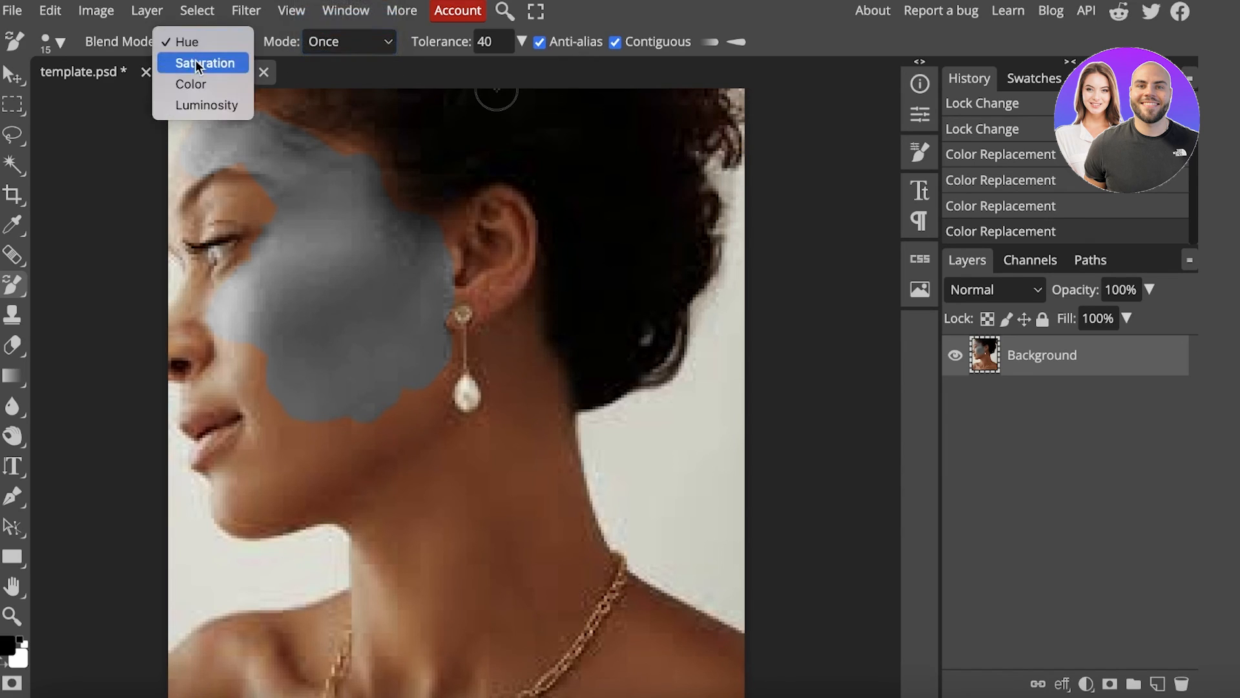
click(196, 65)
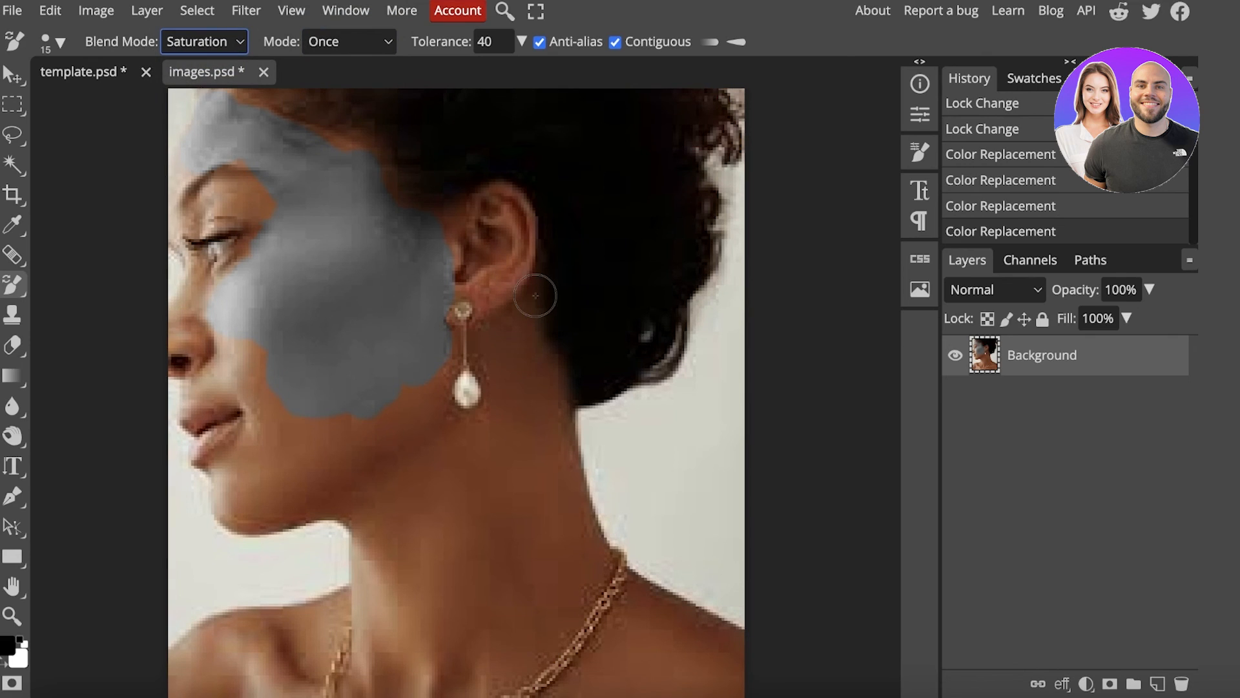
Step: Paint over the lower cheek and down beside the lips with the Color Replacement tool in Saturation blend mode
click(339, 328)
mouse_move(339, 327)
mouse_down()
mouse_move(293, 270)
mouse_move(342, 354)
mouse_move(389, 358)
mouse_up()
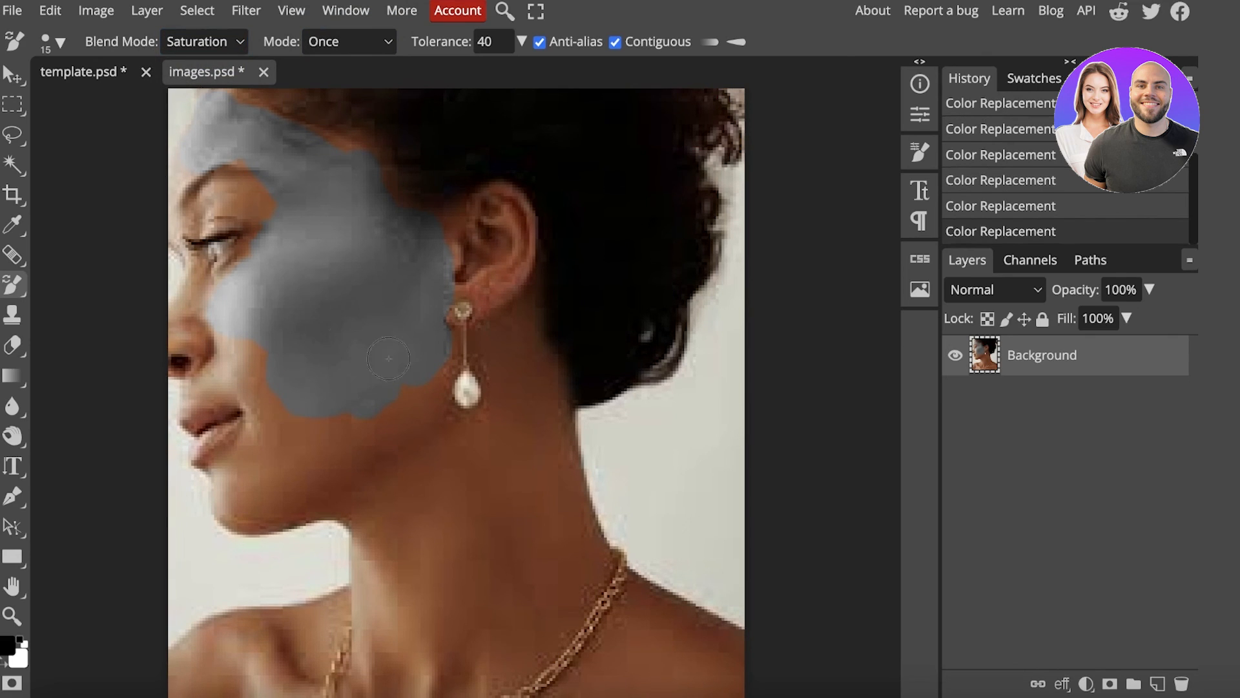
mouse_move(356, 400)
mouse_down()
mouse_move(426, 370)
mouse_move(324, 437)
mouse_up()
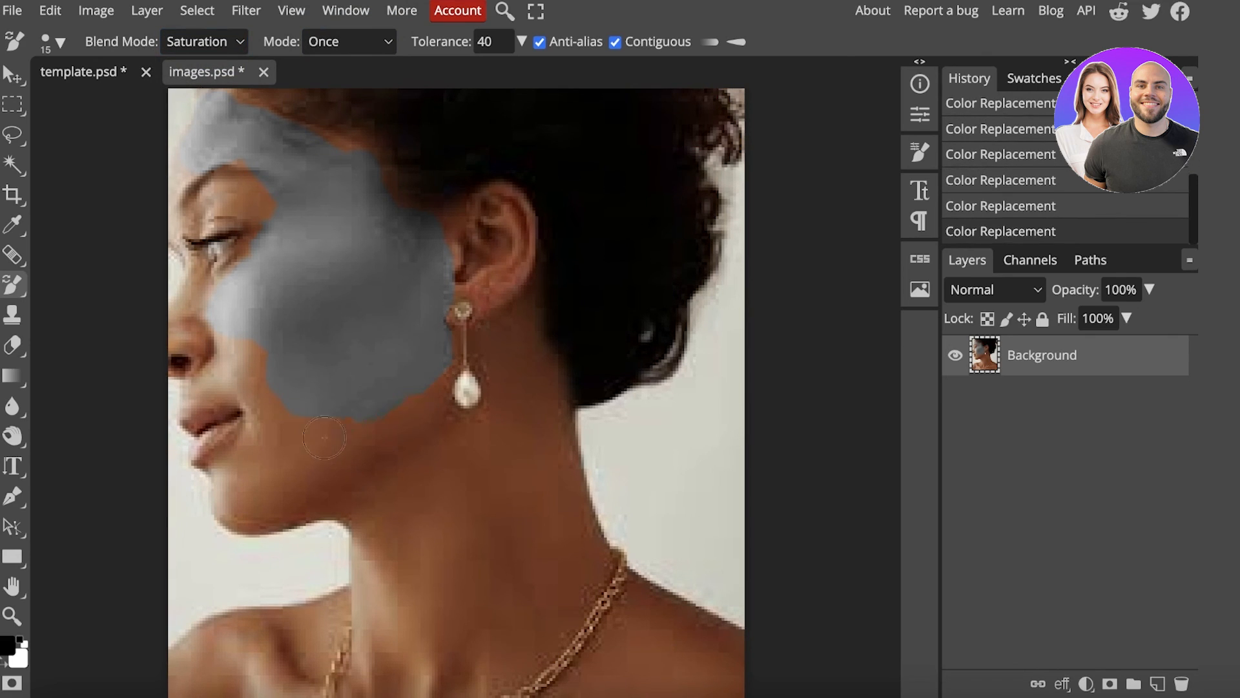
drag(258, 355, 385, 419)
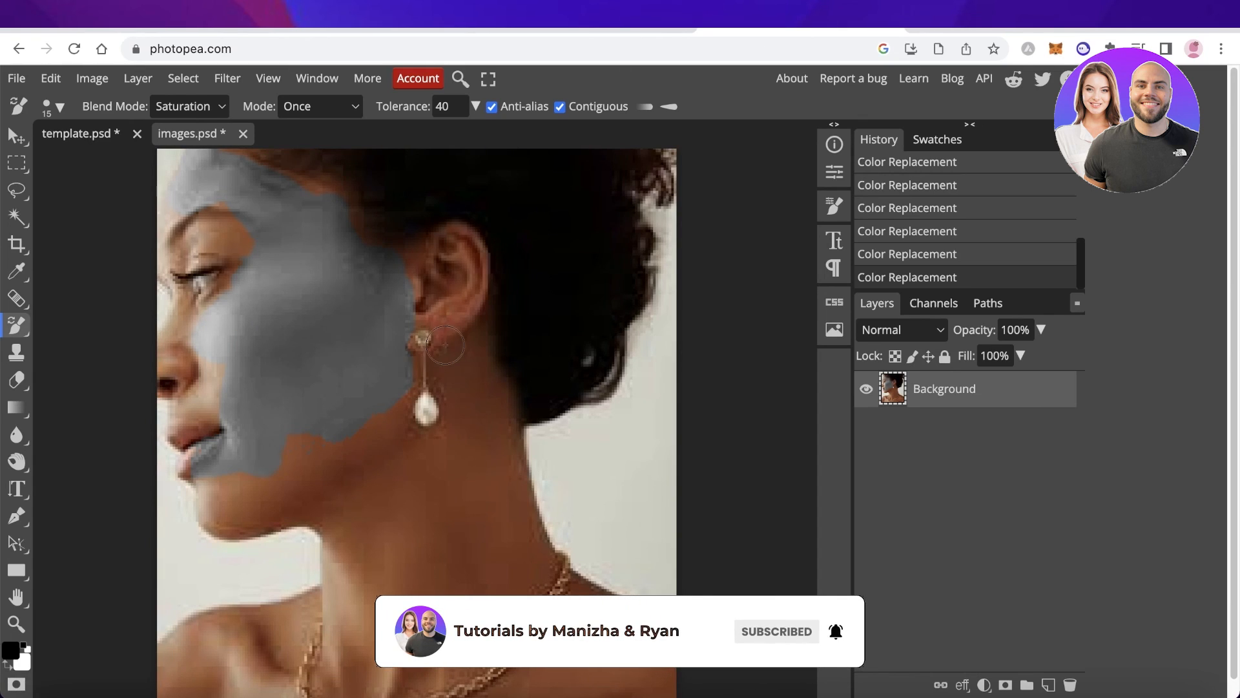
scroll(446, 346, up, 3)
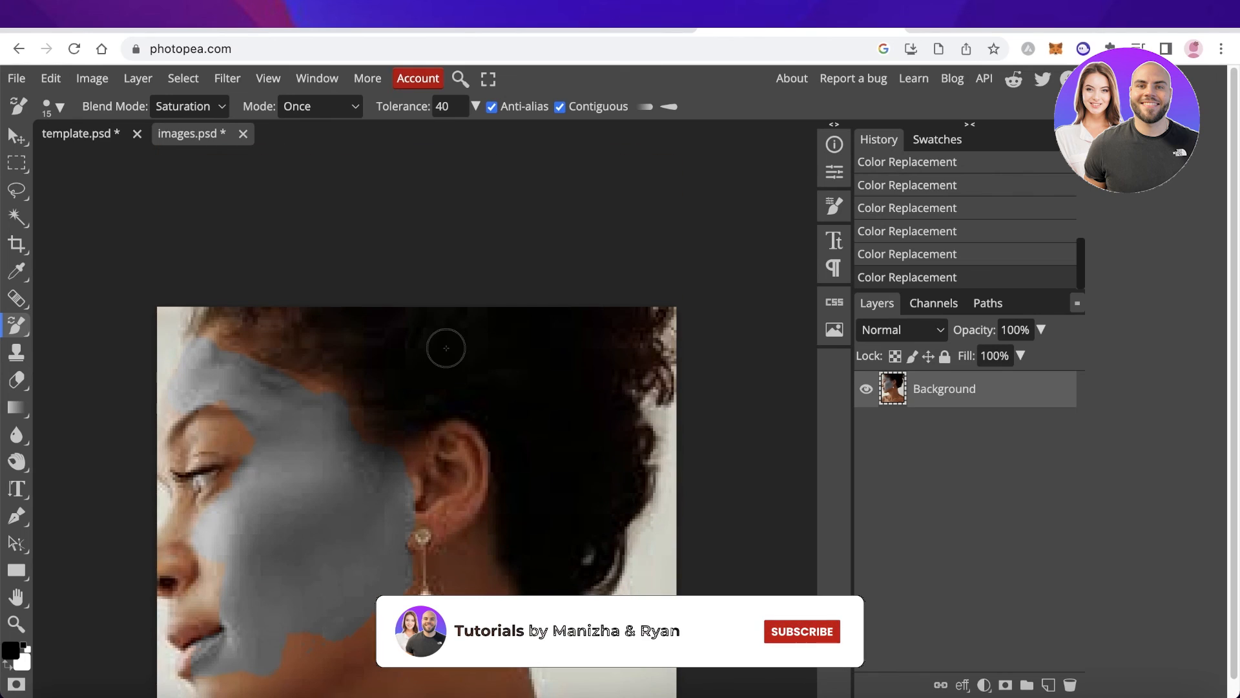